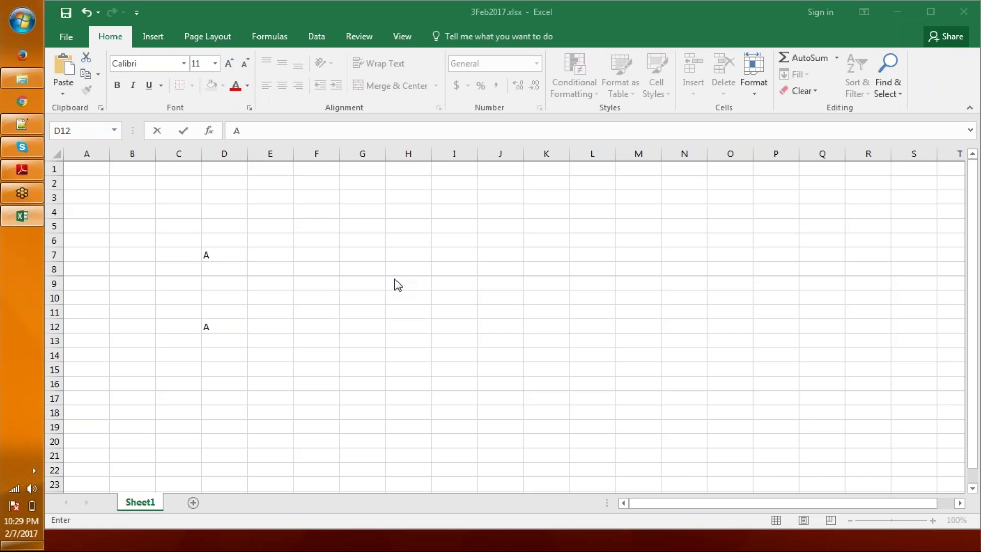
Step: Enter Target in cell H9 of Sheet1
left_click(394, 282)
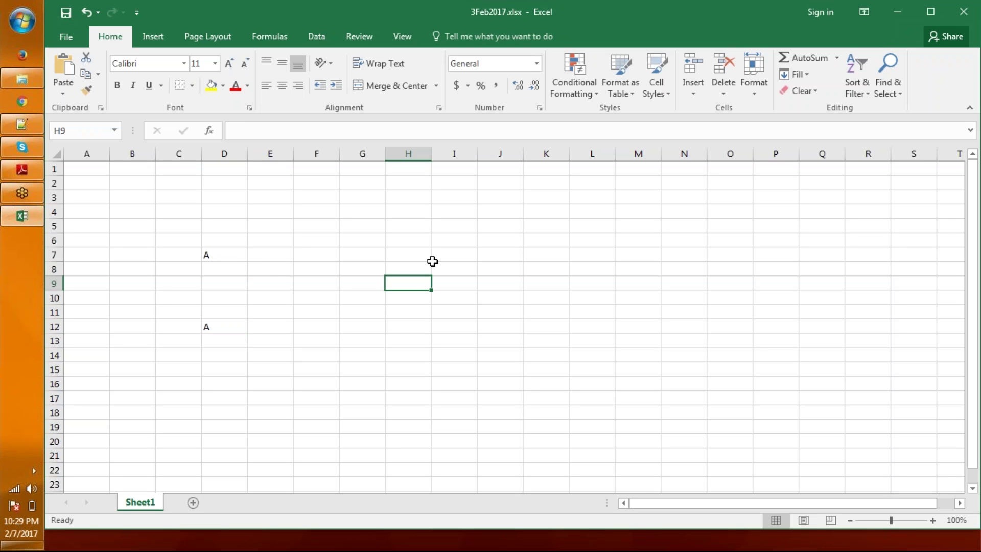
type("Target")
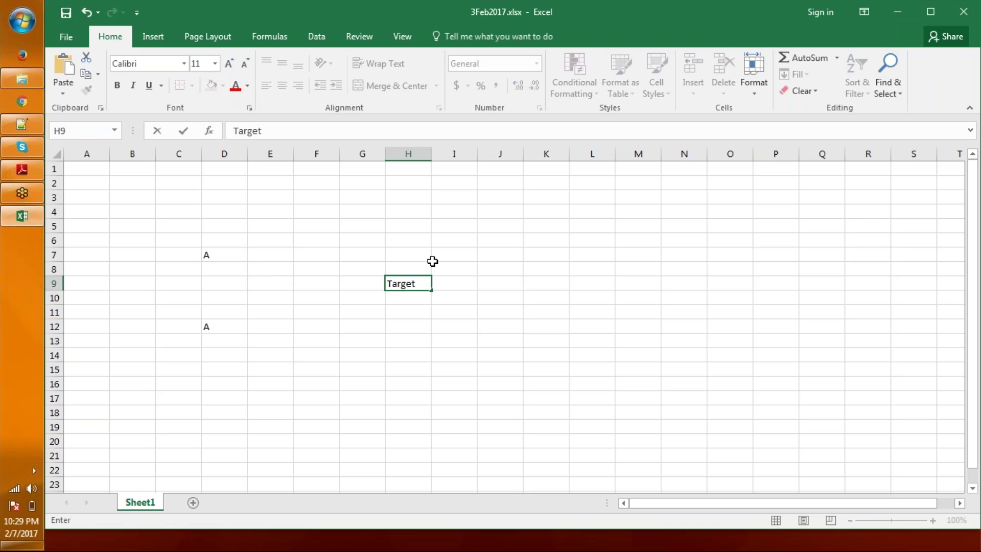
key("Return")
Step: Enter Passive transformation in cell H12 and Active transformation in cell H14
key("Return")
key("Return")
type("P")
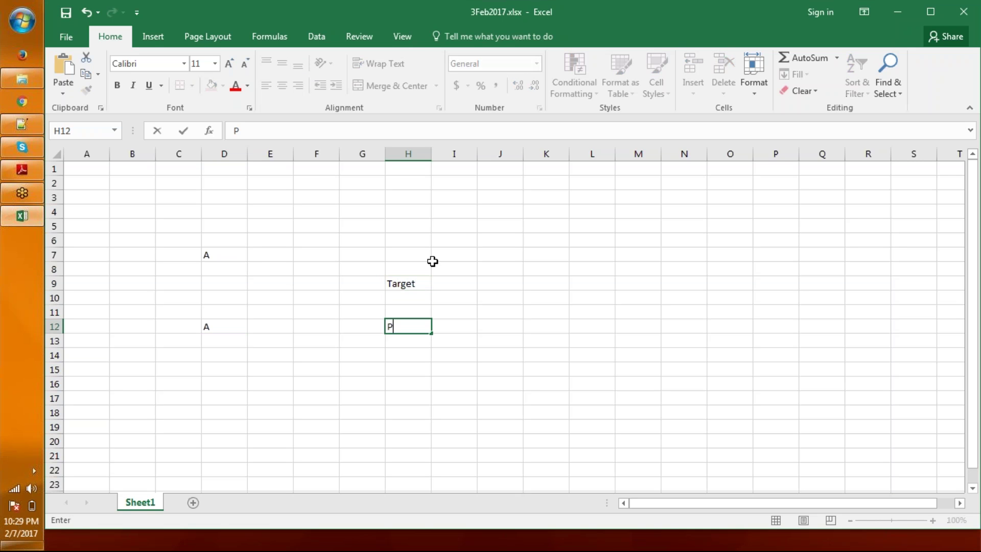
type("assive transfor")
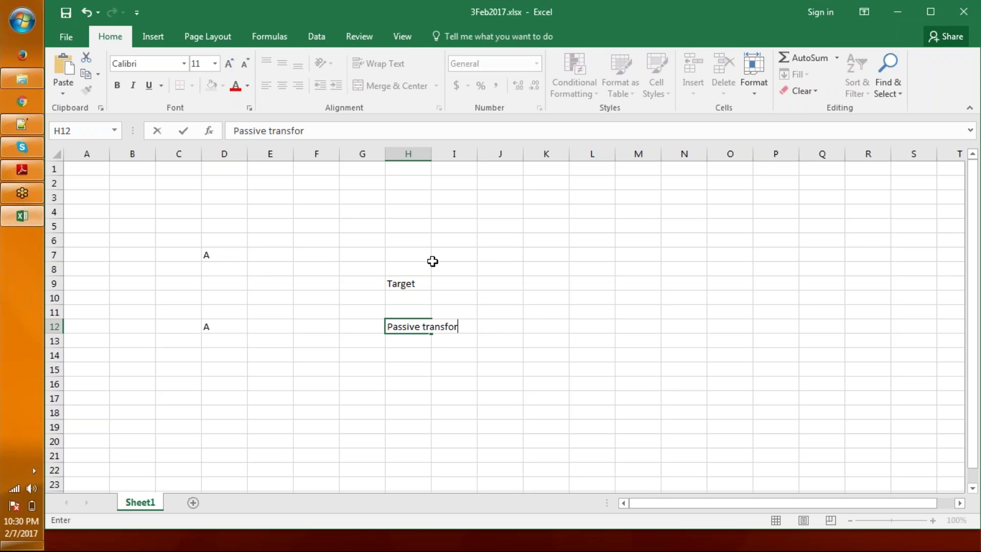
type("mation")
key("Return")
key("Return")
type("Ac")
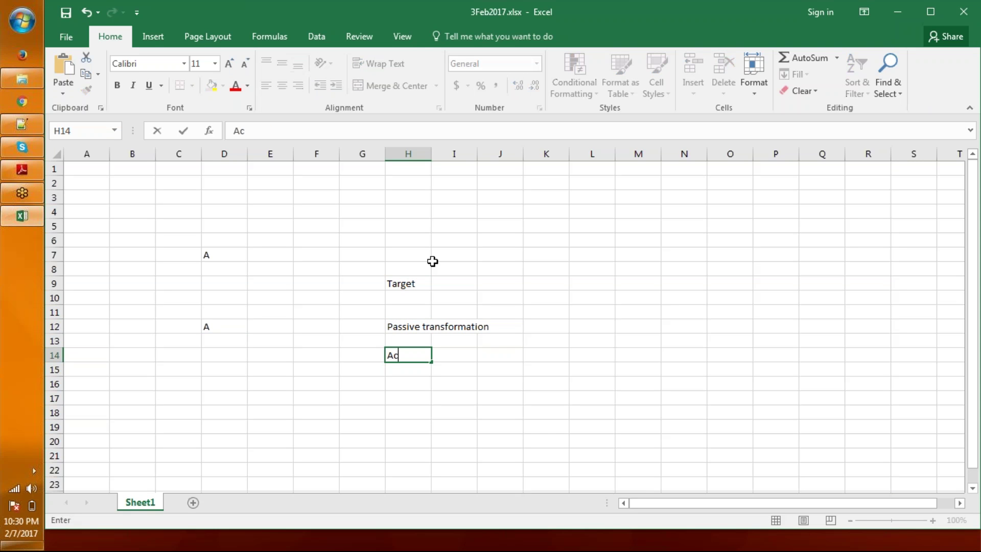
type("tive trans")
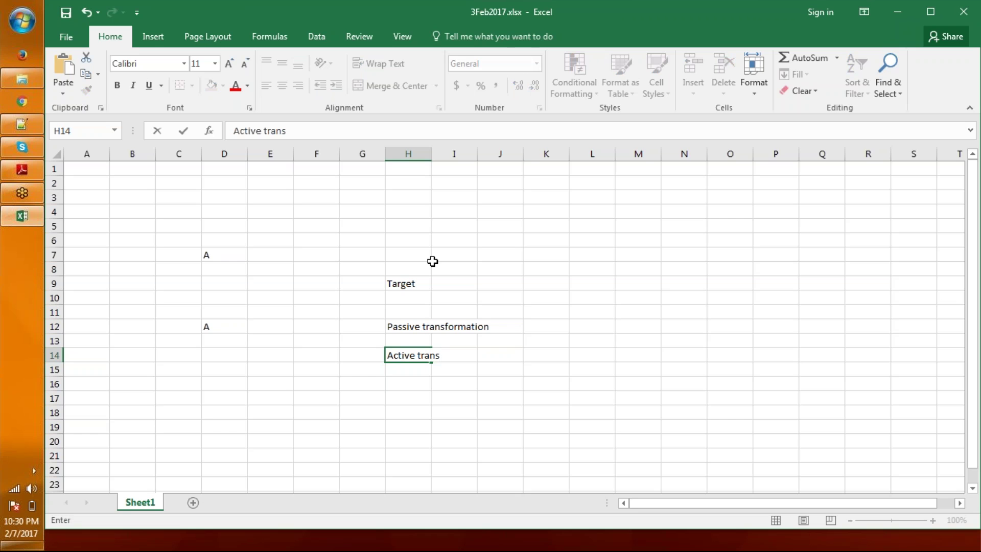
type("formation")
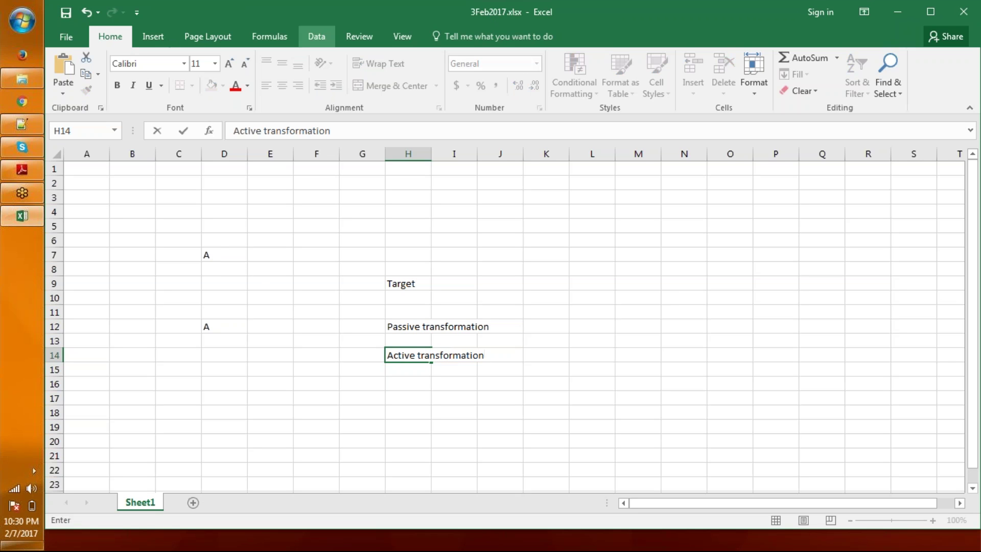
Step: Draw a straight arrow from the A in D7 to Target in H9, about 2.66" wide and 0.44" high
left_click(216, 254)
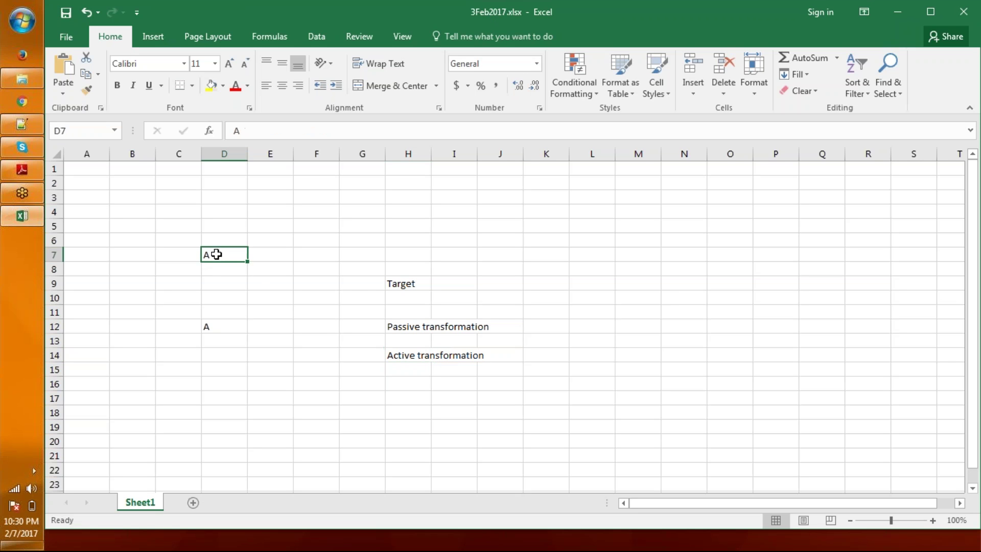
left_click_drag(217, 254, 424, 307)
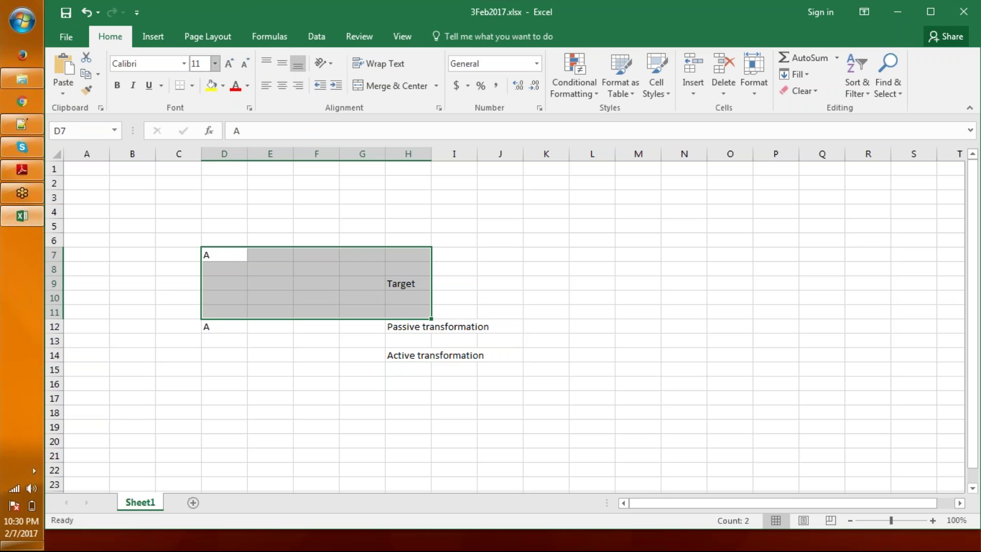
left_click(153, 36)
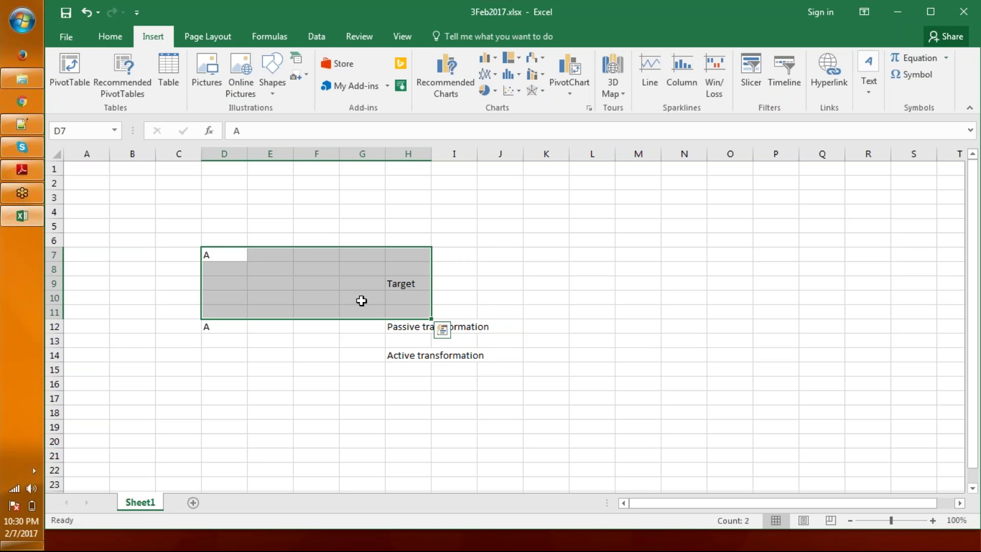
left_click(362, 300)
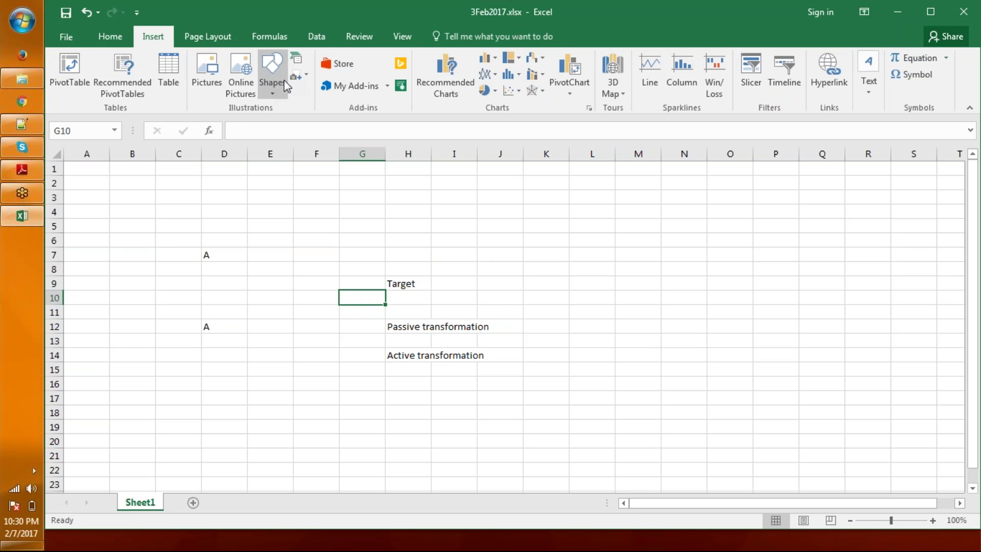
left_click(274, 95)
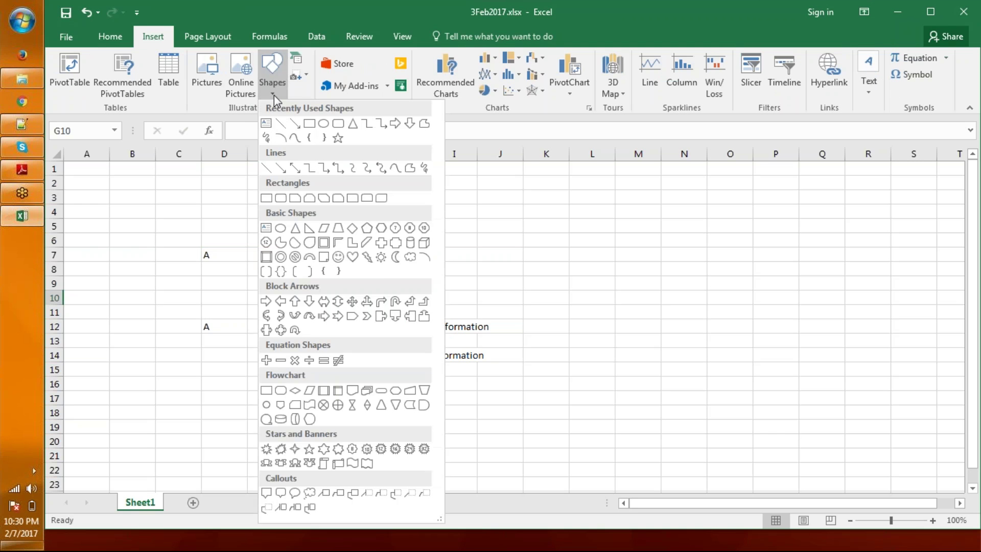
left_click(293, 124)
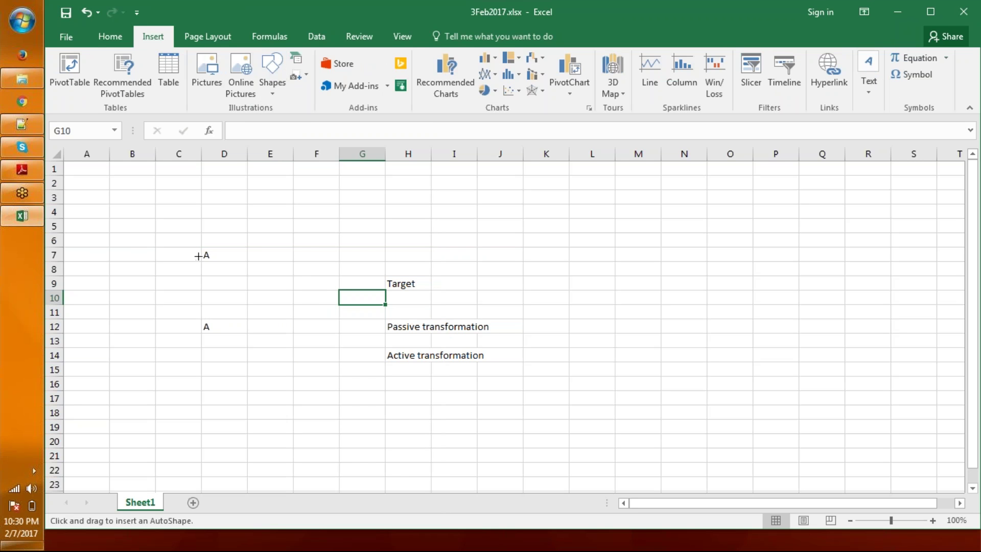
mouse_move(208, 255)
left_mouse_down()
mouse_move(289, 298)
mouse_move(362, 318)
mouse_move(391, 285)
left_mouse_up()
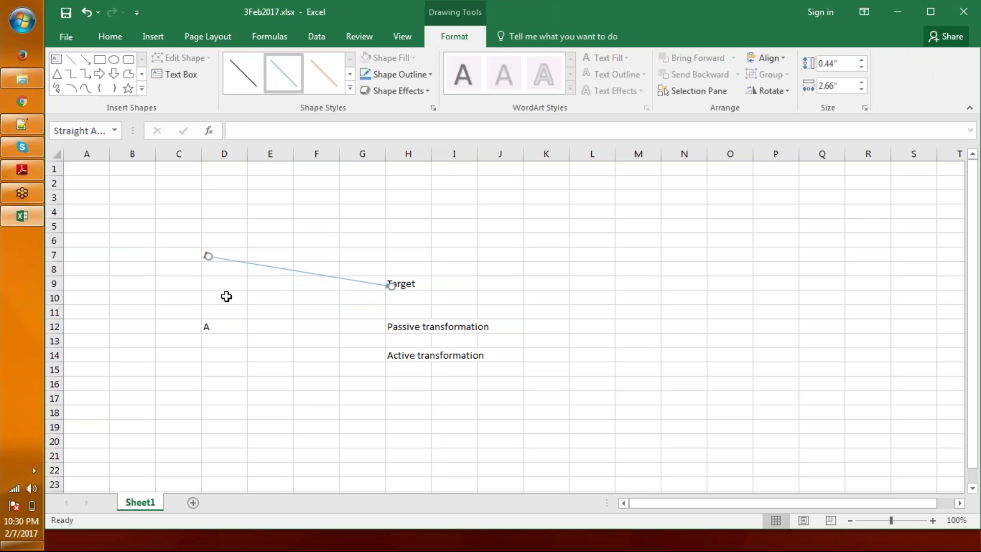
Step: Duplicate the arrow and move the copy's start to the A in D12, making it about 2.85" wide and 0.45" high
key("ctrl+d")
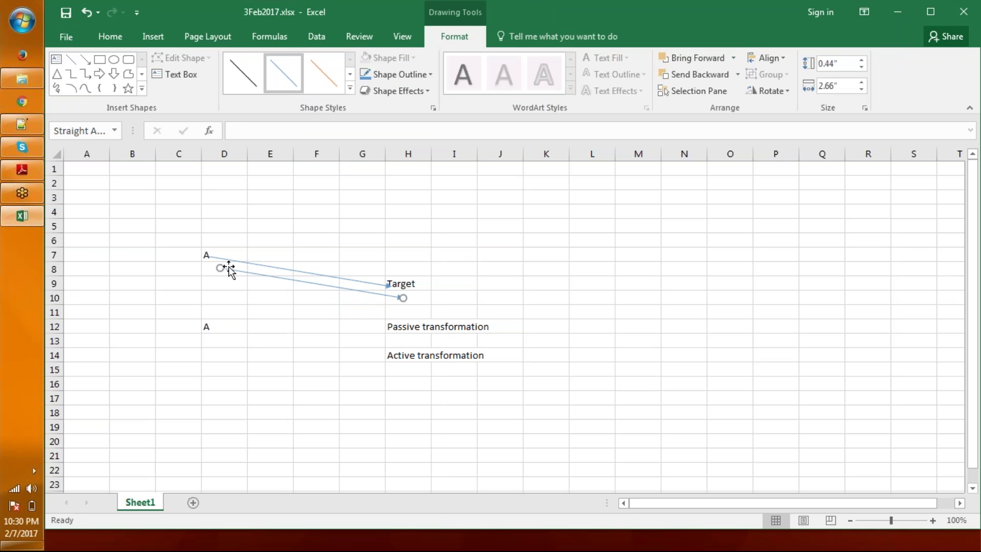
left_click_drag(218, 268, 206, 328)
left_click(435, 215)
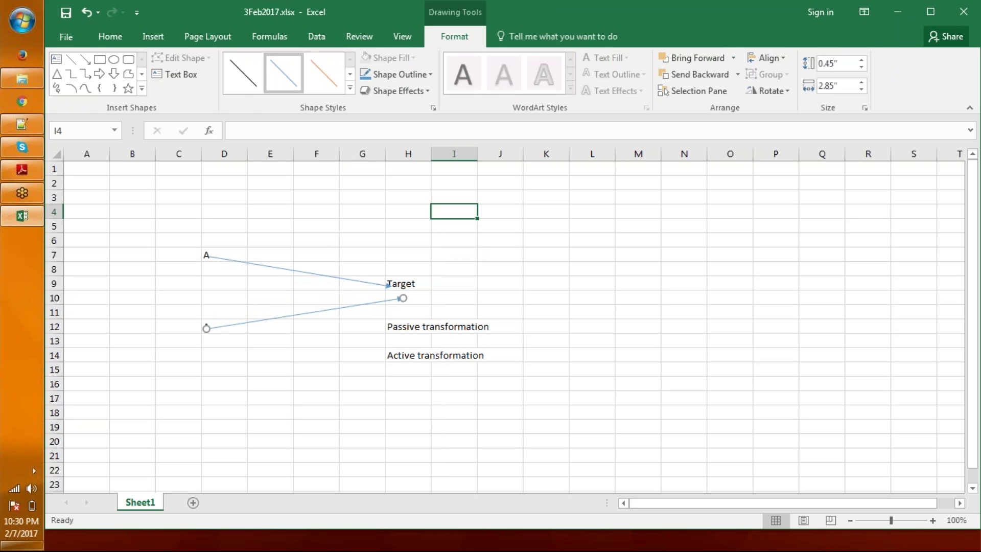
Step: Enter Invalid in K9 beside Target, plus A in D17 and P in D20 for the next combination
left_click(555, 286)
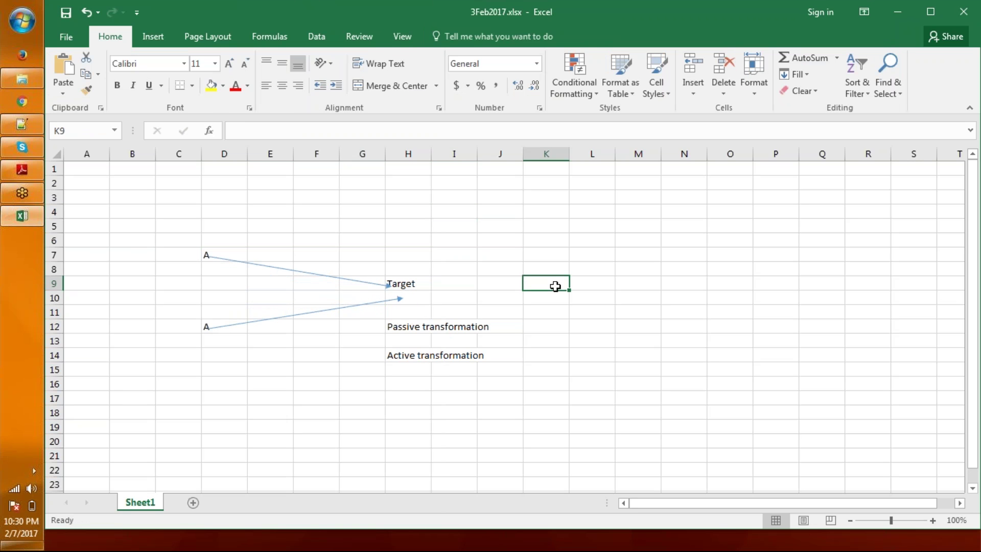
type("Invalid")
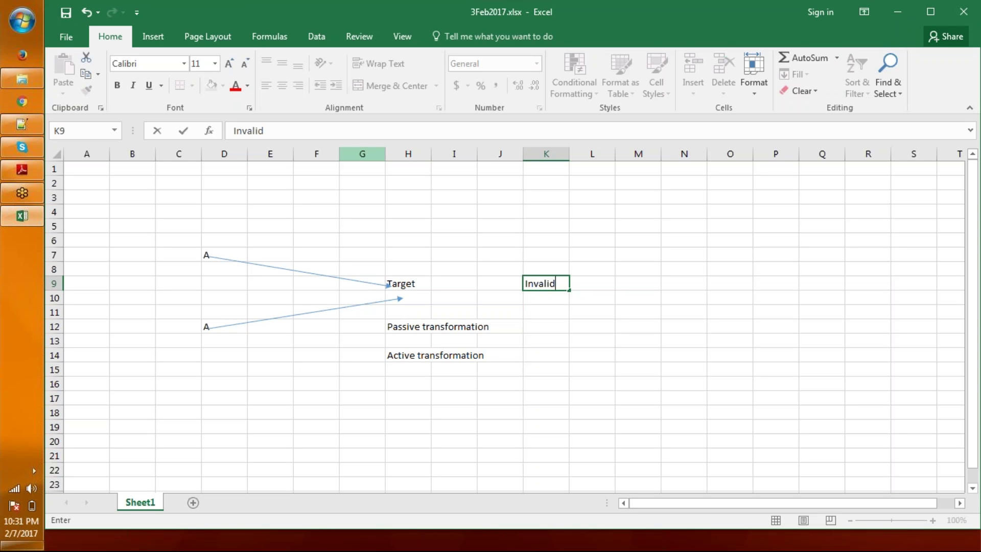
left_click(231, 398)
type("A")
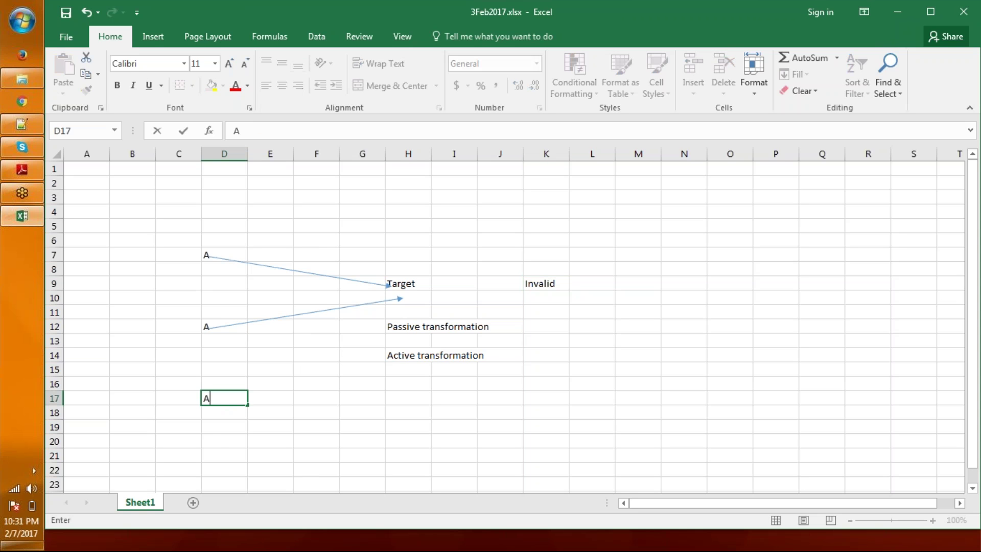
left_click(213, 442)
type("P")
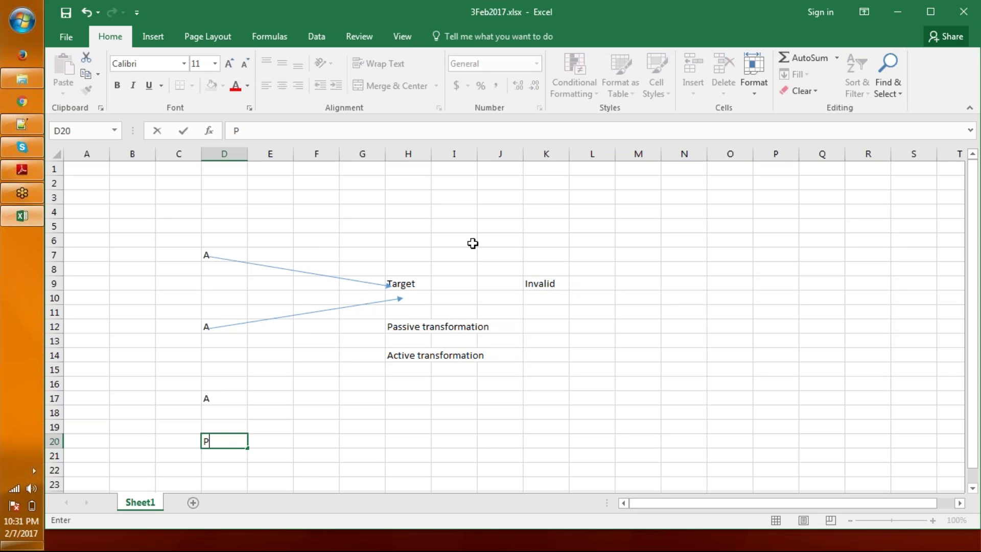
left_click(555, 283)
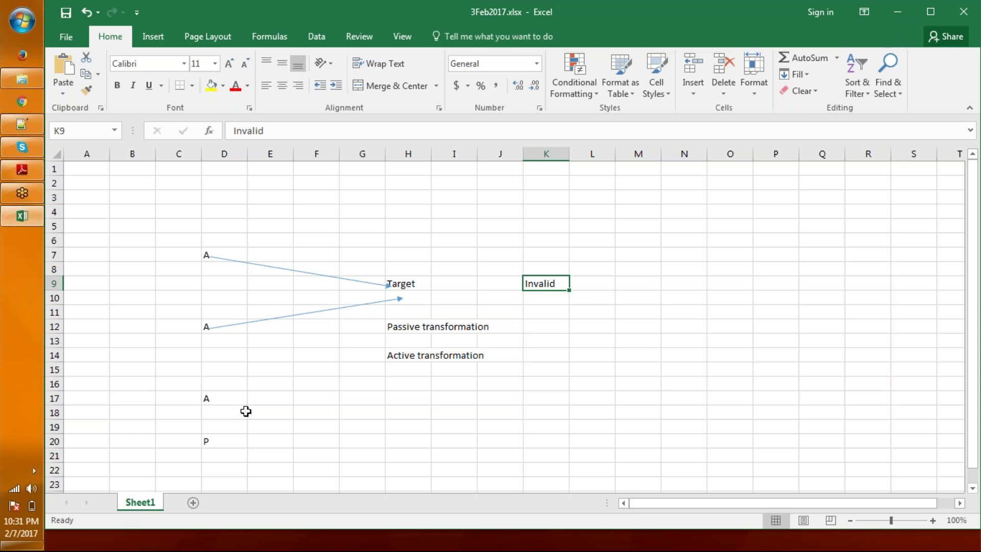
Step: Enter a lowercase p in cells D23 and D26 for the passive-passive combination
scroll(409, 437, "down", 2)
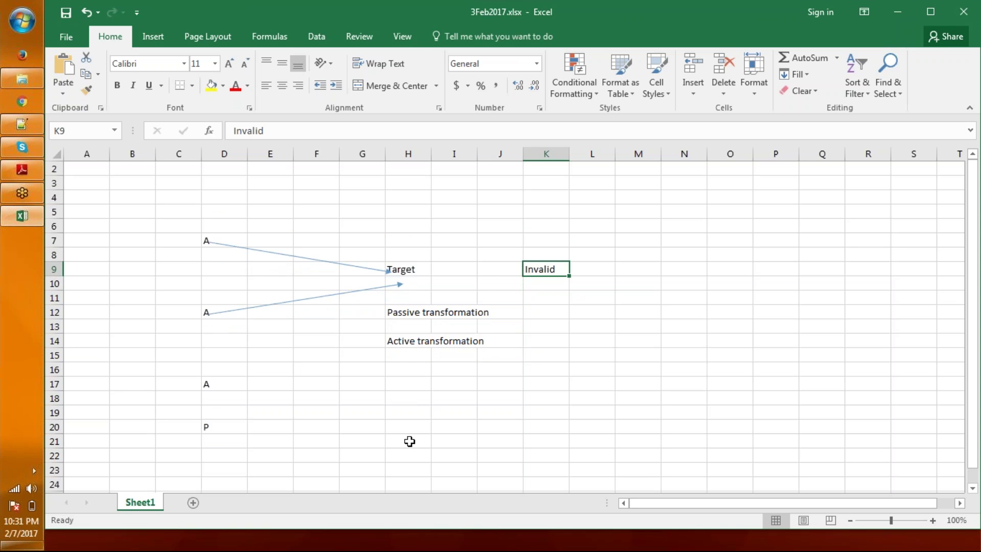
left_click(203, 426)
type("p")
key("Return")
key("Down")
key("Down")
type("p")
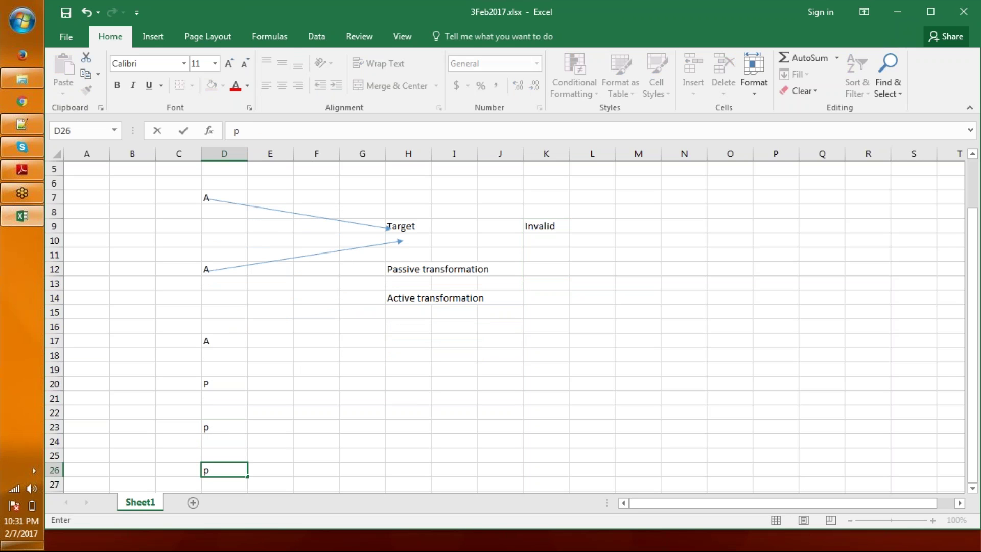
Step: Duplicate the D7 arrow twice and stretch the copies' starts to the p in D23 and the p in D26
left_click(220, 201)
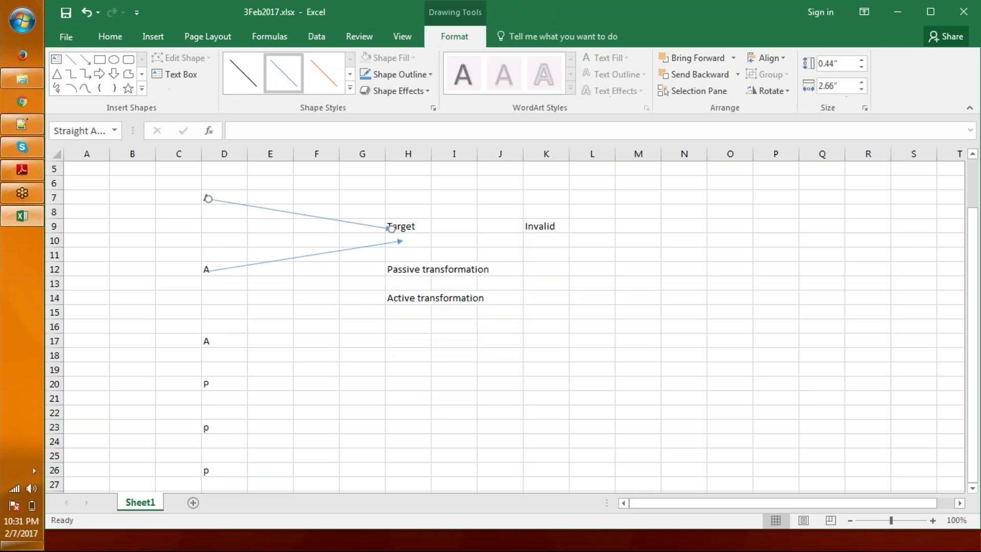
key("ctrl+d")
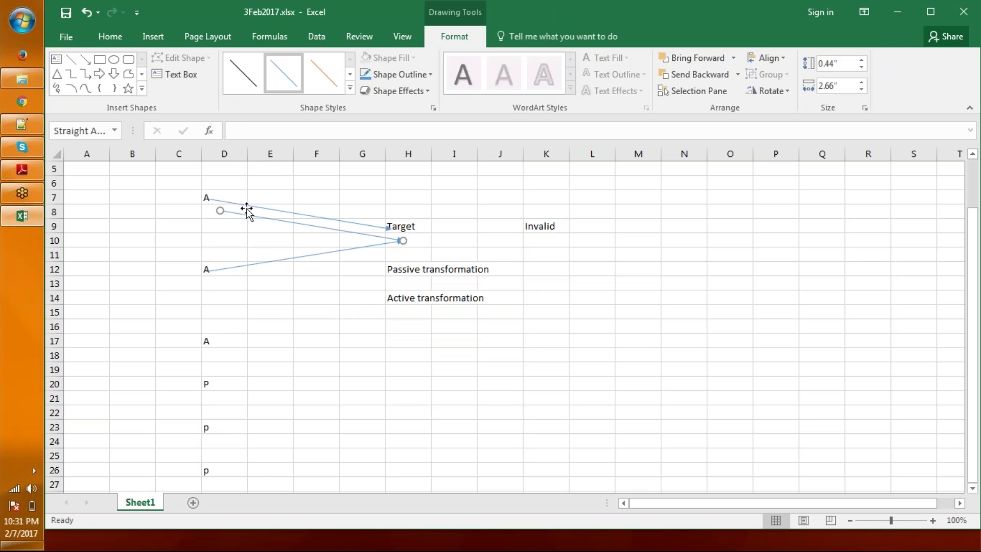
left_click_drag(225, 210, 210, 427)
key("ctrl+d")
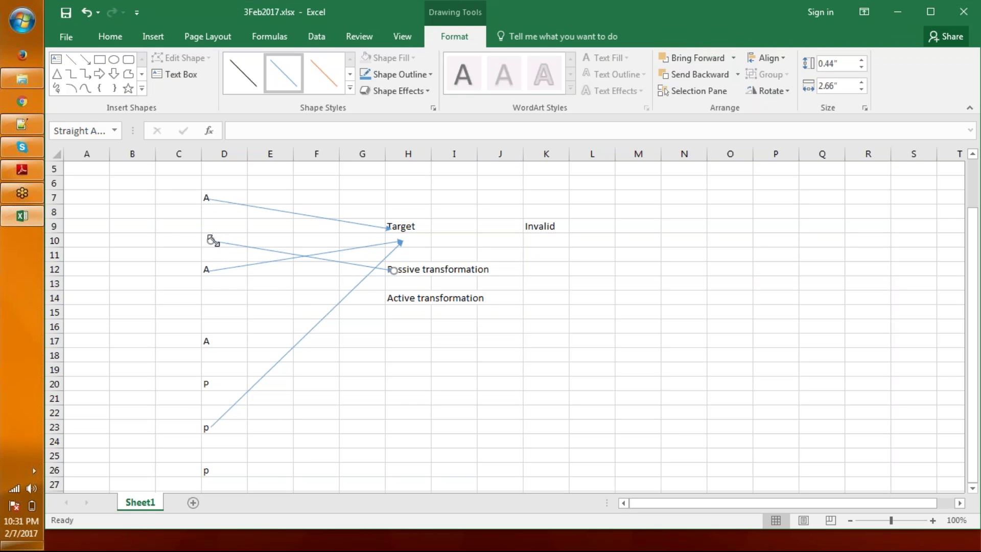
left_click_drag(210, 240, 213, 326)
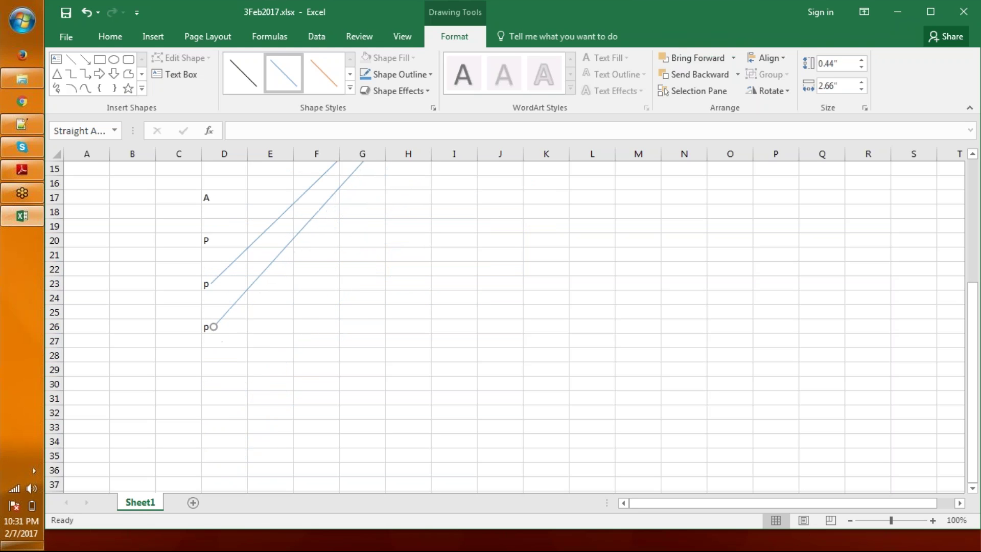
Step: Enter Valid in cell G24 beside the two p entries
left_click(351, 296)
type("Valid")
key("ctrl+Return")
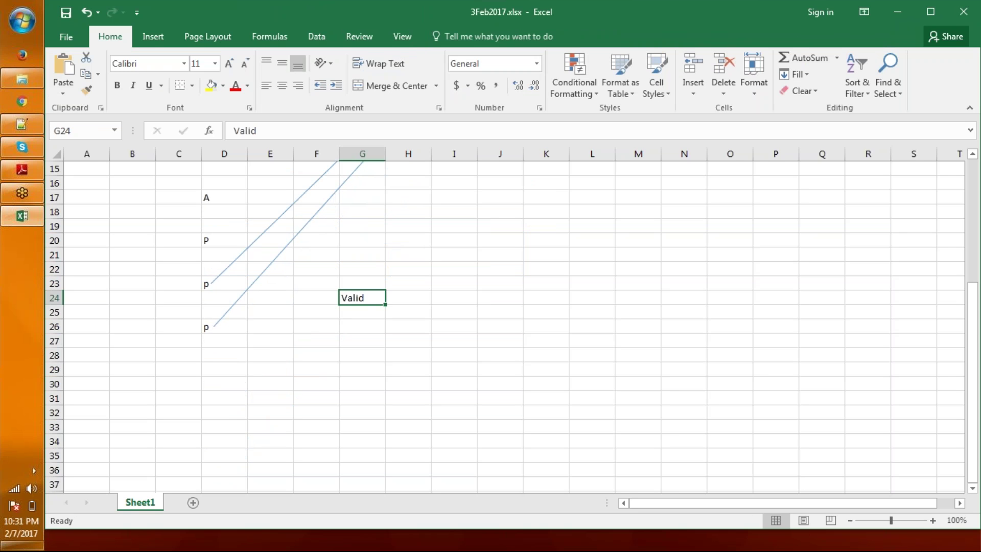
left_click(454, 311)
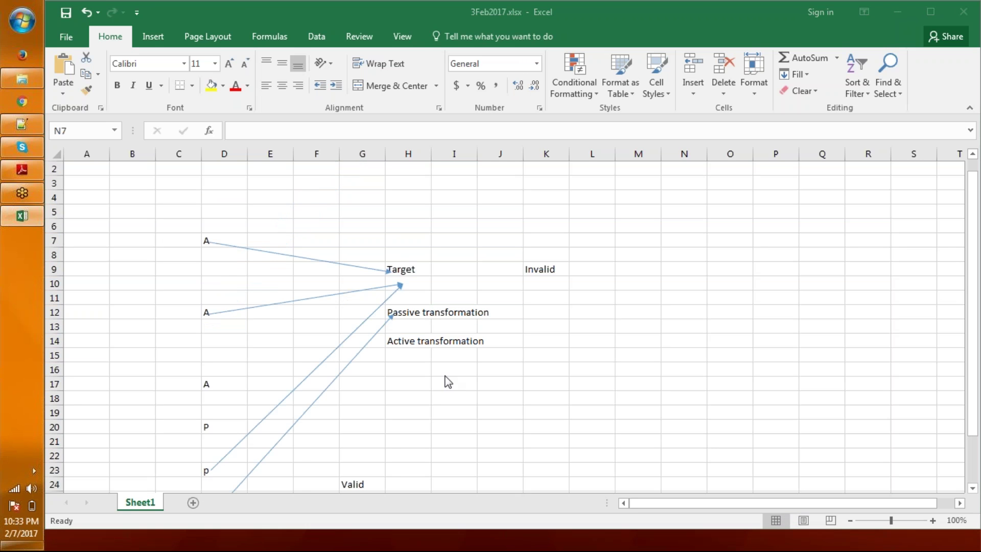
Step: Add a new worksheet after Sheet1 and enter Transformation name in its cell C3
left_click(190, 503)
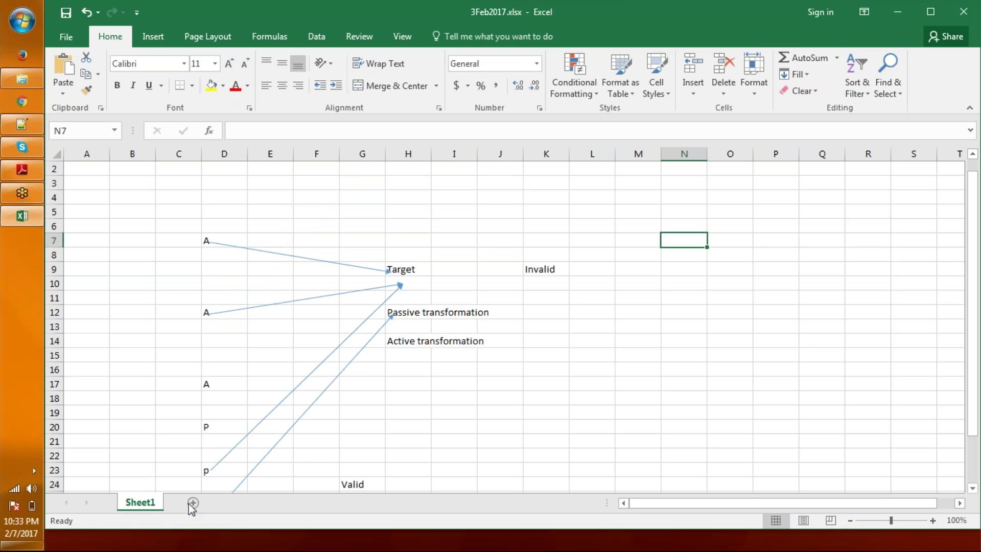
left_click(191, 503)
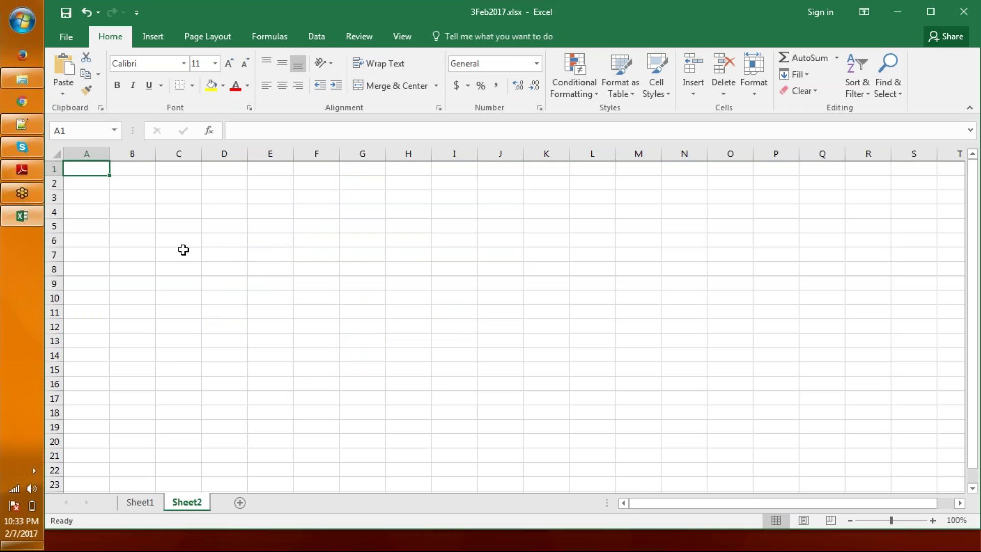
left_click(196, 195)
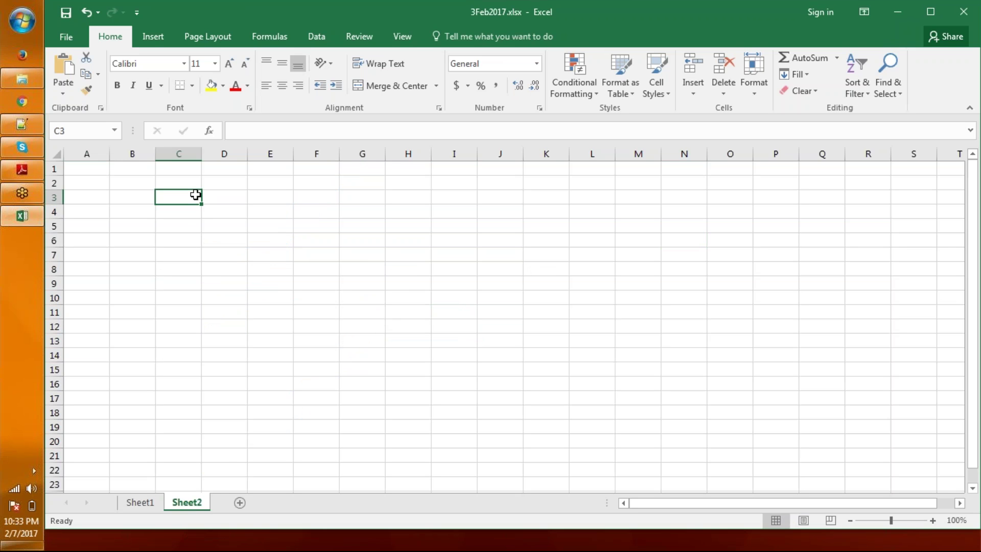
type("Tran")
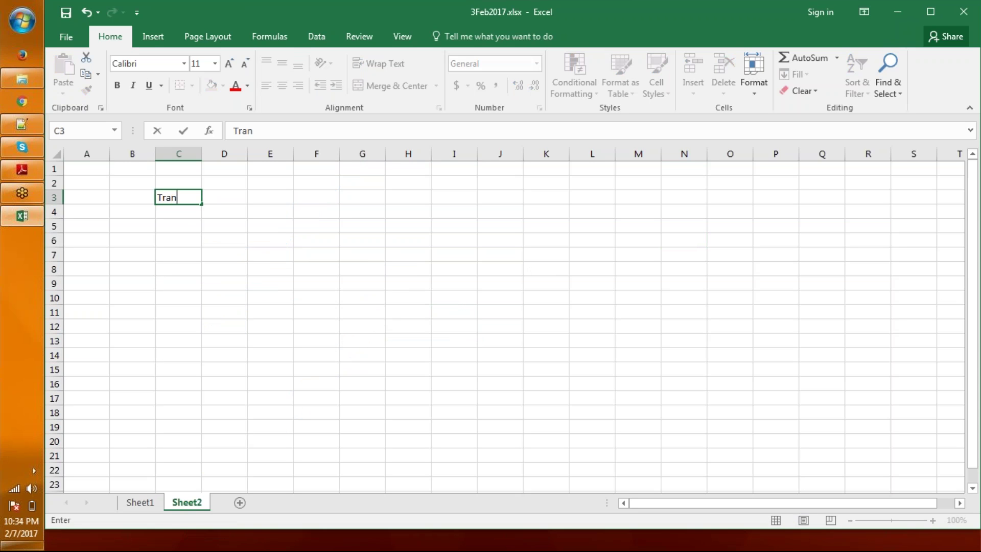
type("sformati")
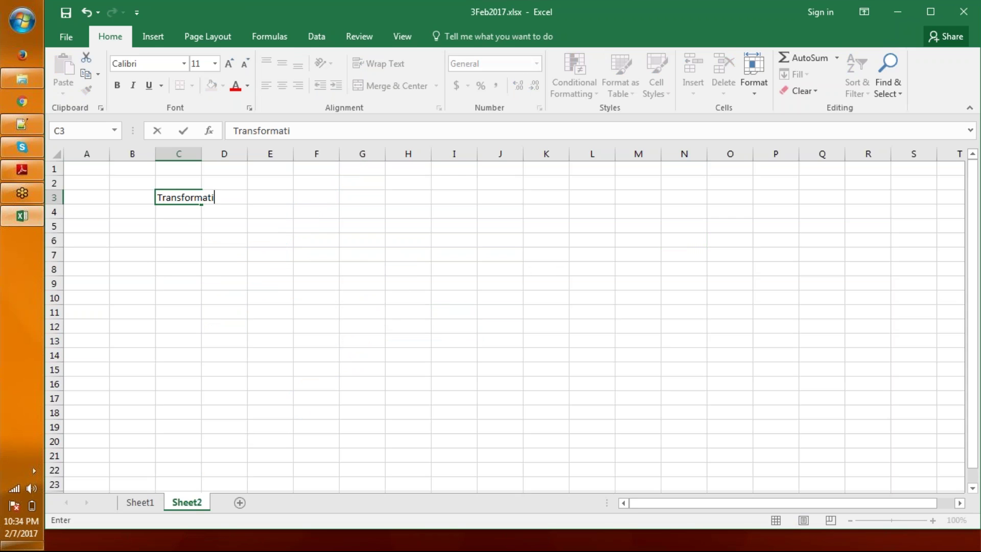
type("on name")
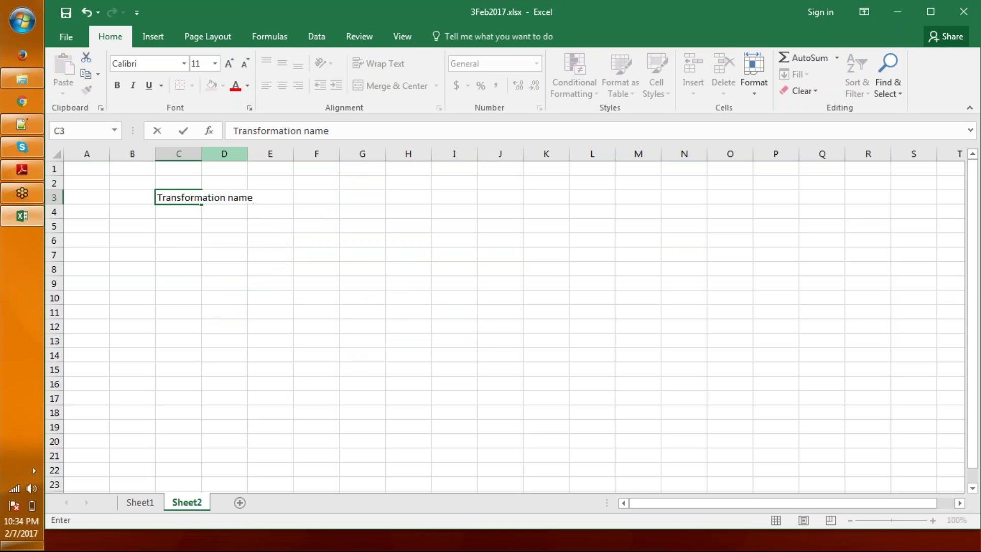
Step: Autofit column C and enter the headers Connected, Active and Description in cells E3, F3 and G3
double_click(201, 151)
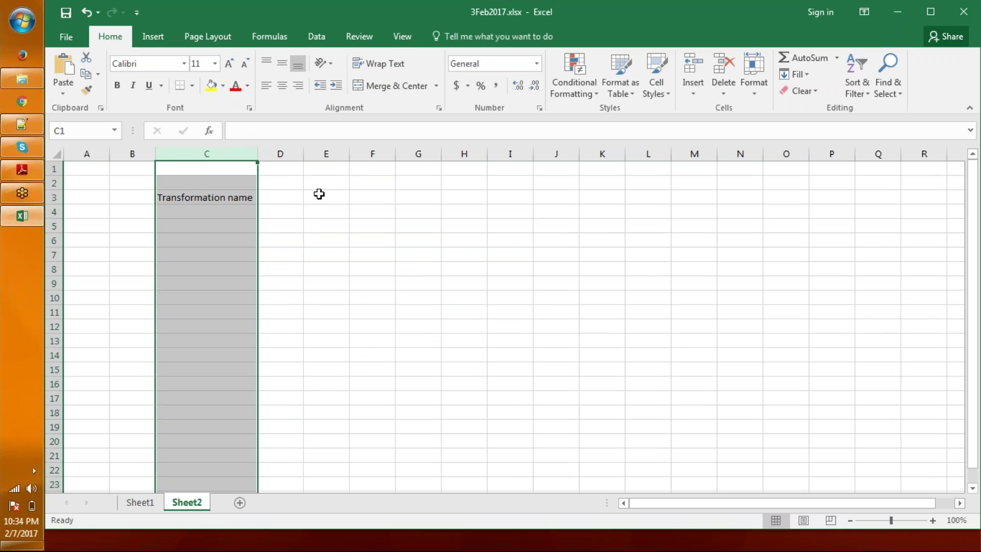
left_click(334, 194)
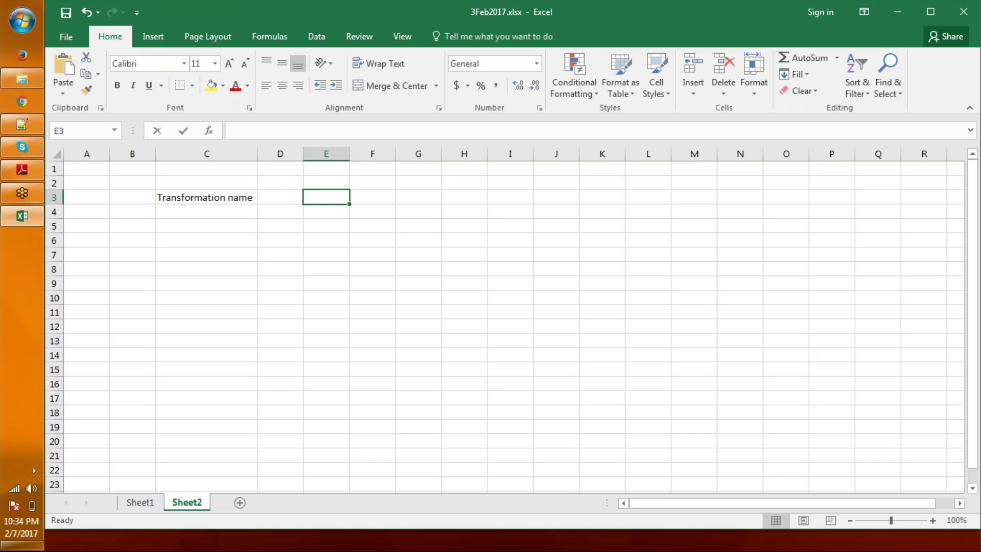
type("Connected")
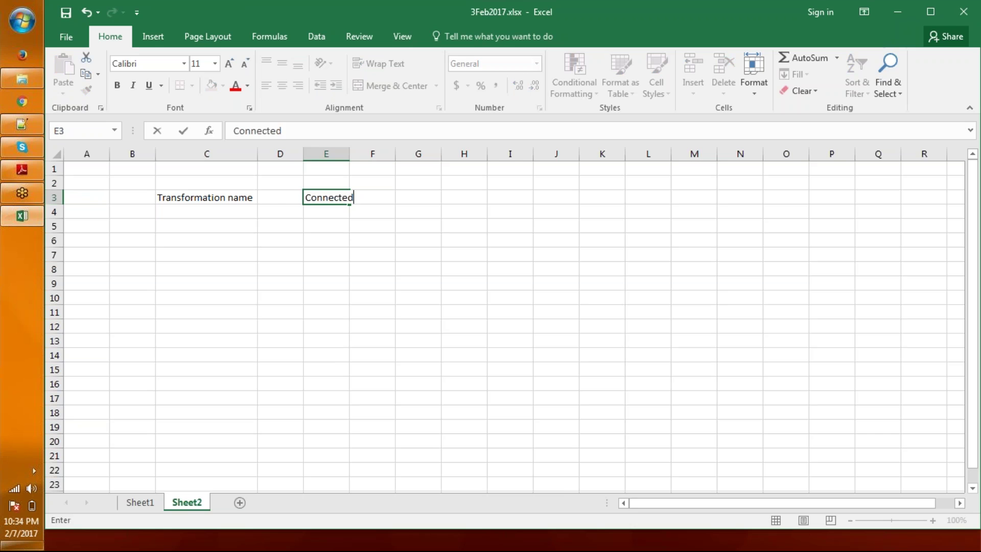
key("Tab")
type("Active")
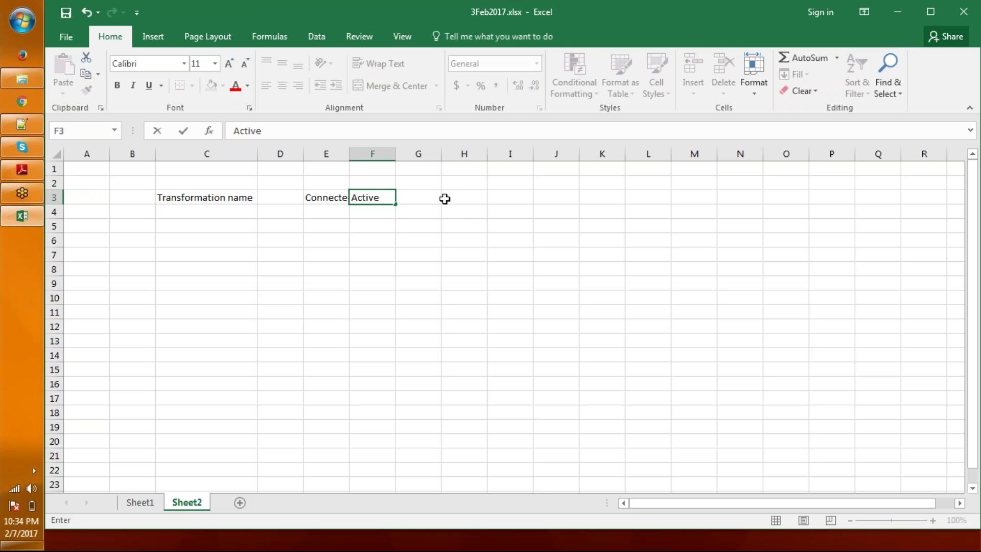
left_click(423, 199)
type("De")
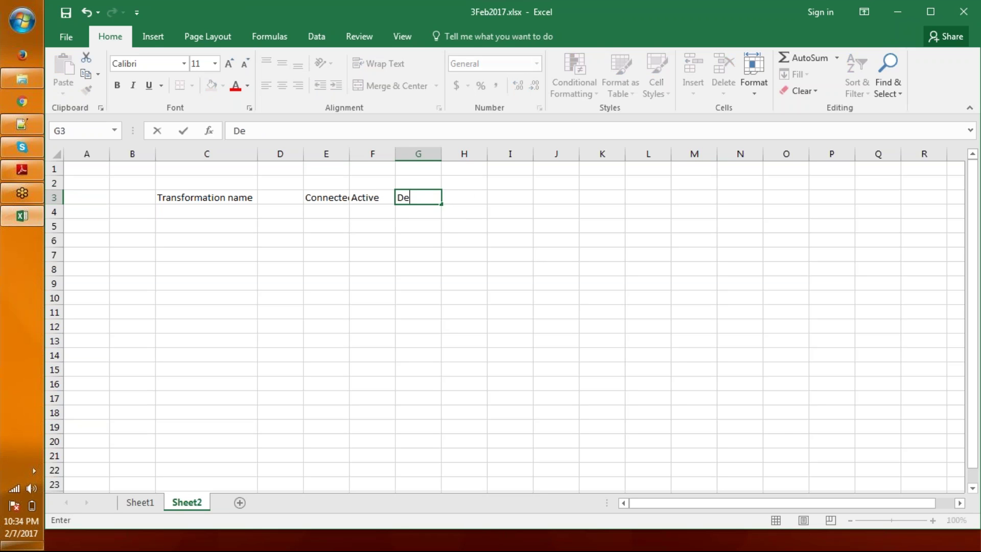
type("scription")
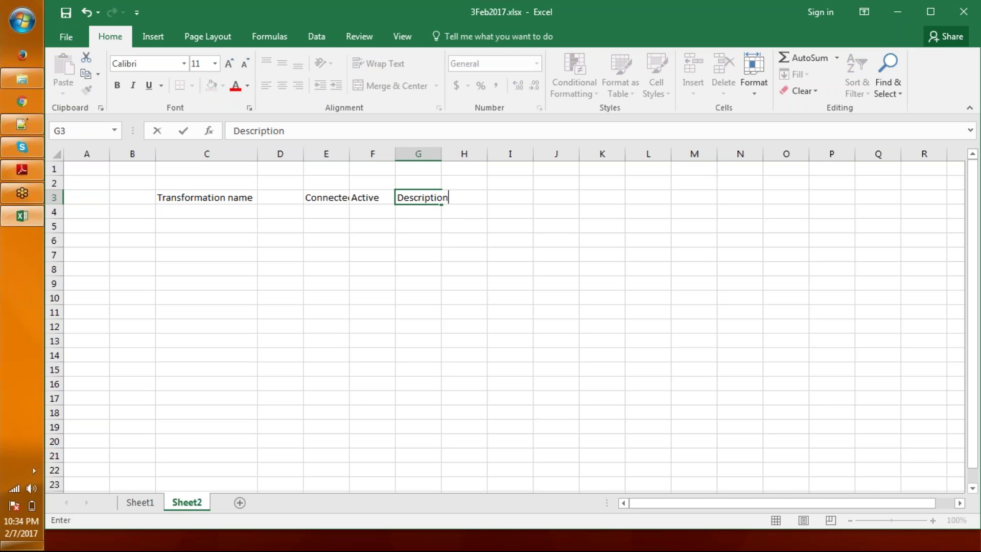
Step: Delete the empty column D and autofit the width of all columns on the sheet
left_click(280, 154)
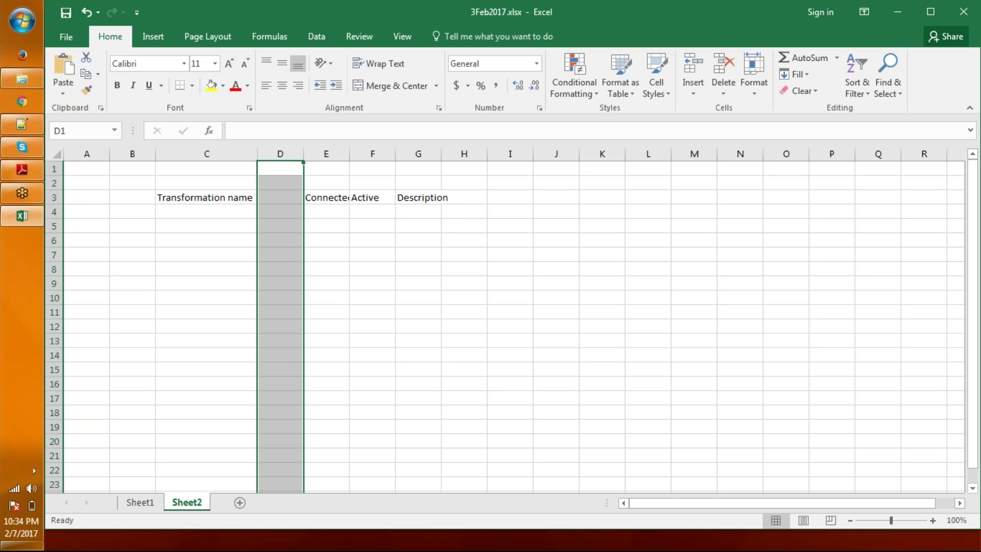
key("ctrl+minus")
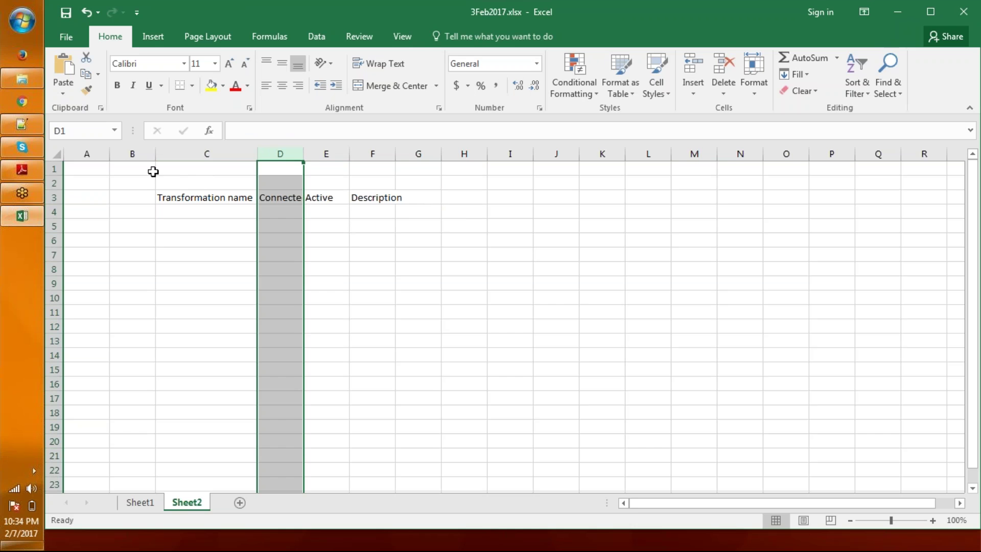
left_click(57, 154)
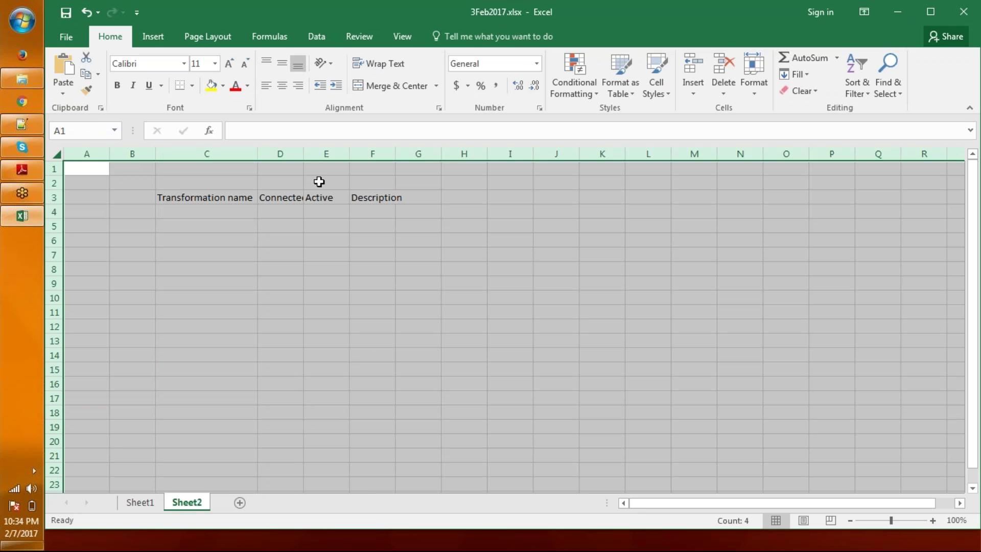
double_click(258, 153)
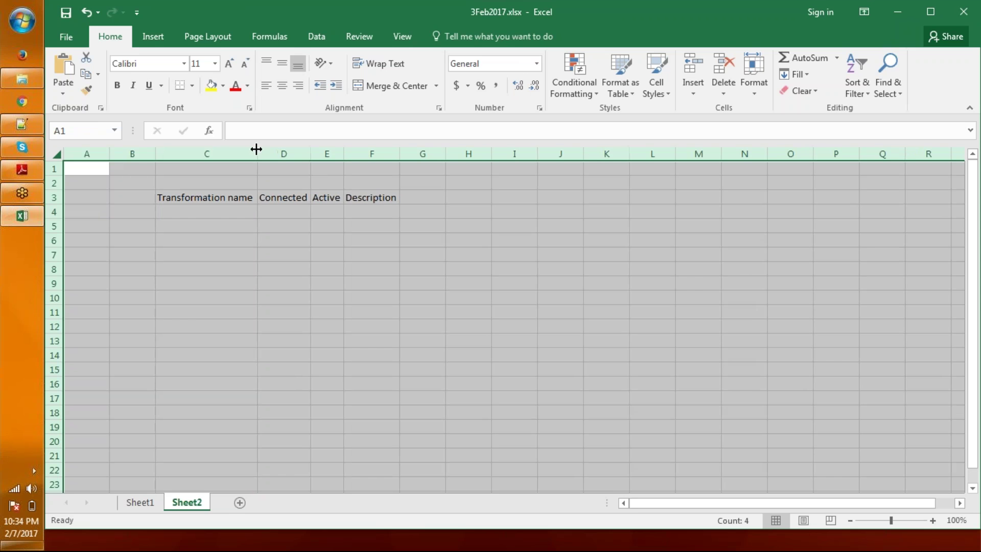
Step: Number the first list row 1 in B4 and enter Aggregator as its transformation name in C4
key("Up")
key("Left")
type("1")
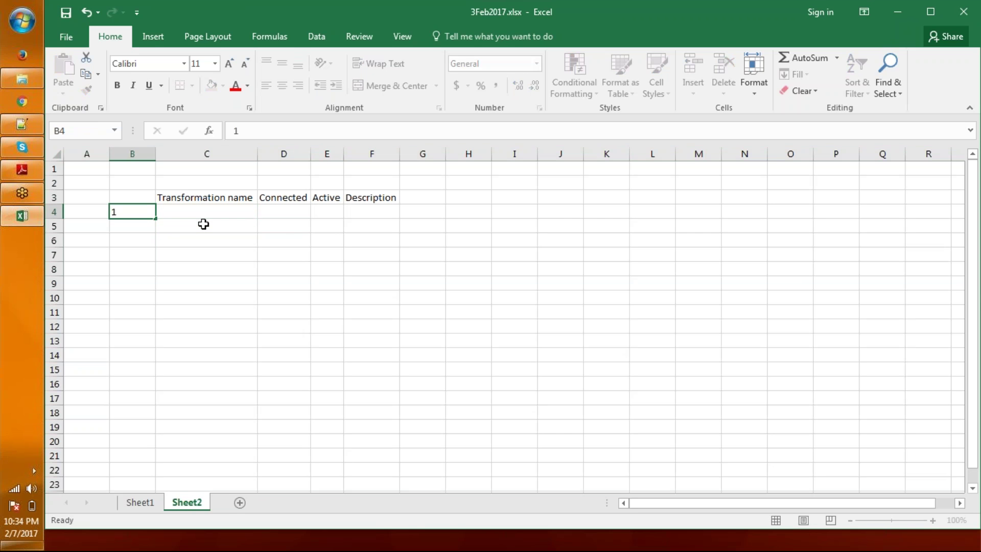
key("Tab")
key("Left")
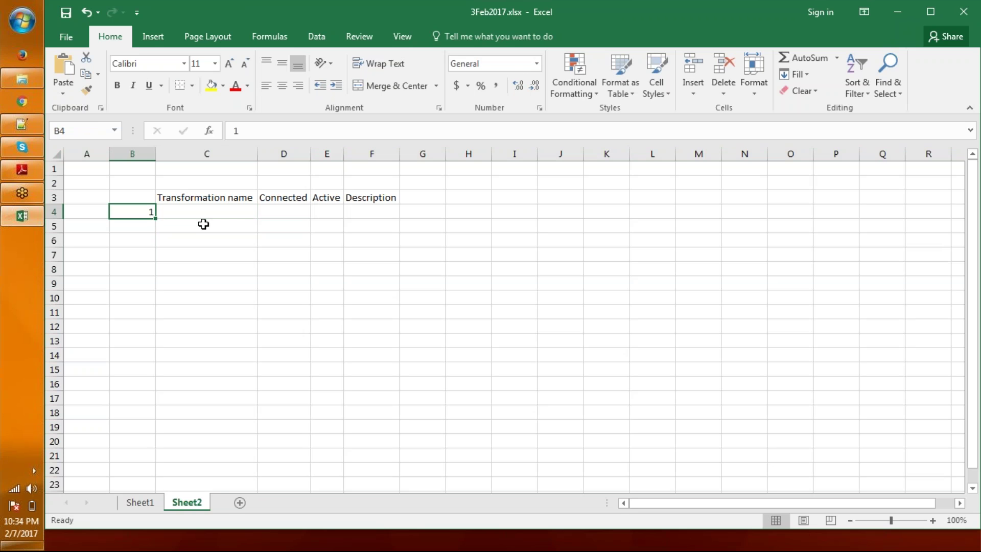
type("1.")
key("Tab")
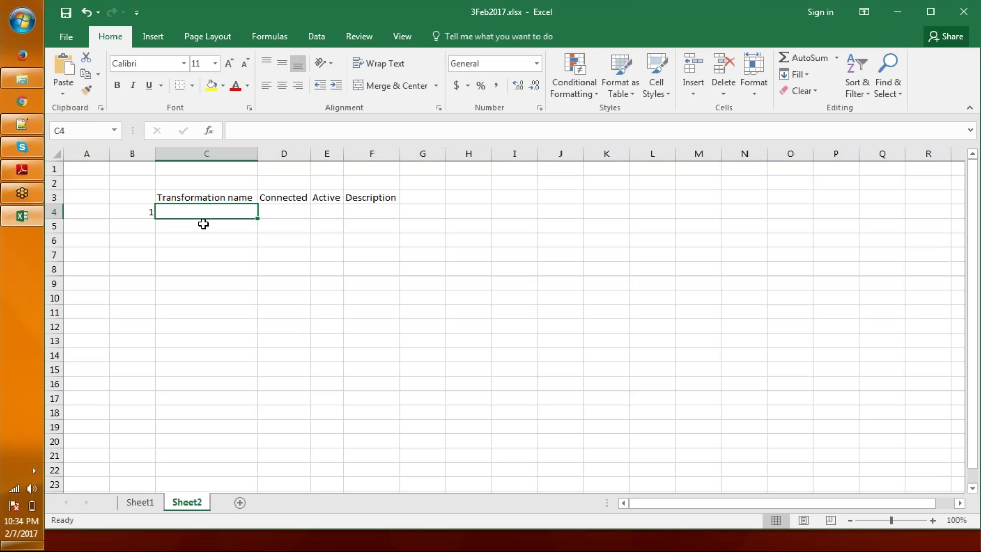
type("Aggre")
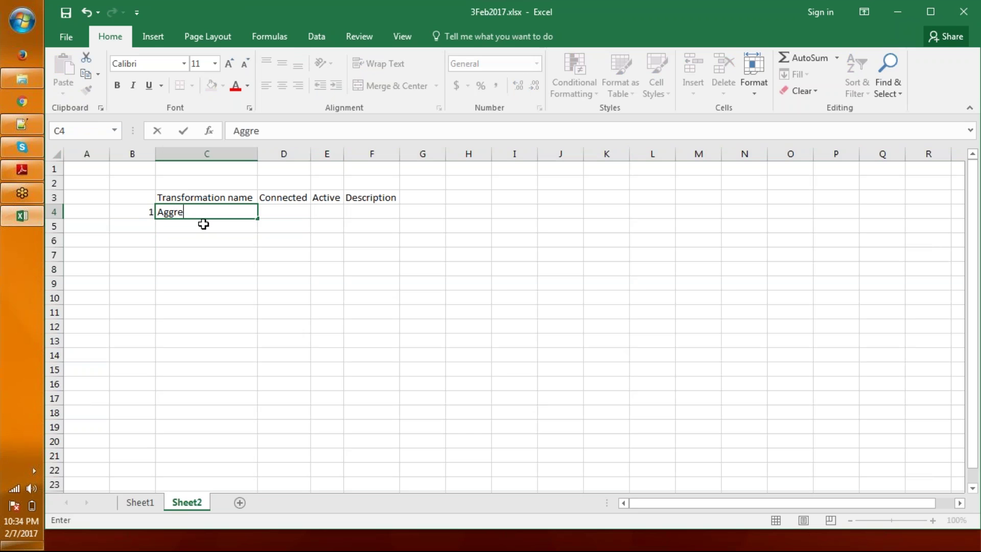
type("gator")
key("Tab")
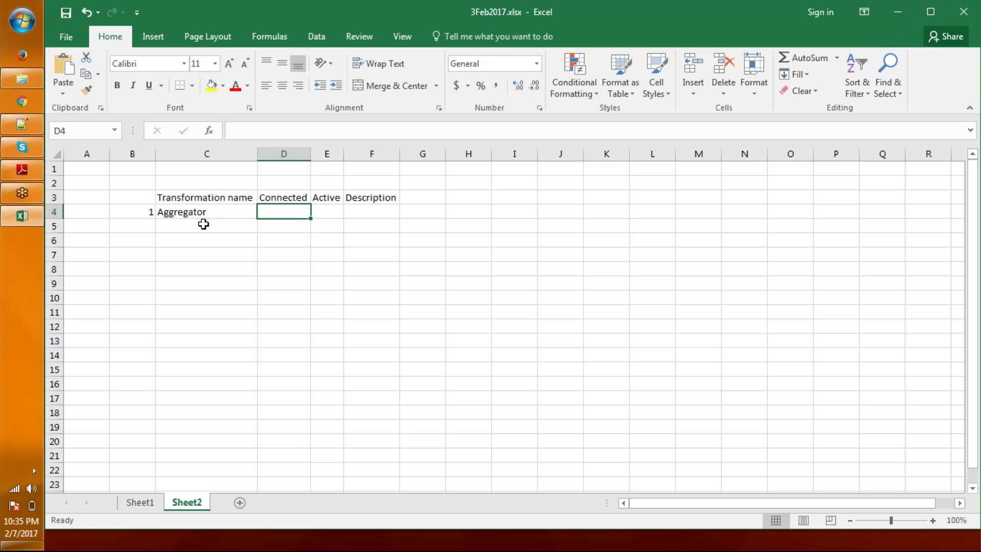
Step: Mark Aggregator as connected and active by entering Y in cells D4 and E4
type("Y")
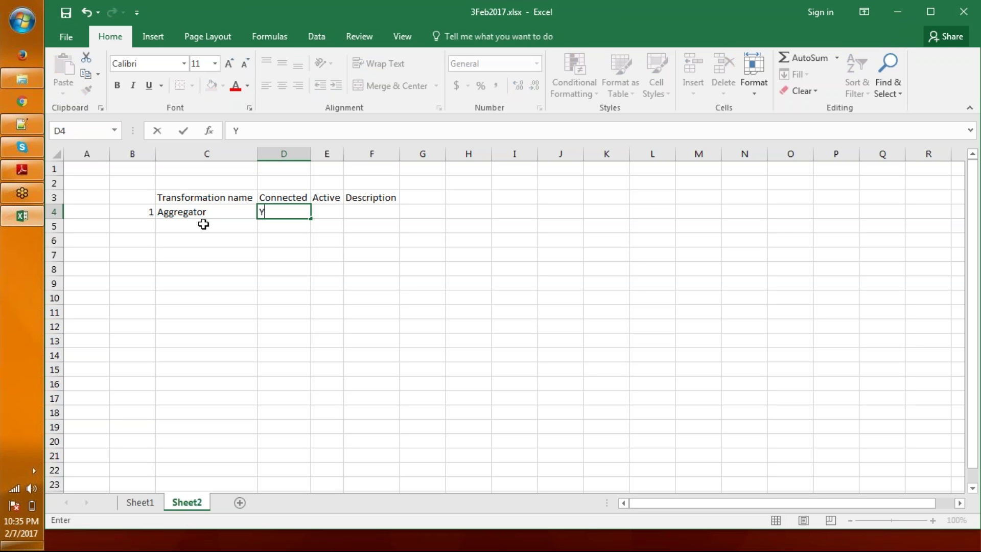
key("Tab")
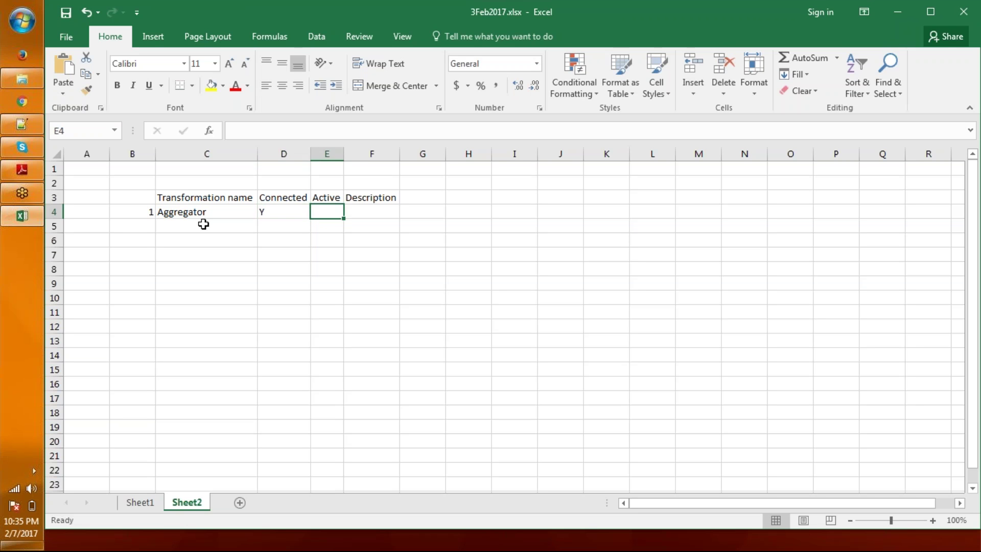
type("Y")
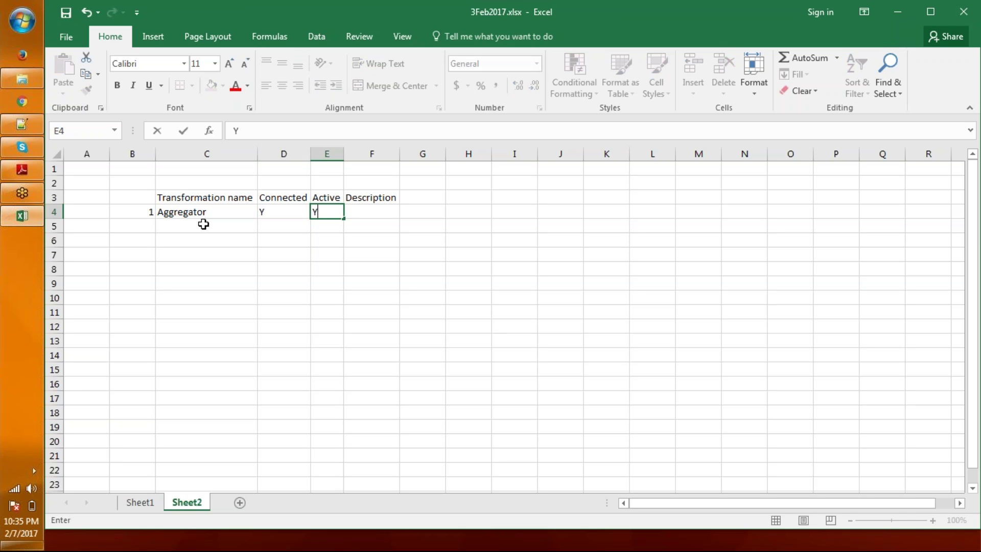
key("Tab")
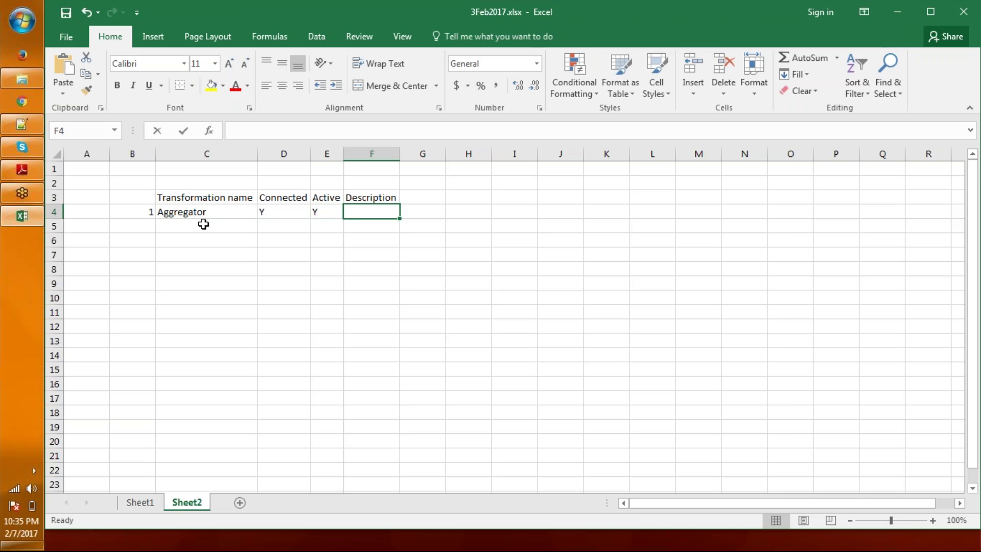
Step: Enter Performs aggregation as the Aggregator description in F4 and autofit column F to the text
type("Performs aggregation")
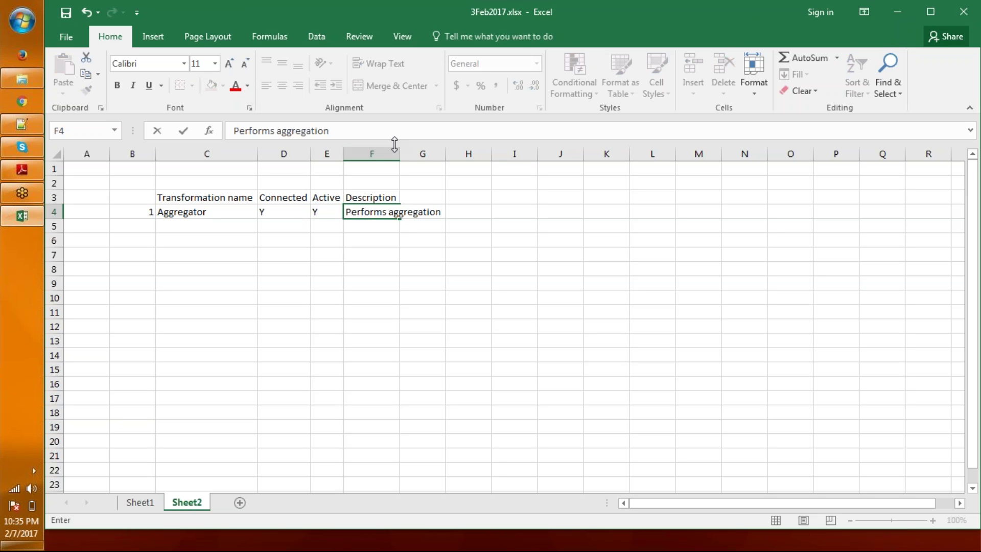
key("Up")
key("Up")
key("Up")
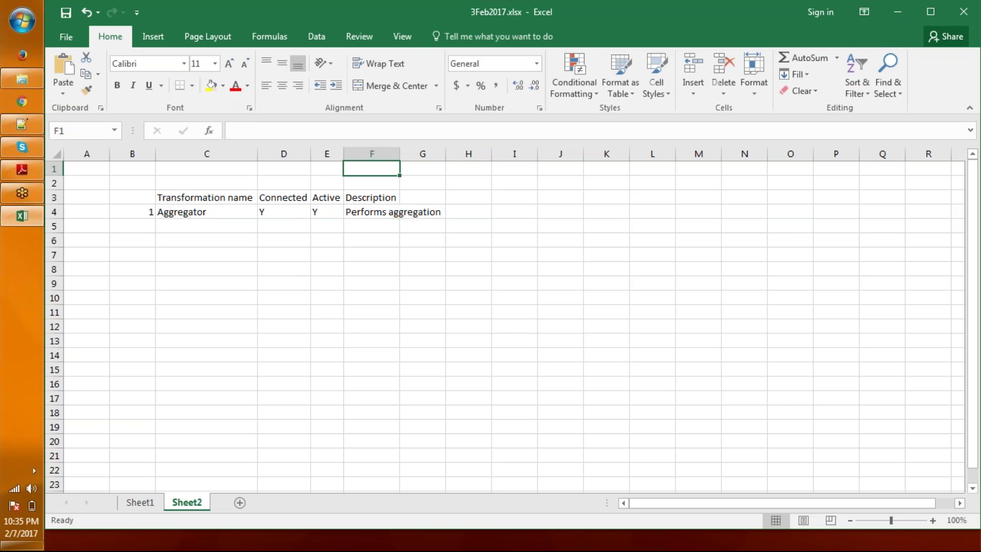
double_click(400, 164)
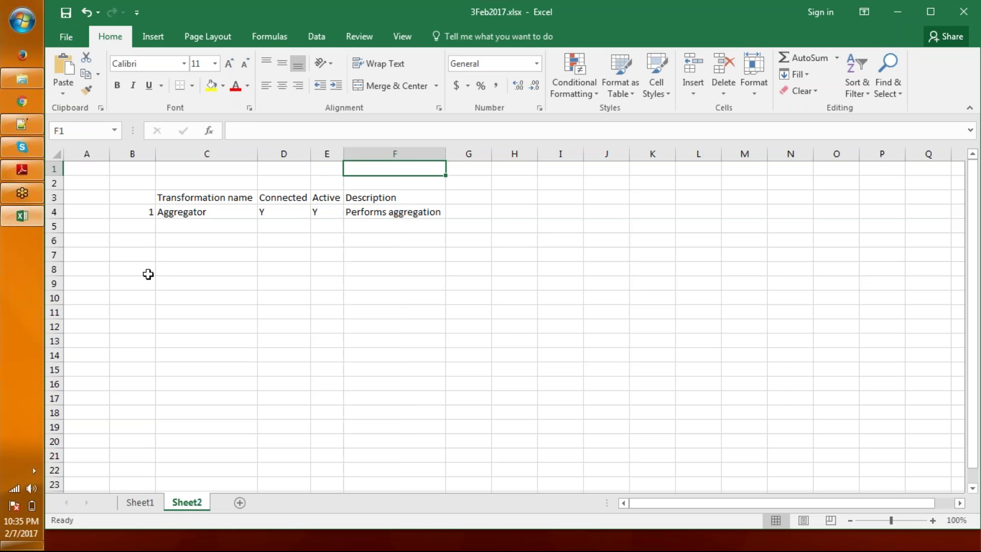
Step: Number the second list row 2 in B5 and enter Source qualifier as its transformation name in C5
left_click(146, 232)
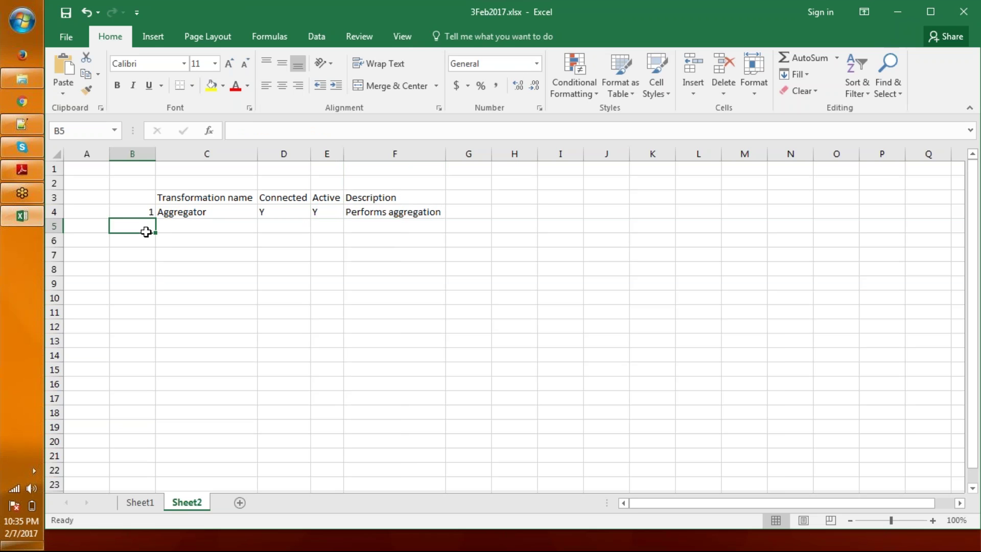
type("2")
key("Tab")
key("Caps_Lock")
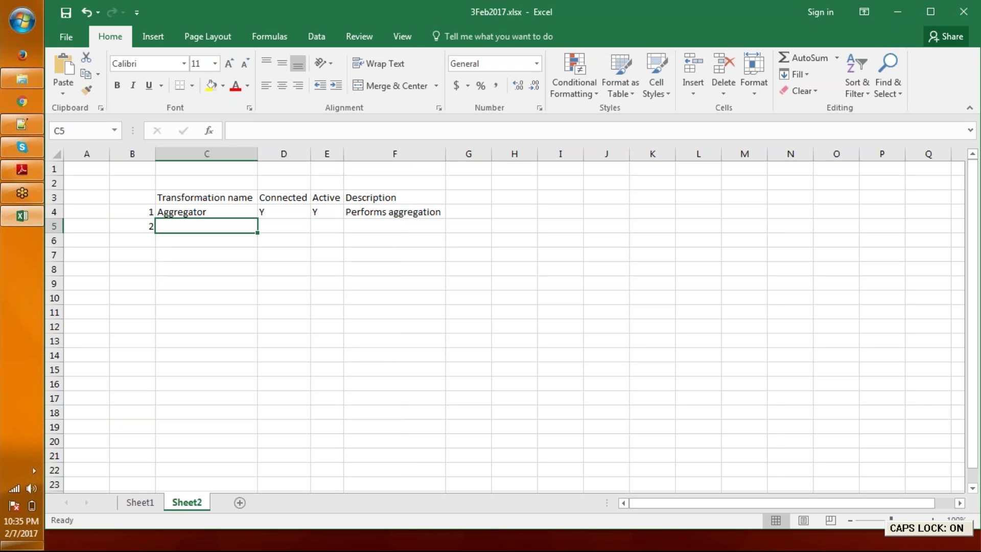
key("Caps_Lock")
type("So")
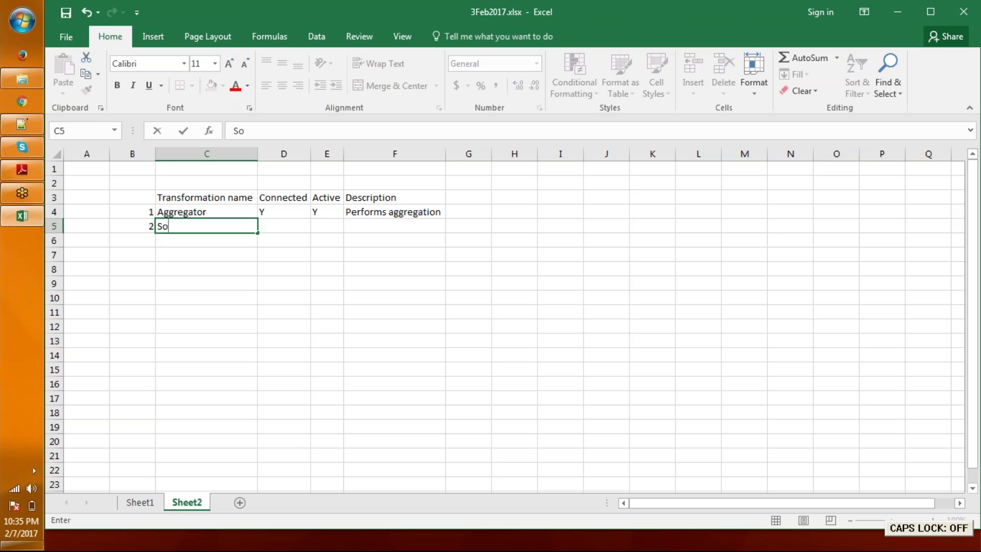
key("BackSpace")
key("BackSpace")
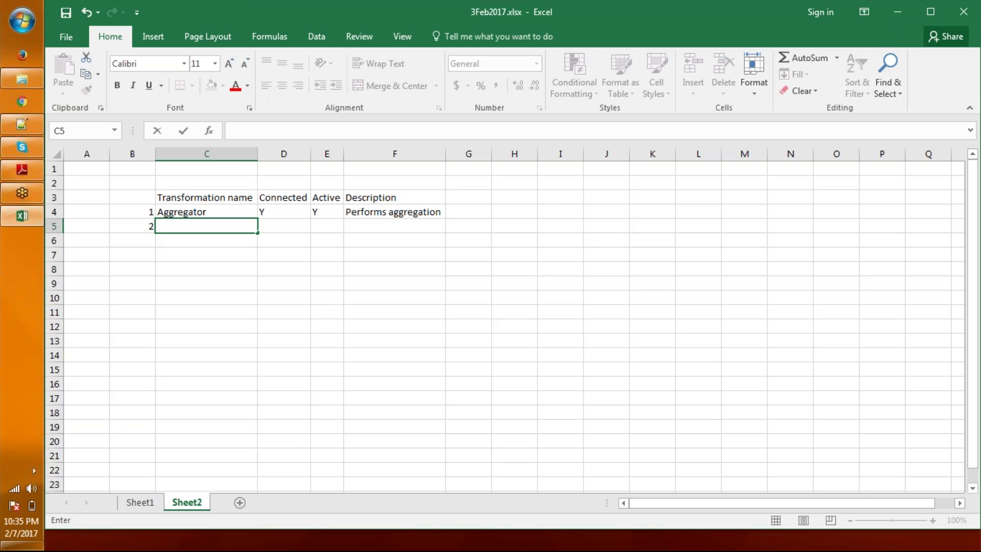
type("Source quali")
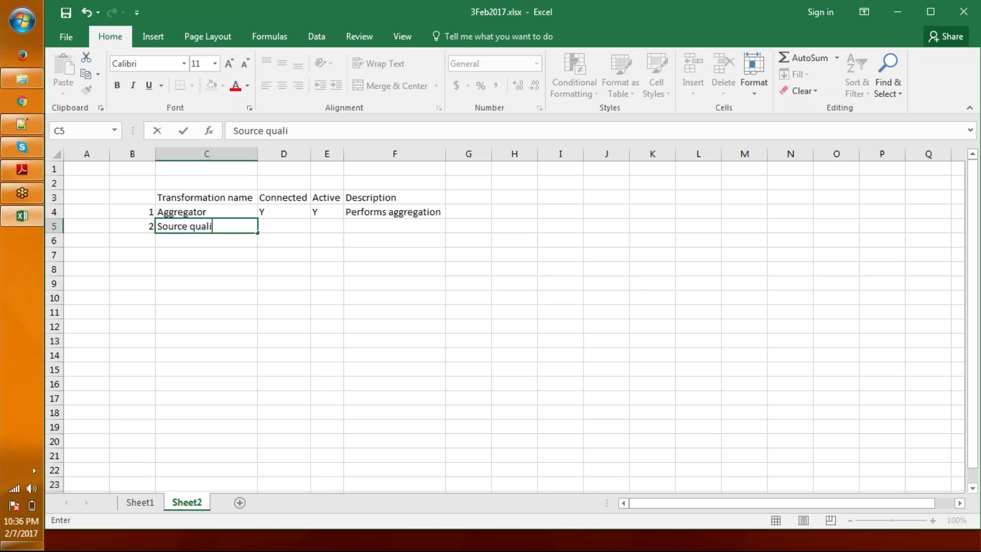
type("fier")
key("Tab")
Step: Mark Source qualifier as connected and active by entering Y in cells D5 and E5
type("Y")
key("Tab")
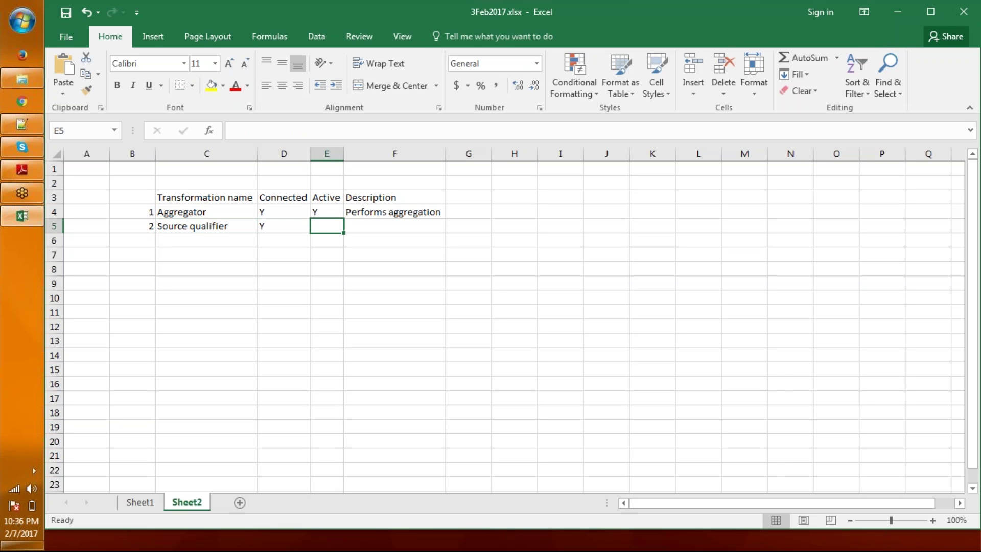
type("Y")
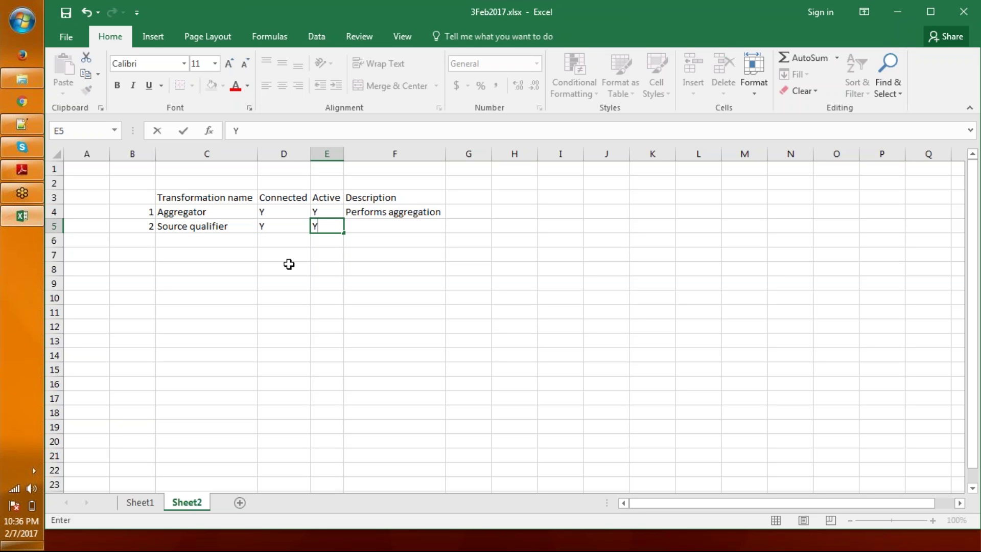
Step: Enter "Represent the rows that IS reads from an application or source." as the Source qualifier description in F5
left_click(374, 227)
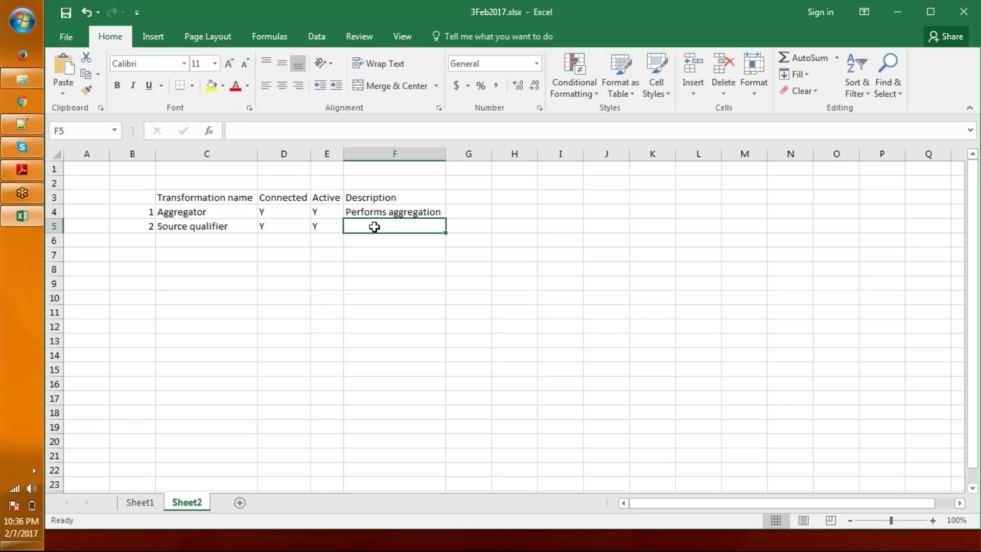
type("Re")
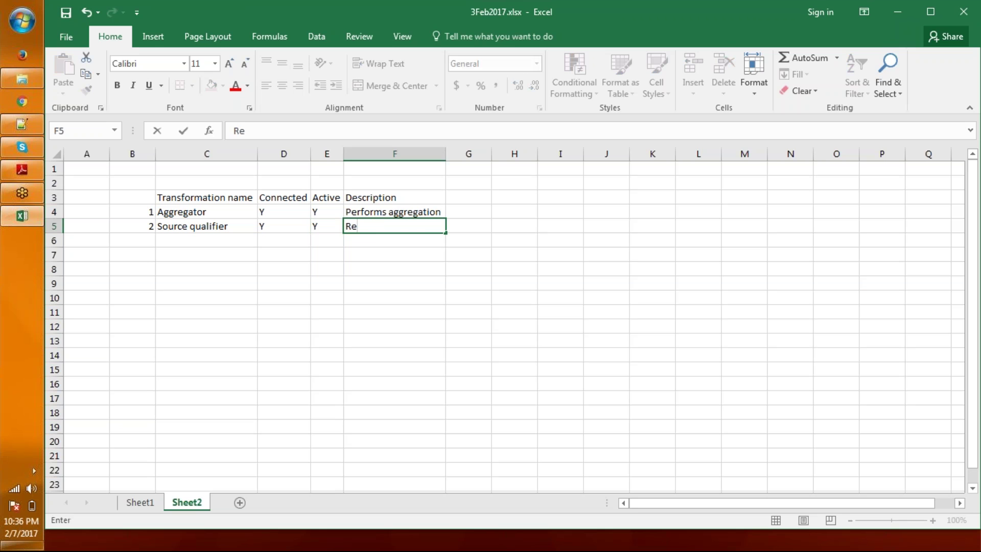
type("present the ro")
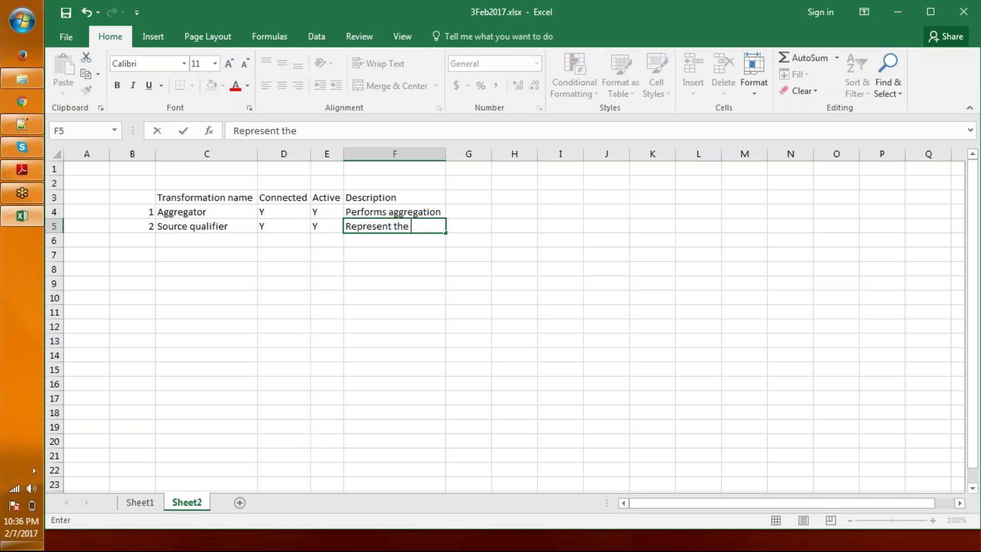
type("ws that IS")
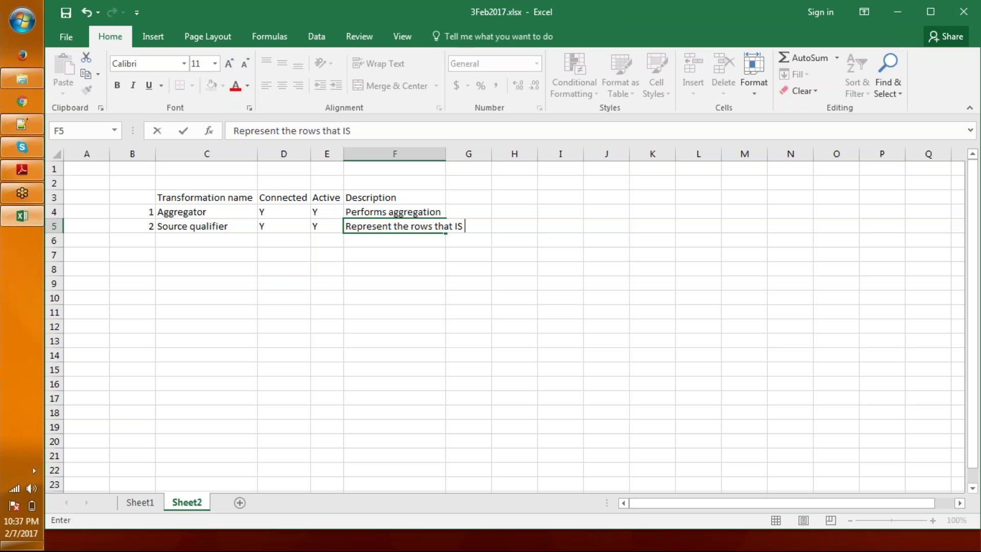
type("reads from an a")
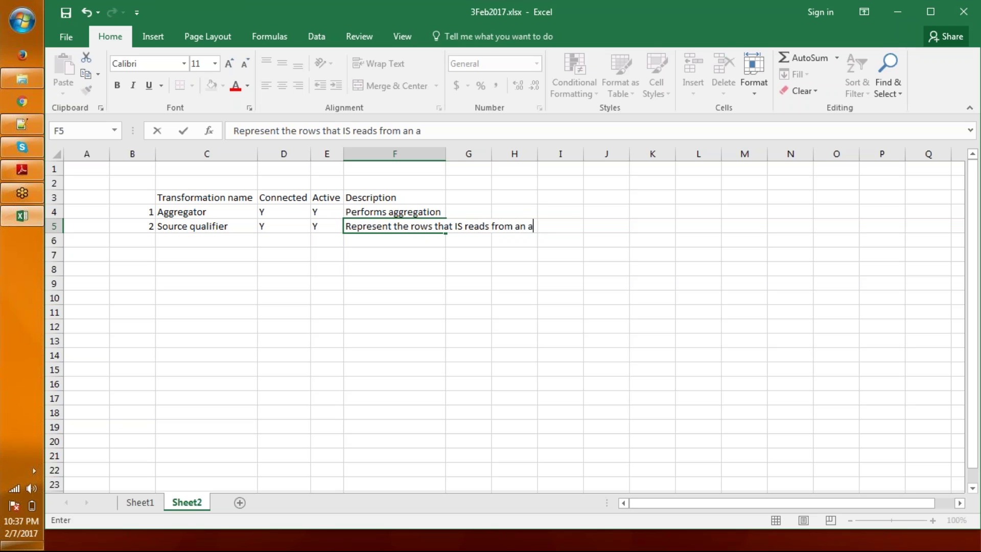
type("pplicatio")
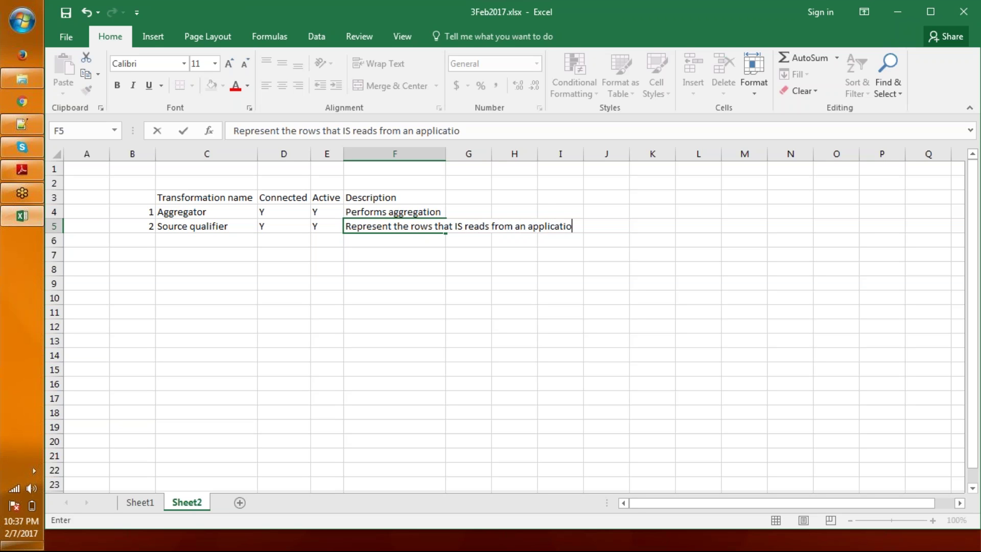
type("n or source.")
key("Return")
Step: Number the third list row 3 in B6 and enter Expression as its transformation name in C6
key("Left")
key("Left")
key("Left")
key("Left")
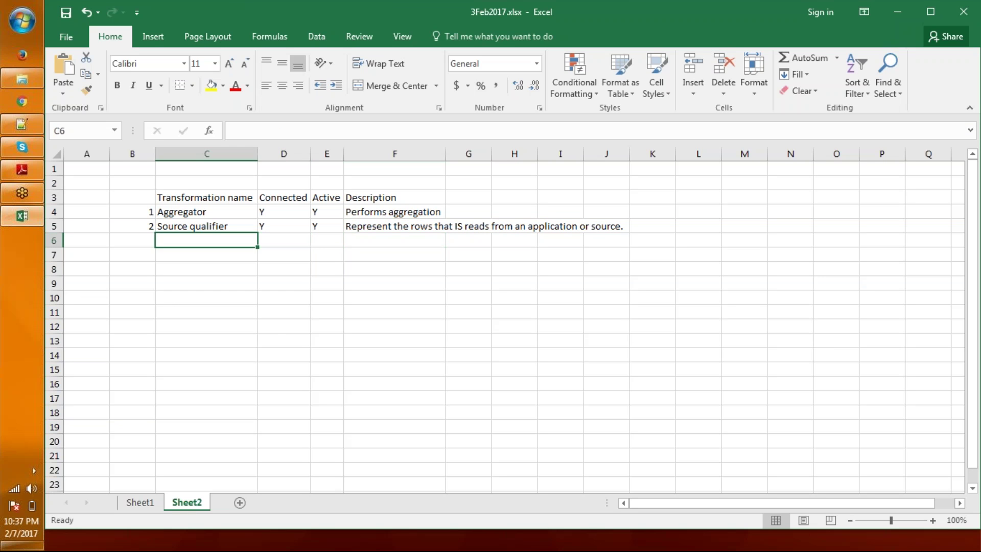
type("3")
key("Tab")
type("Expression")
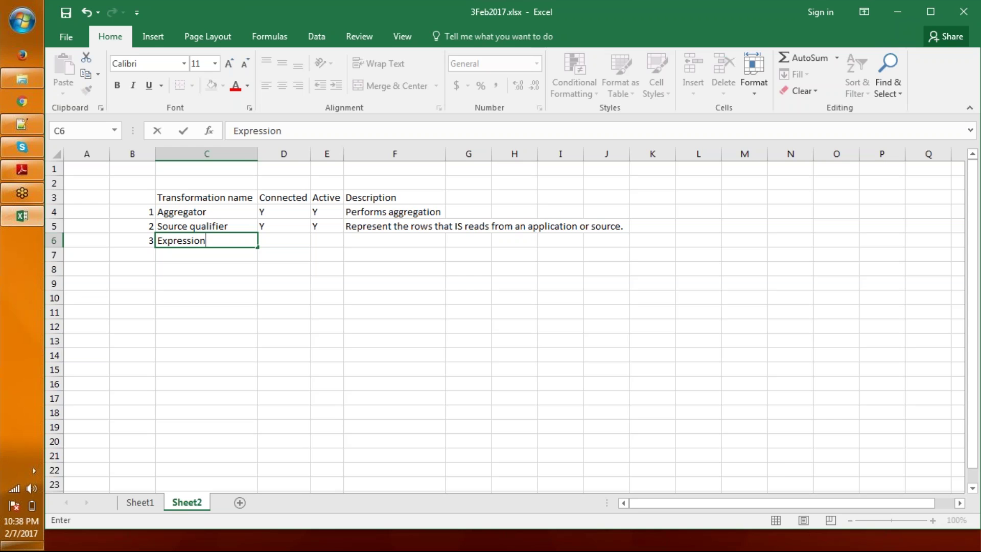
Step: Mark Expression as connected with Y in D6 and as not active with N in E6
left_click(284, 240)
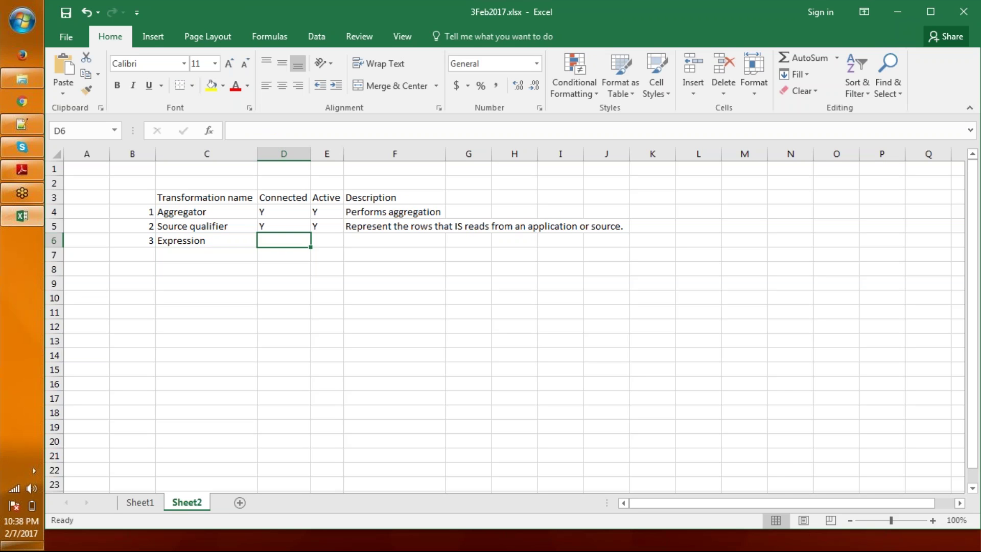
type("Y")
key("Tab")
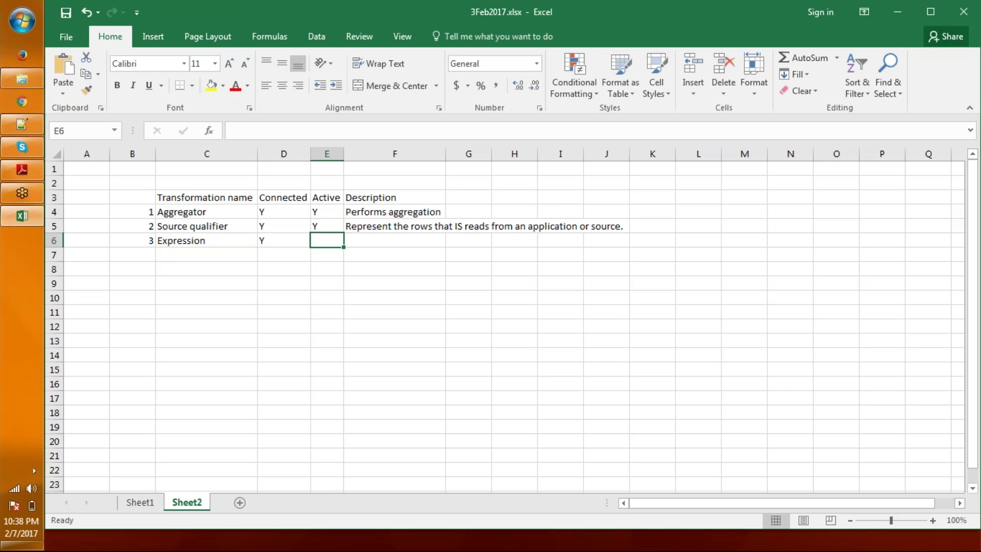
type("N")
left_click(468, 240)
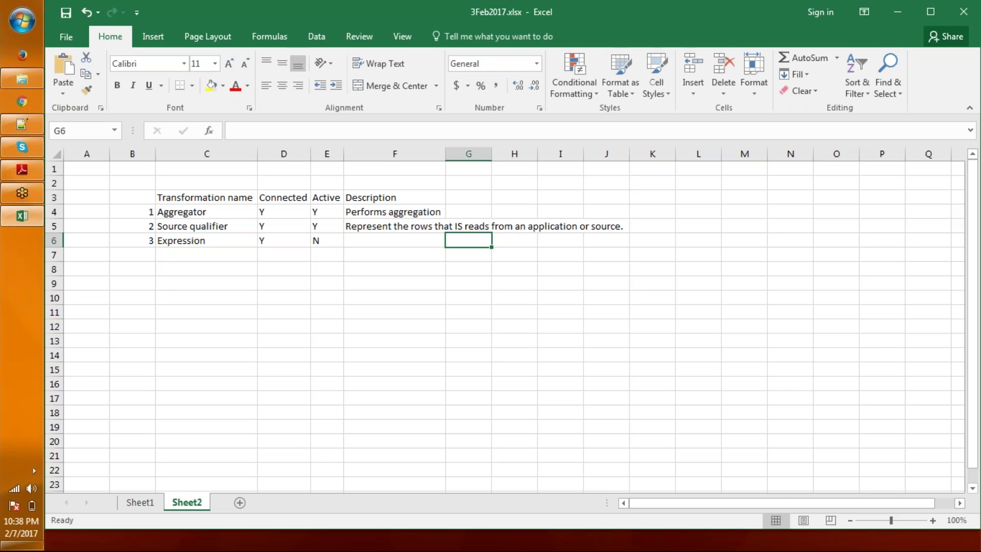
Step: Enter "for performing calculations" as the Expression description in F6
left_click(395, 240)
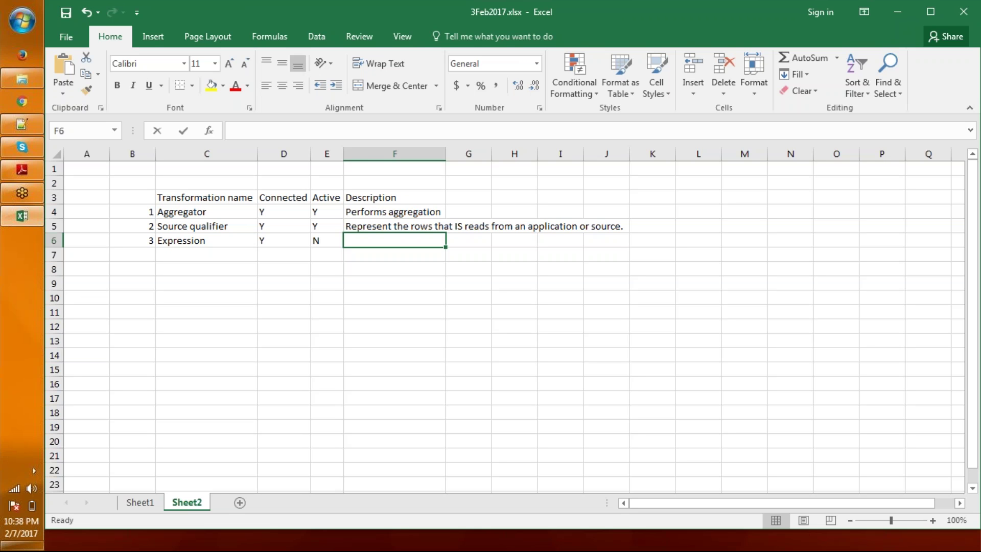
type("for")
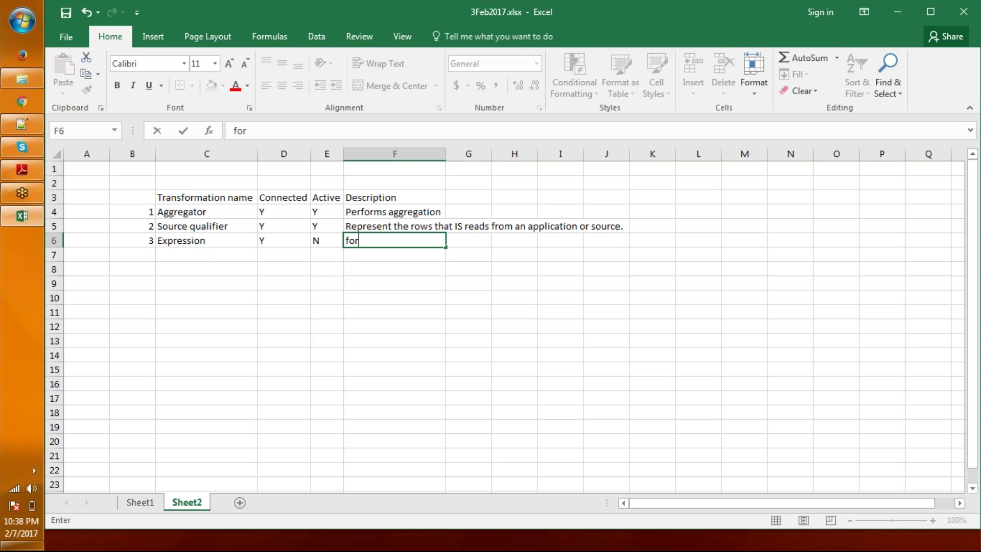
type(" performing calculations")
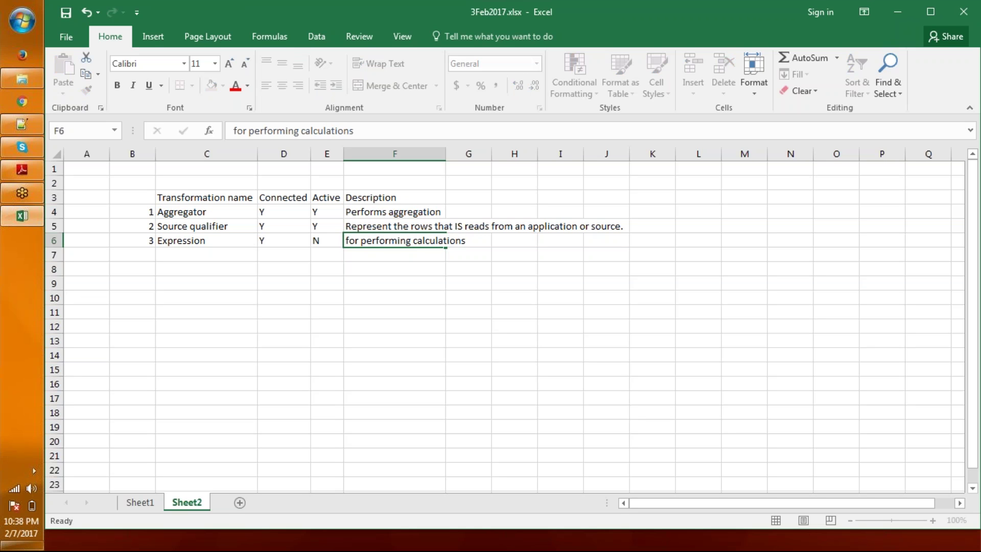
key("Return")
Step: Number the fourth list row 4 in B7 and enter Filter as its transformation name in C7
key("Left")
key("Left")
key("Left")
key("Left")
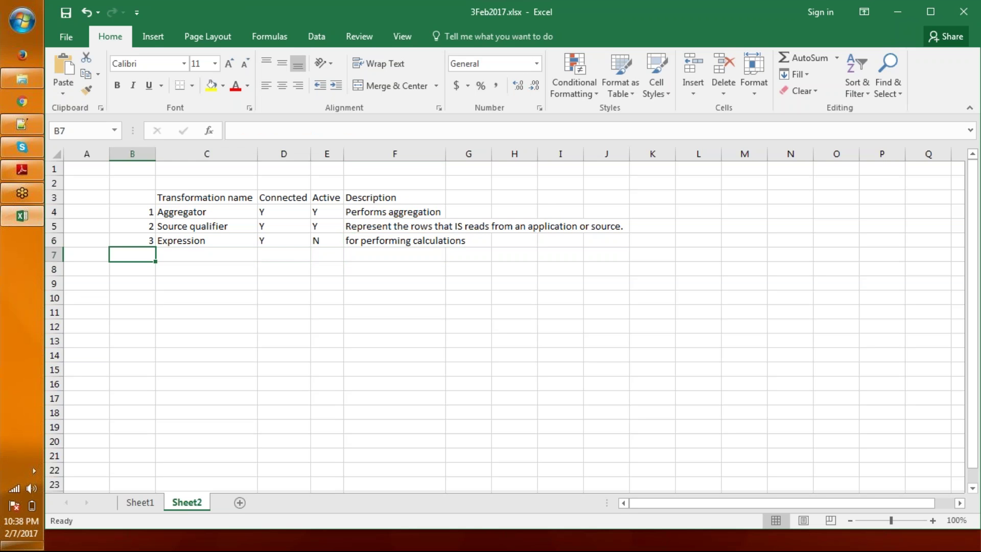
type("4")
key("Tab")
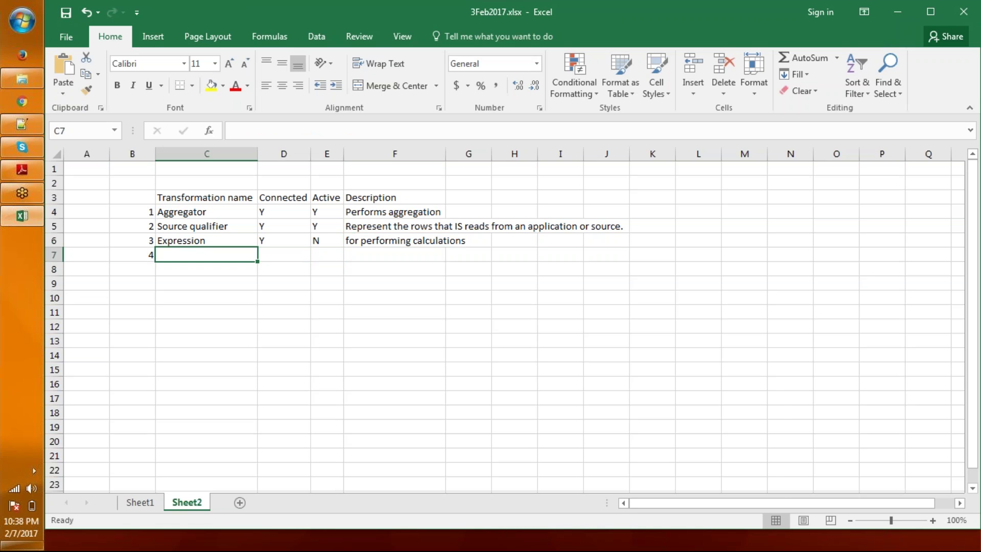
type("Filter")
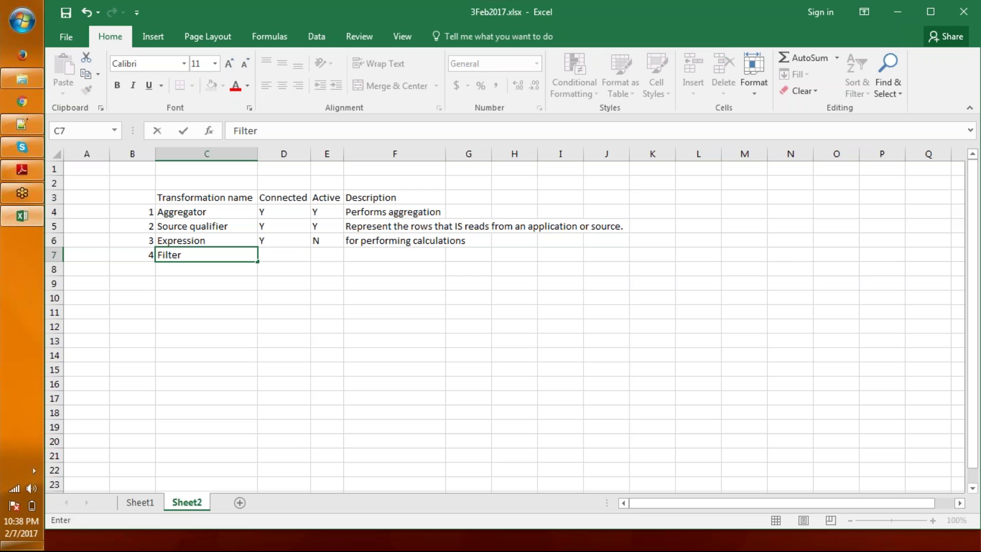
key("Tab")
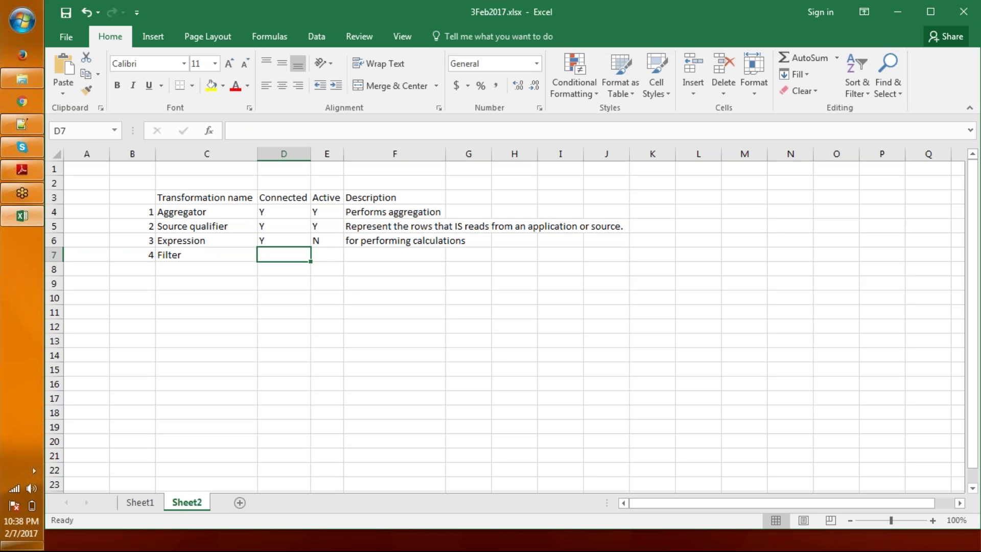
Step: Mark Filter as connected and active by entering Y in cells D7 and E7
type("Y")
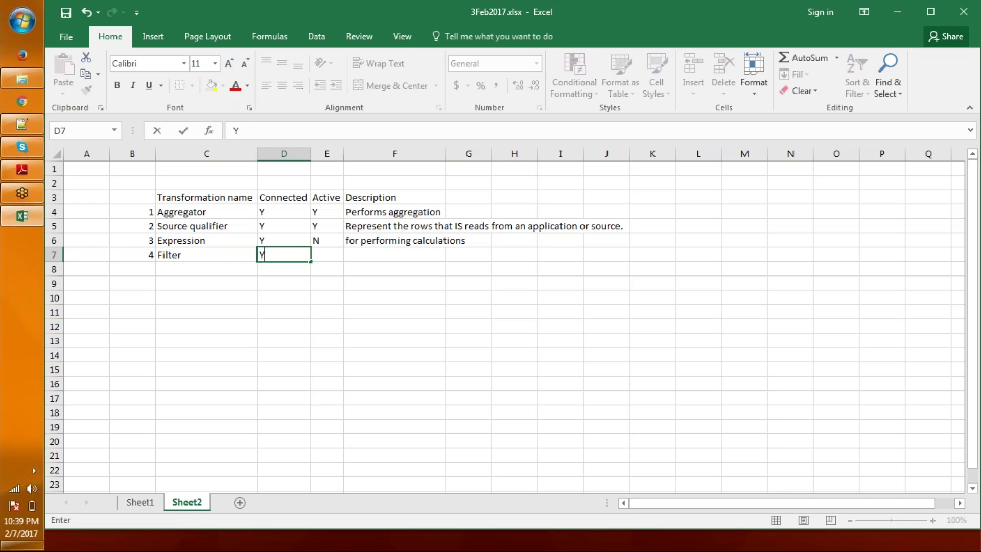
key("Tab")
type("Y")
key("Tab")
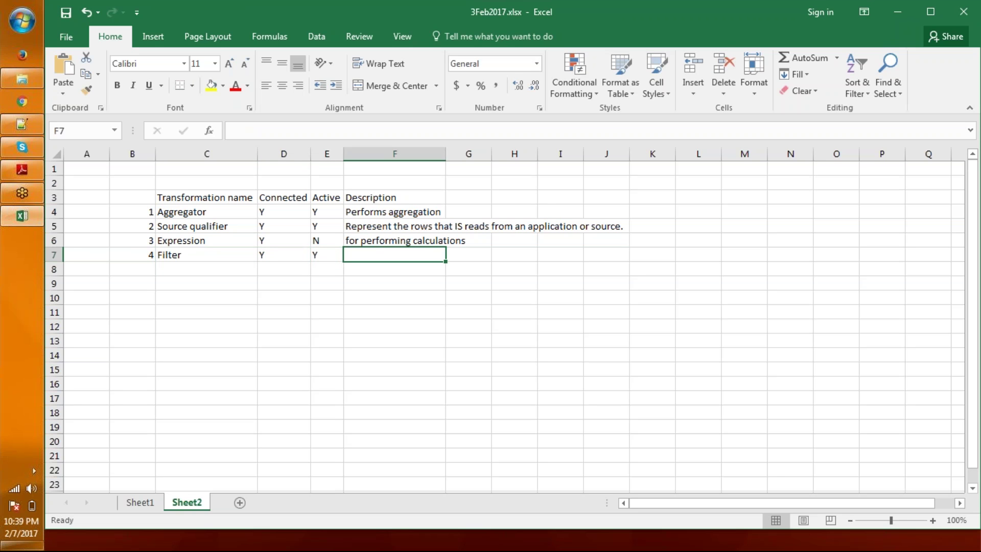
Step: Enter "Filters data" as the Filter description in F7
type("Fi")
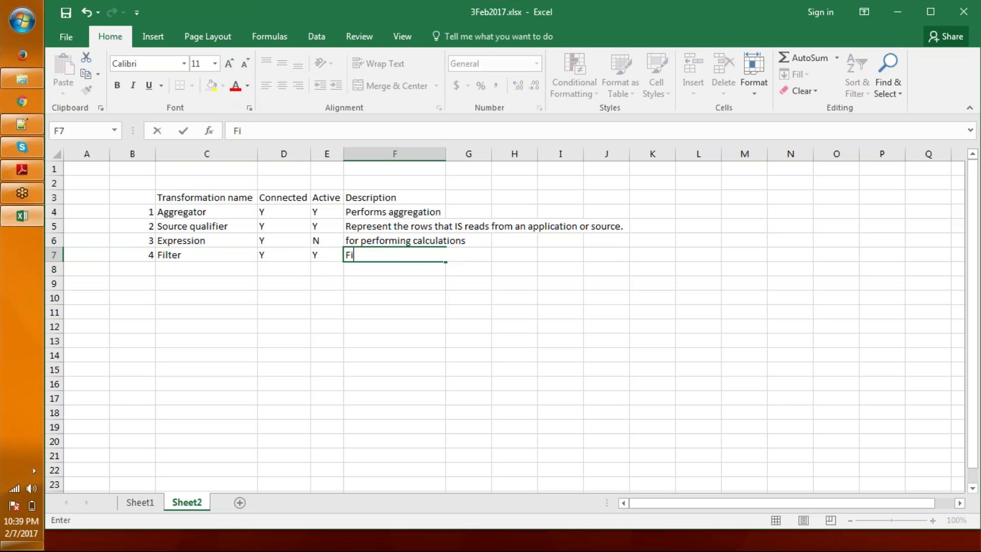
type("ltersdata")
key("BackSpace")
key("BackSpace")
key("BackSpace")
key("BackSpace")
type("data")
key("Return")
Step: Number the fifth list row 5 in B8 and enter Input as its transformation name in C8
key("Left")
key("Left")
key("Left")
key("Left")
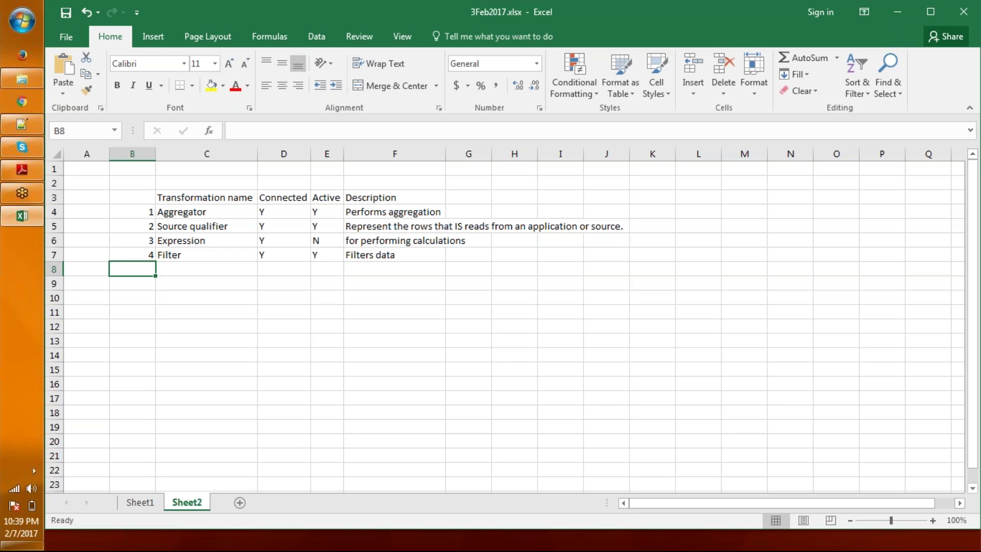
type("5")
key("Tab")
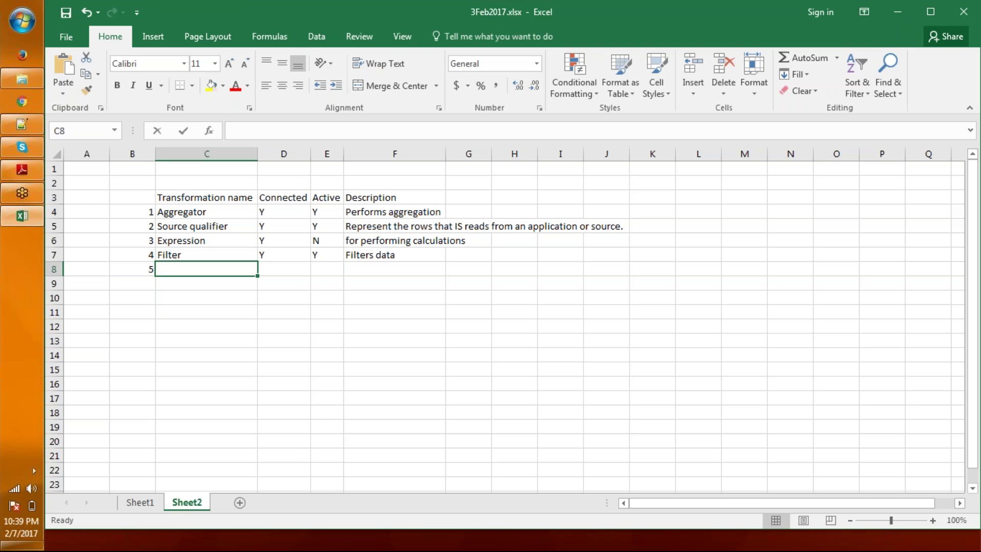
type("Input")
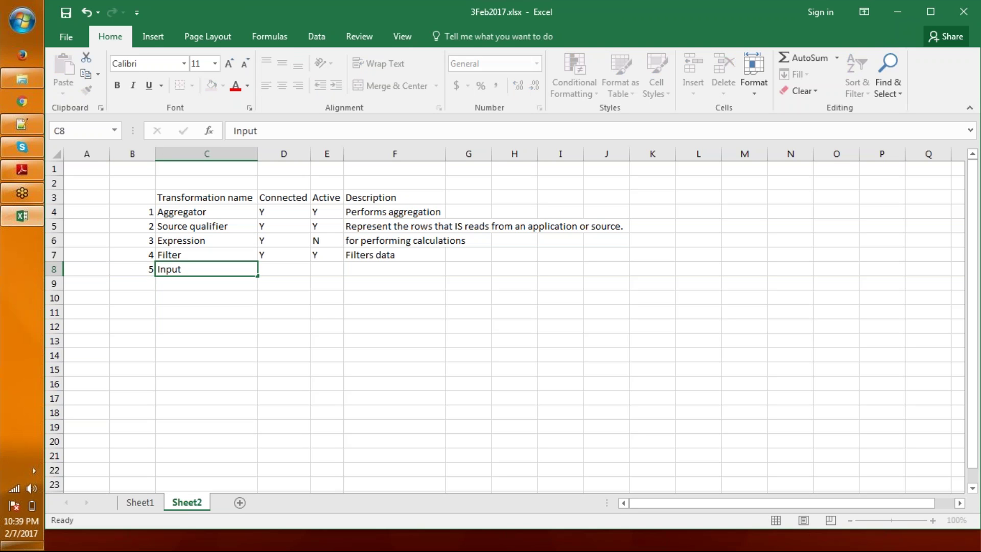
key("Return")
key("Left")
type("6")
key("Tab")
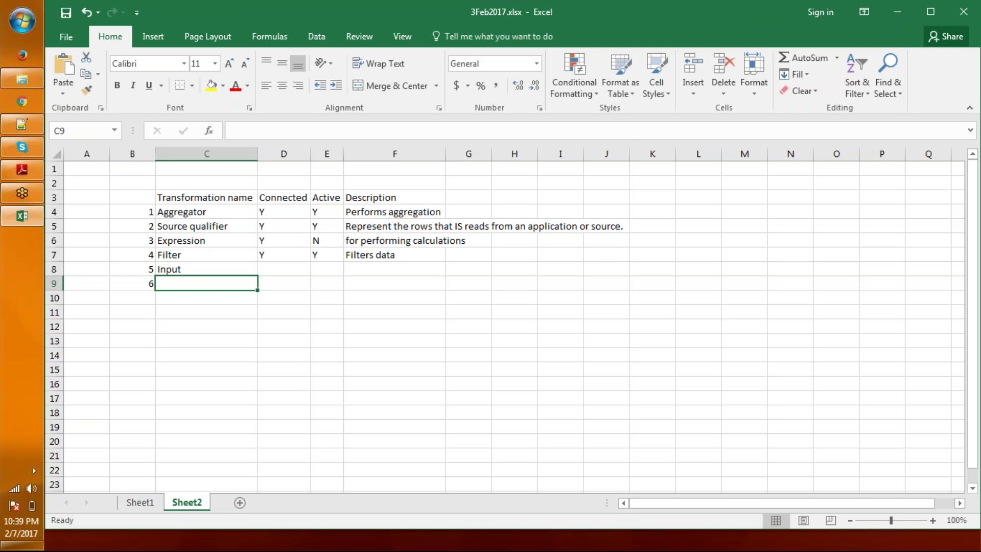
type("Outpur")
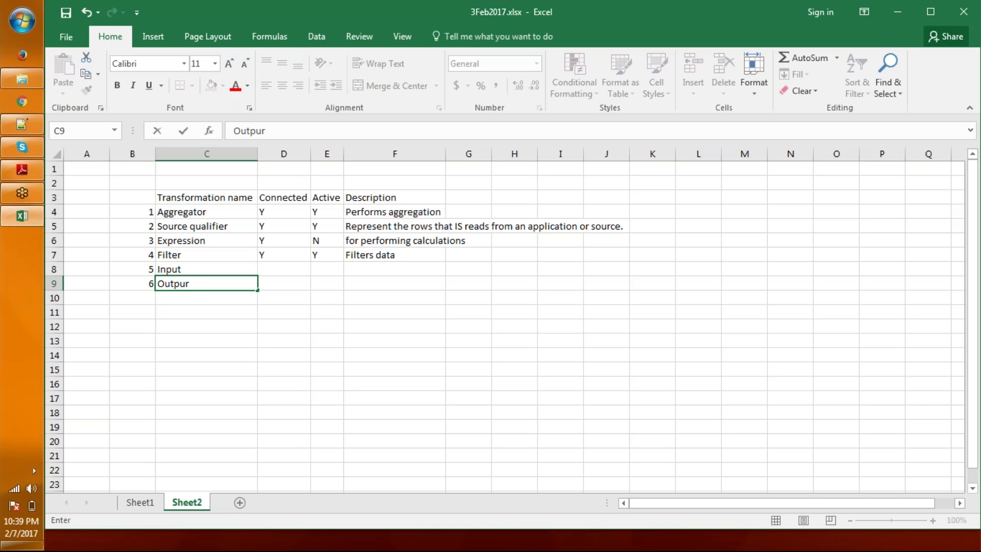
key("BackSpace")
type("t")
key("BackSpace")
key("BackSpace")
key("BackSpace")
key("BackSpace")
key("BackSpace")
key("BackSpace")
left_click(131, 283)
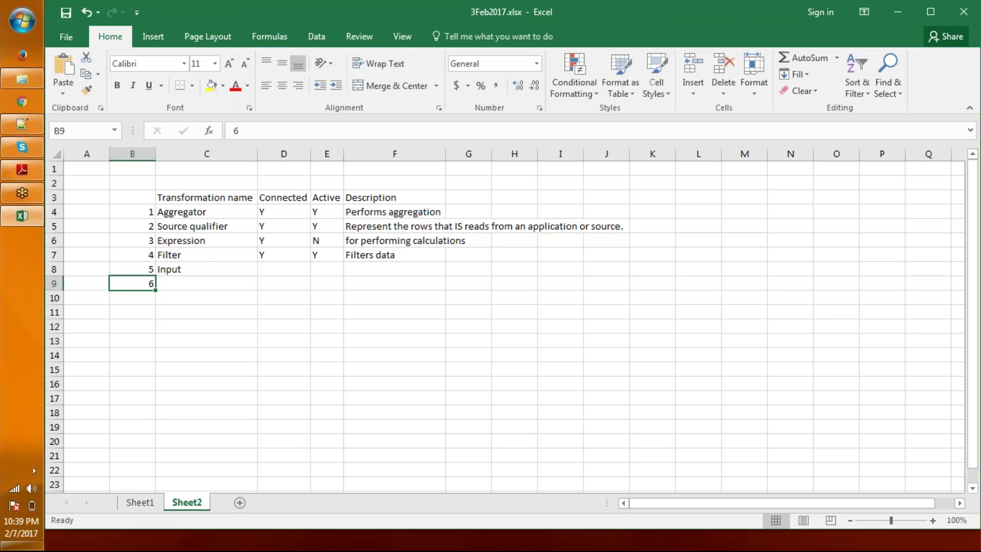
Step: Complete the Input row in D8:F8 with Y for connected, N for active and "Defines mapplet input" as the description
left_click(132, 269)
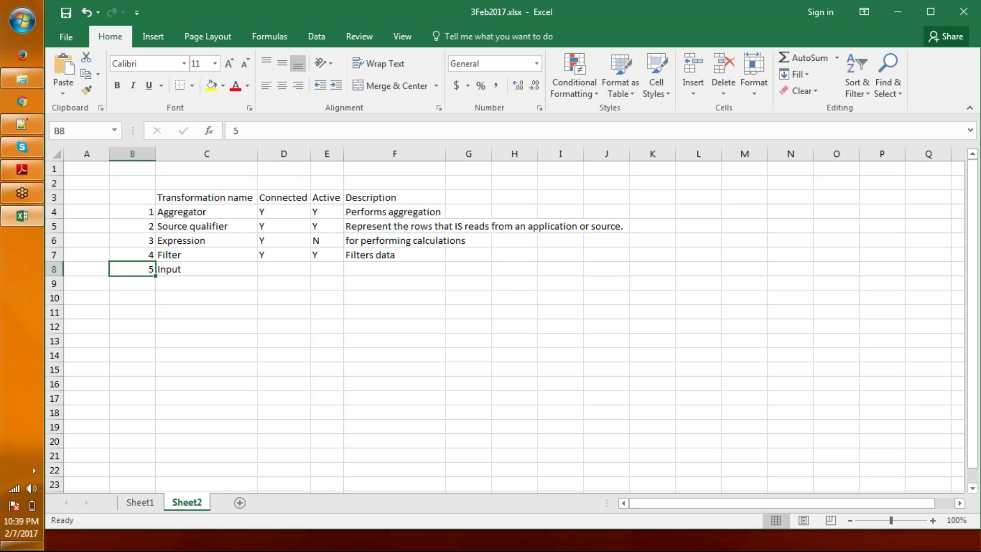
key("Right")
key("Right")
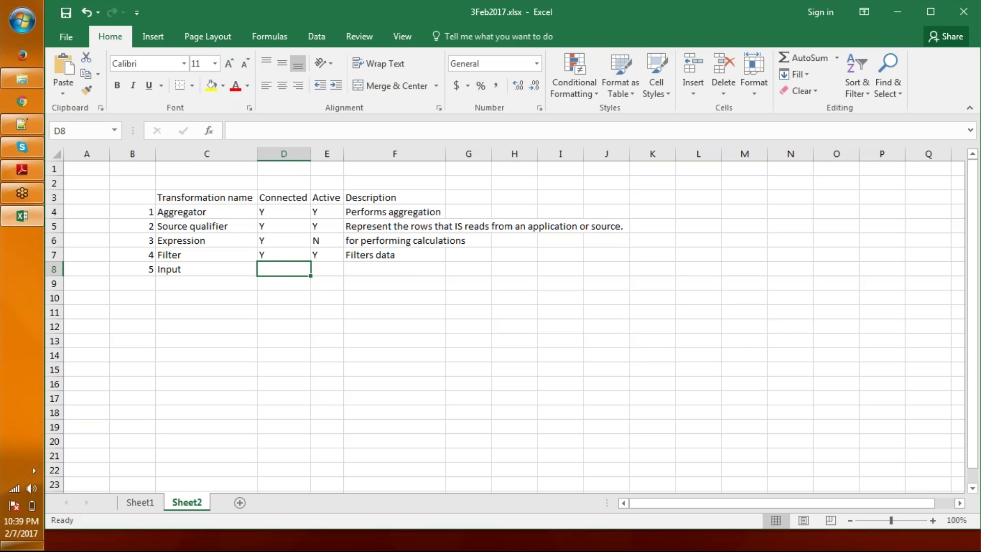
type("Y")
key("Tab")
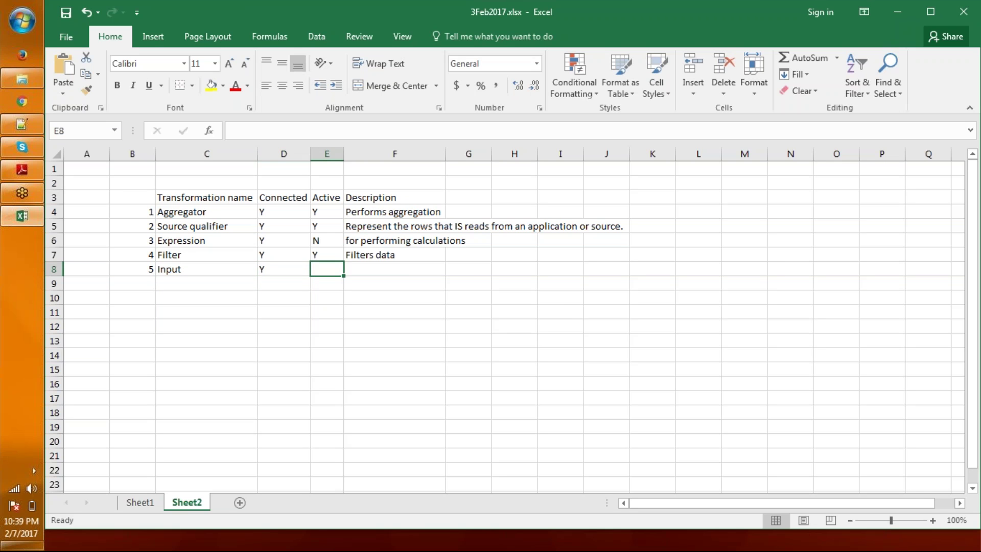
type("N")
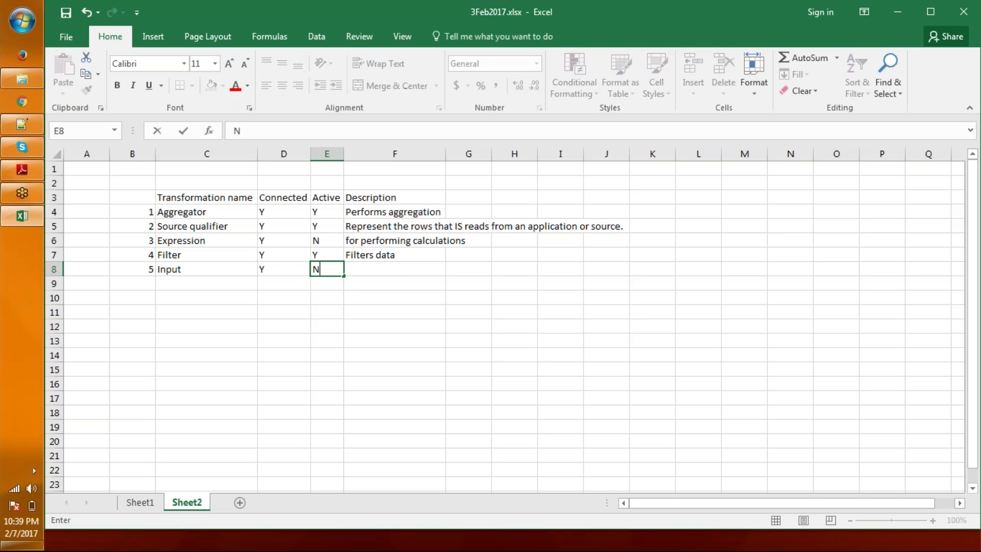
key("Tab")
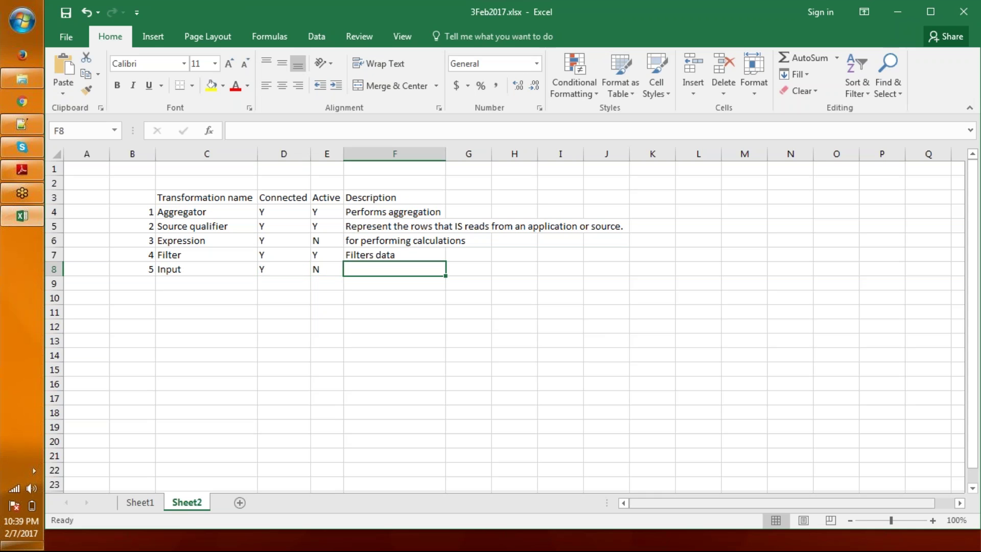
type("Defines mapplet input")
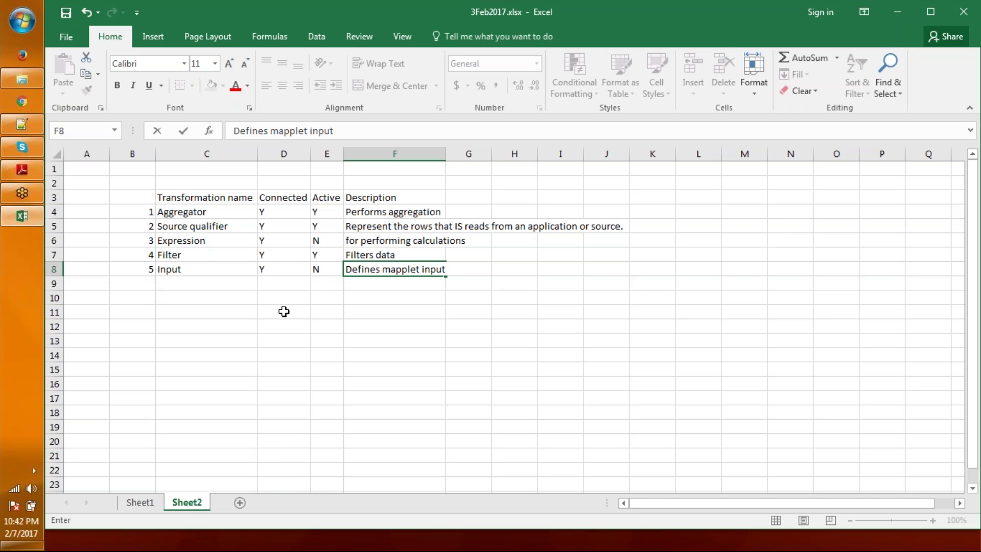
Step: Number the sixth list row 6 in B9 and enter Joiner as its transformation name in C9
left_click(143, 282)
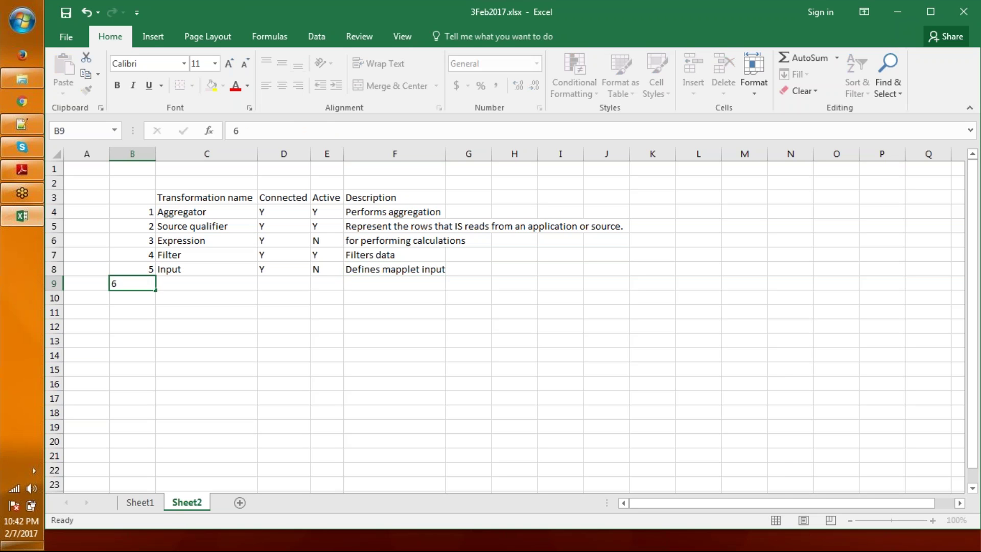
type("6")
key("Tab")
type("Joiner")
key("Tab")
Step: Mark Joiner as connected and active by entering Y in D9 and y in E9
type("y")
key("Tab")
type("y")
key("Tab")
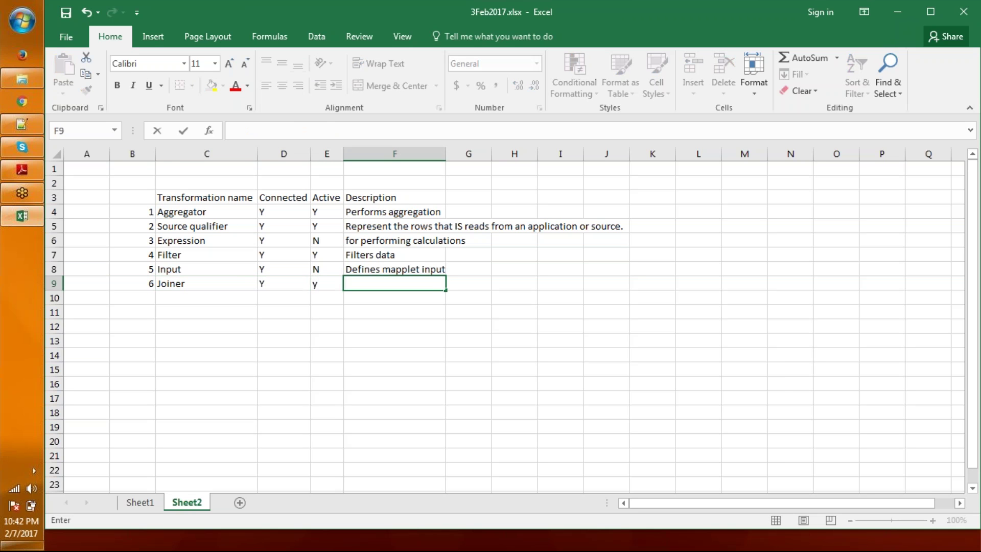
Step: Enter "Joins datasets" as the Joiner description in F9
key("Escape")
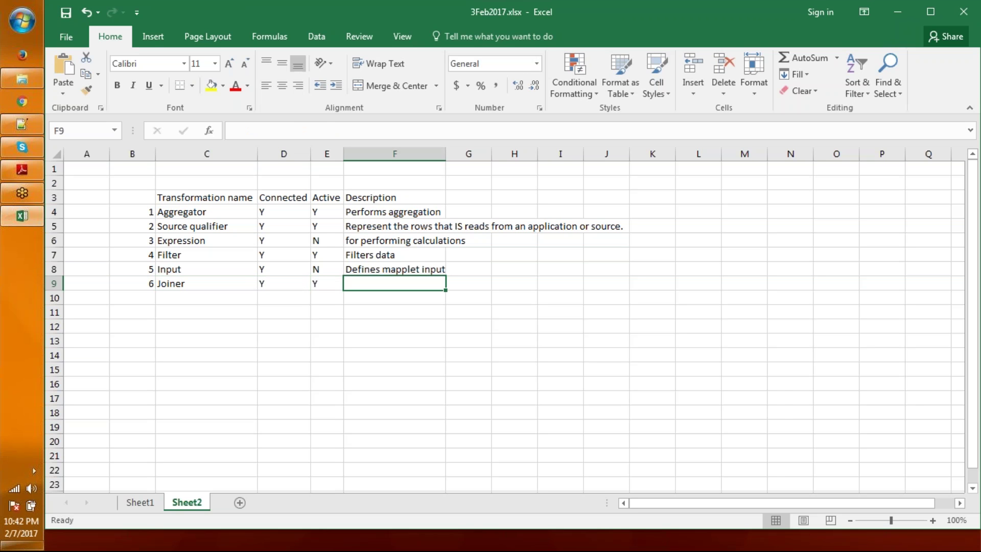
type("Joi")
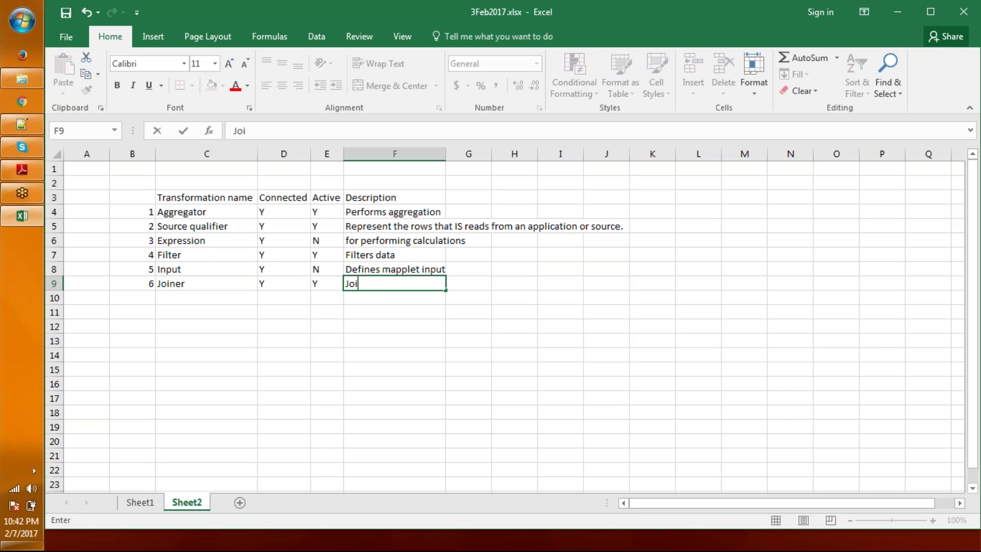
type("ns datasets")
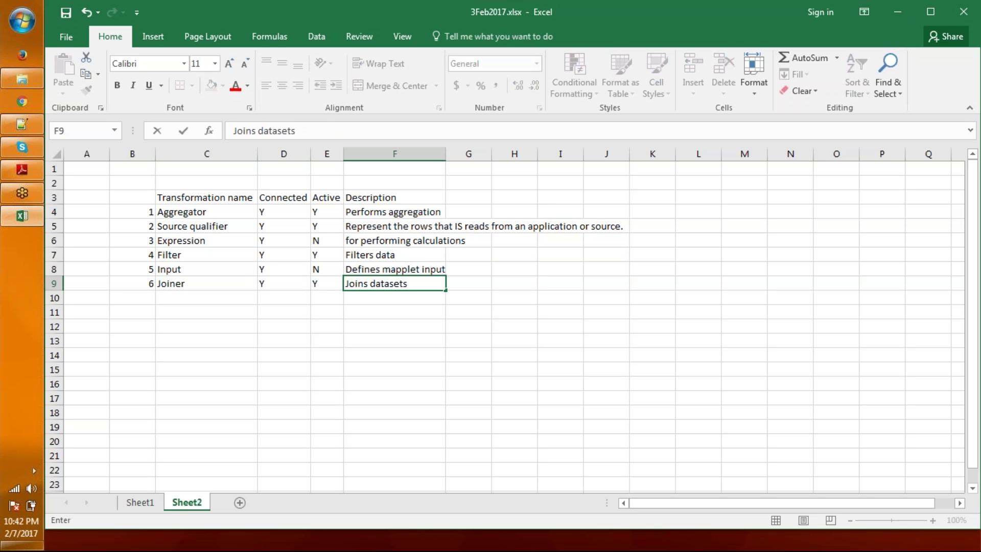
key("Return")
Step: Number the seventh list row 7 in B10 and enter Lookup as its transformation name in C10
key("Left")
key("Left")
key("Left")
key("Left")
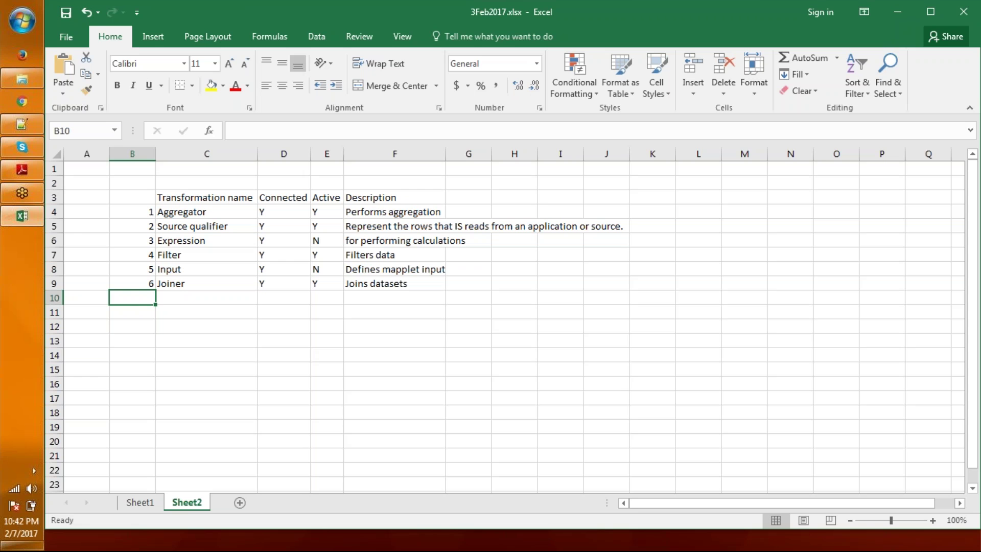
type("7")
key("Tab")
type("Lookup")
key("Tab")
Step: Mark Lookup as optionally connected and optionally active by entering y/N in D10 and Y/n in E10
key("Caps_Lock")
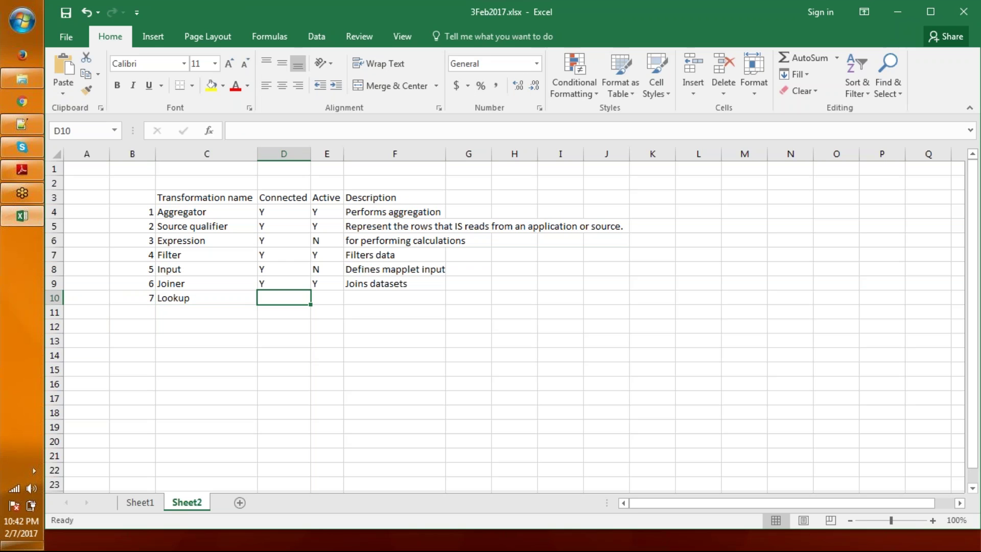
type("y/N")
key("Caps_Lock")
key("Tab")
type("Y/n")
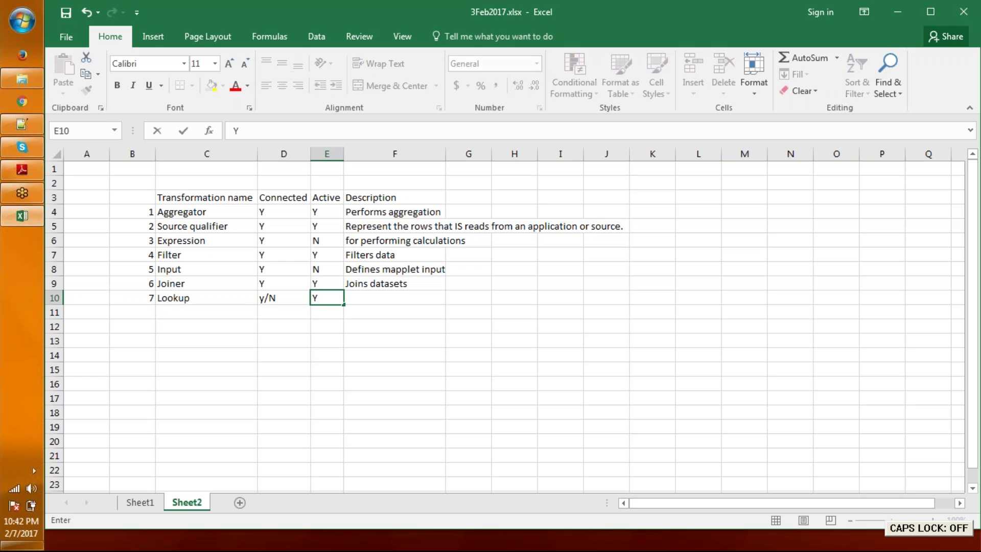
key("Tab")
Step: Enter "To lookup values , and return on match" as the Lookup description in F10
key("Tab")
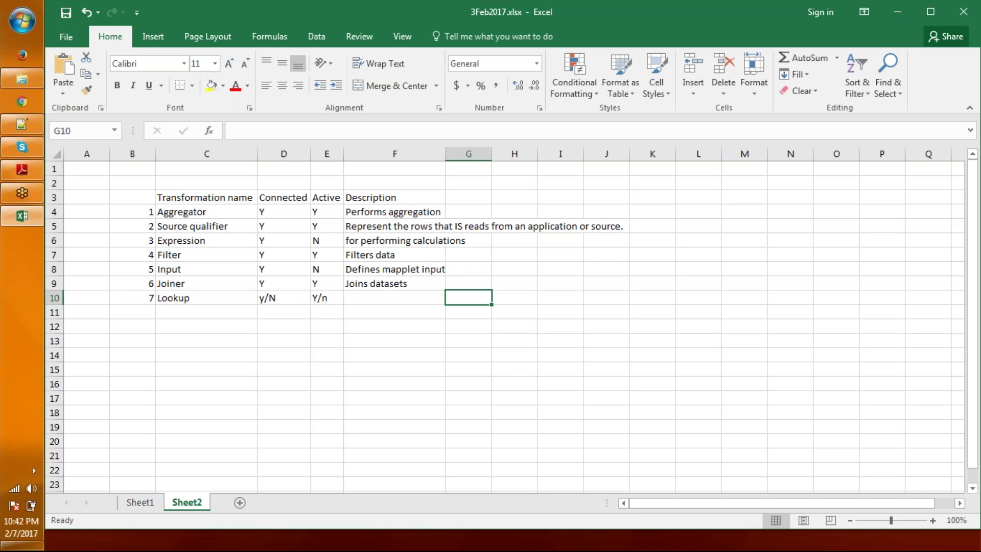
key("shift+Tab")
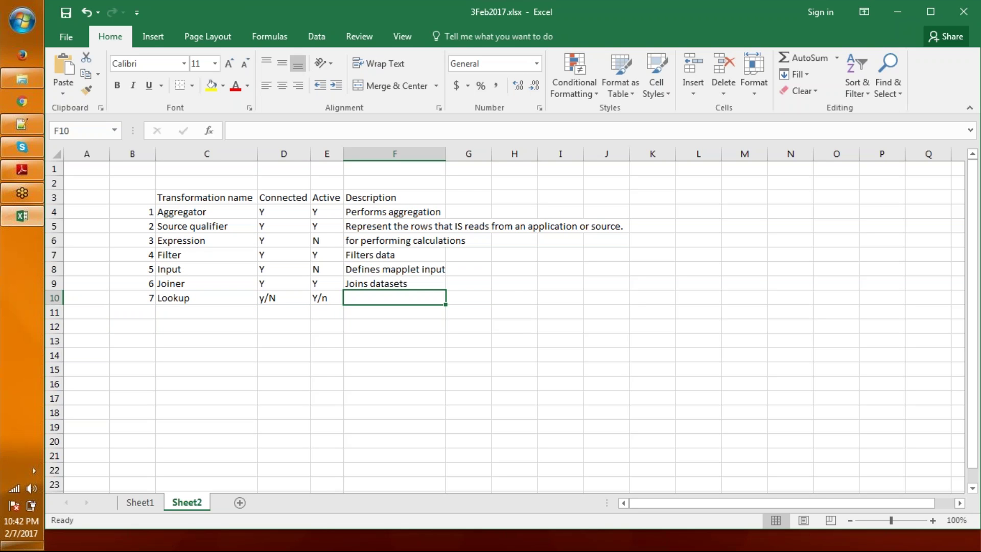
type("To l")
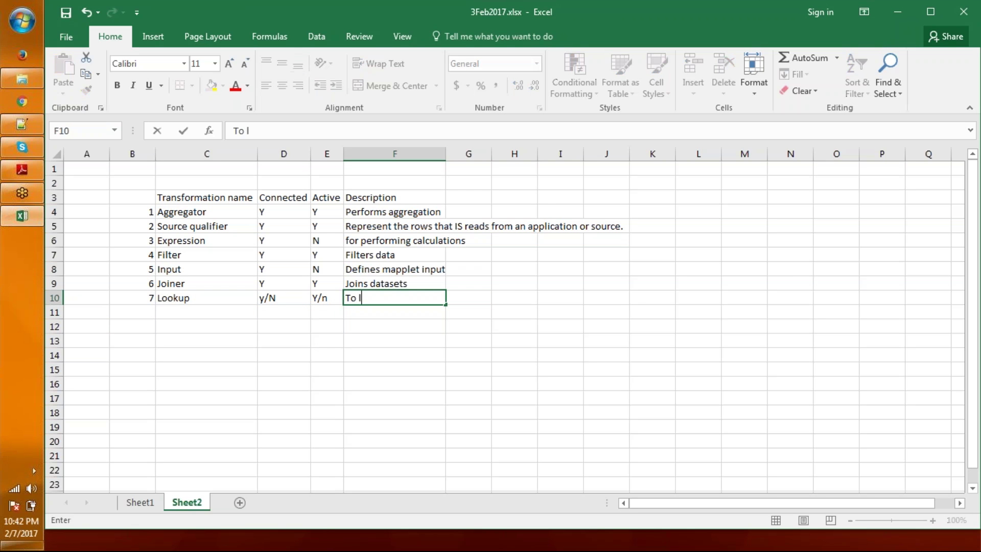
type("ookup val")
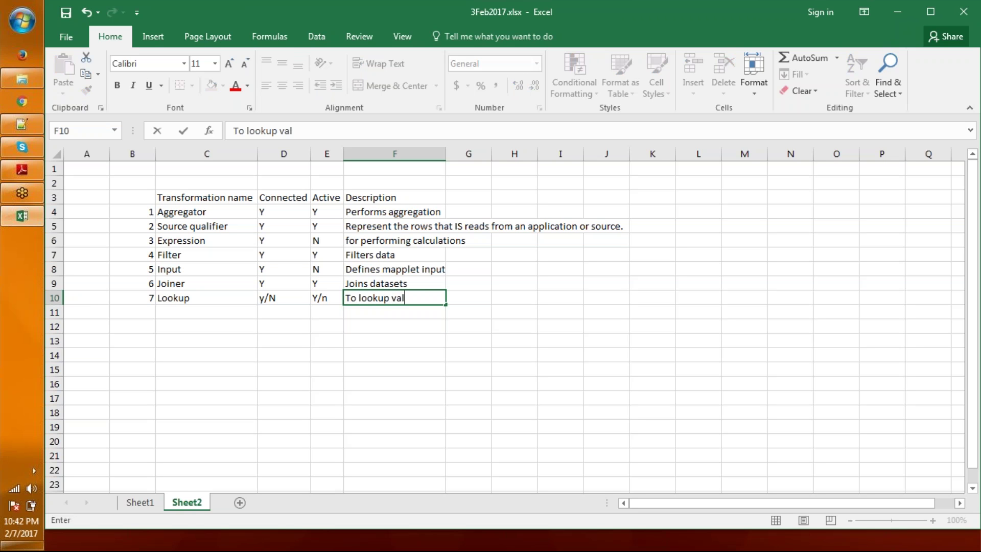
type("ues ,")
type("and retur")
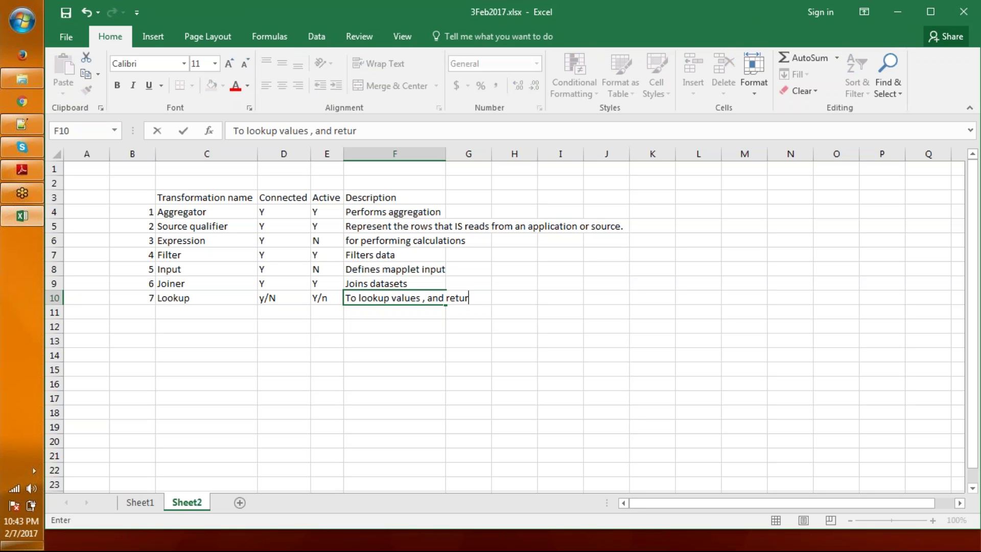
type("n on match")
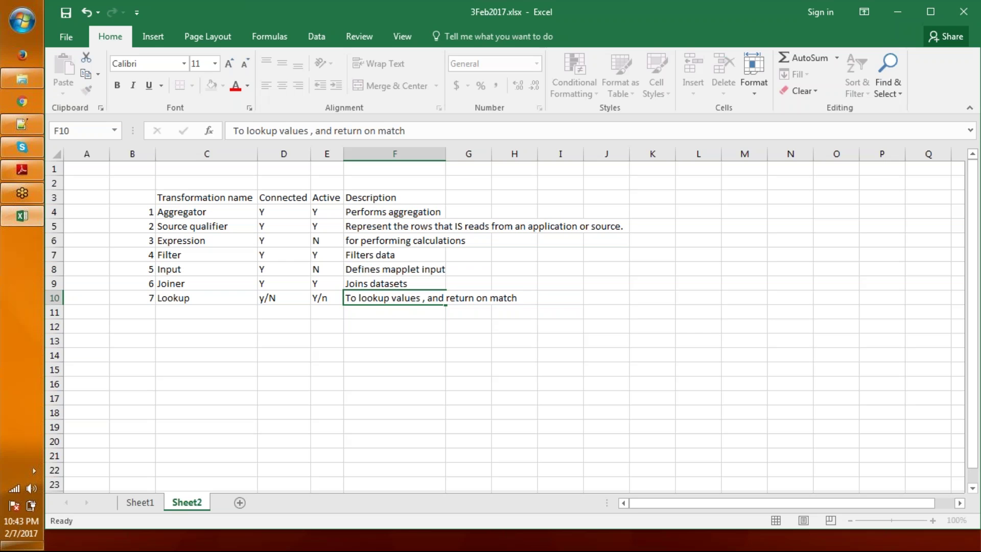
left_click(445, 298)
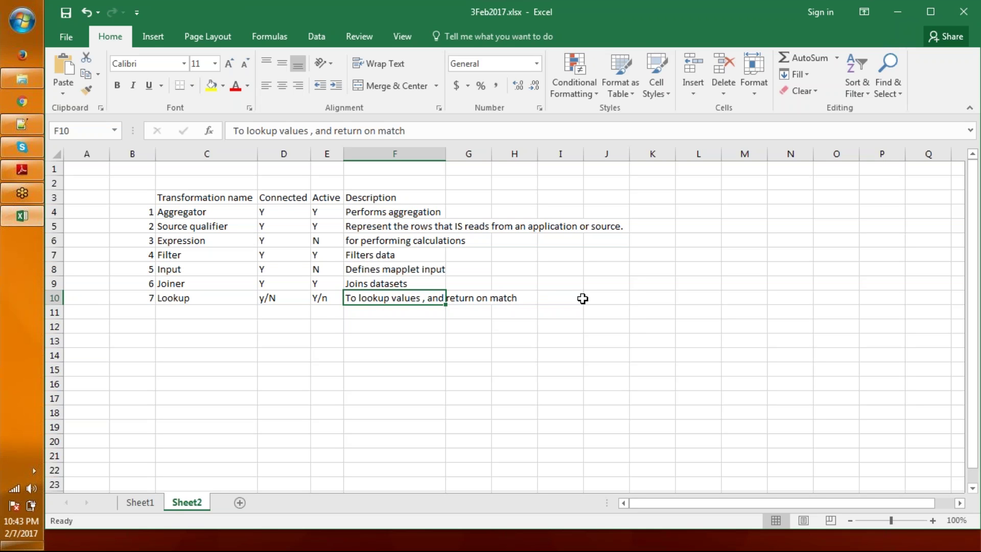
left_click(607, 299)
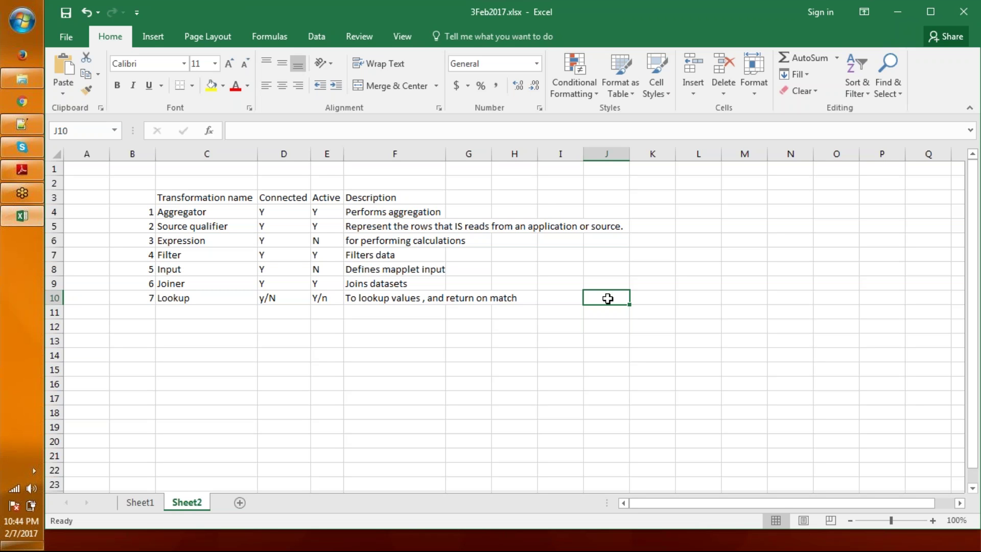
Step: Number the eighth list row 8 in B11 and enter Normalizer as its transformation name in C11
left_click(148, 309)
type("8")
key("Tab")
type("Na")
key("BackSpace")
type("ormalizer")
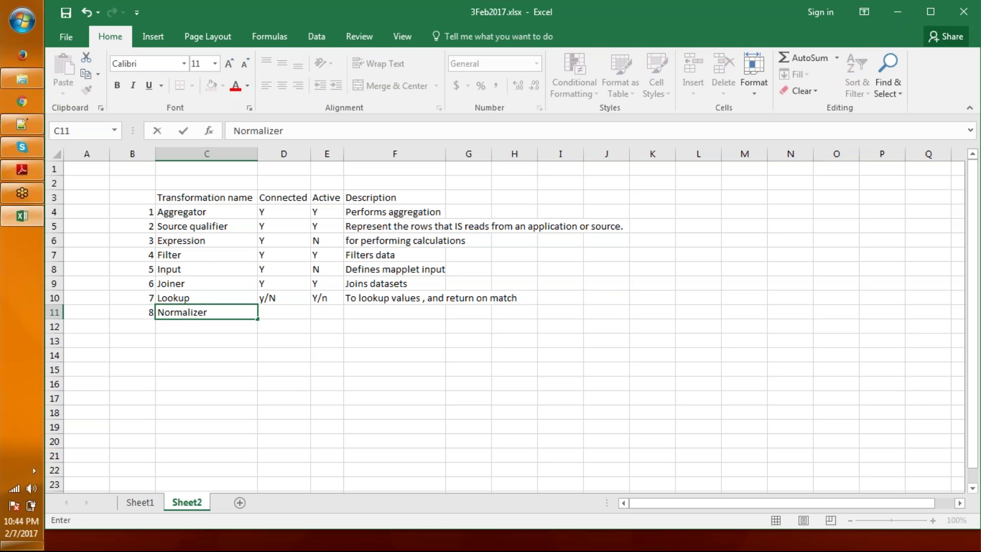
key("Tab")
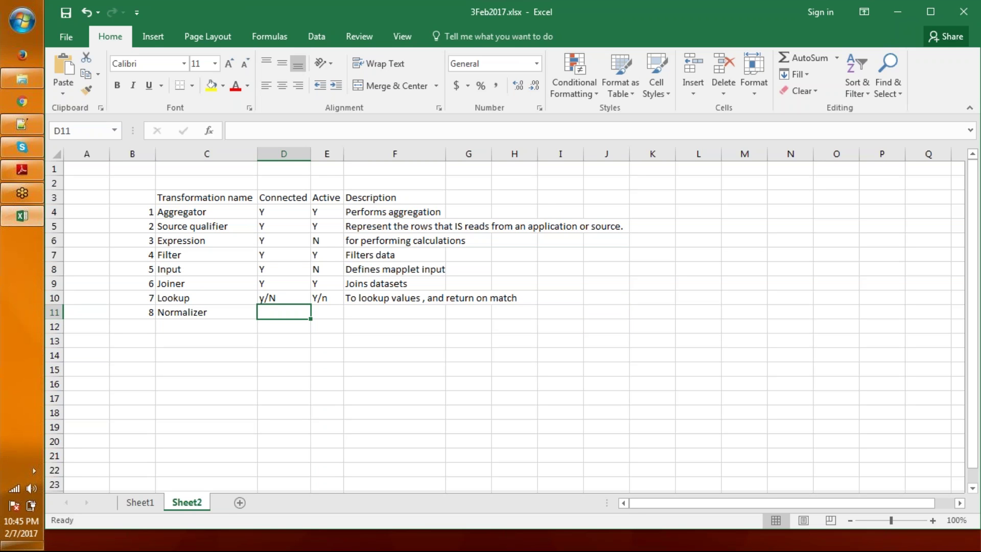
Step: Complete the Normalizer row in D11:F11 with Y for connected, Y for active and "Normalize cobol source data ," as the description
type("Y")
key("Tab")
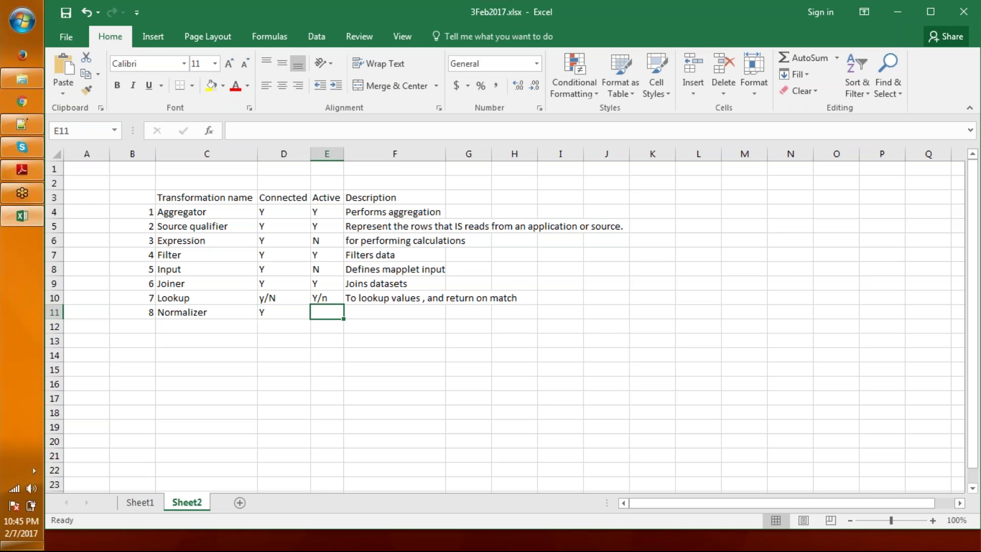
type("Y")
key("Tab")
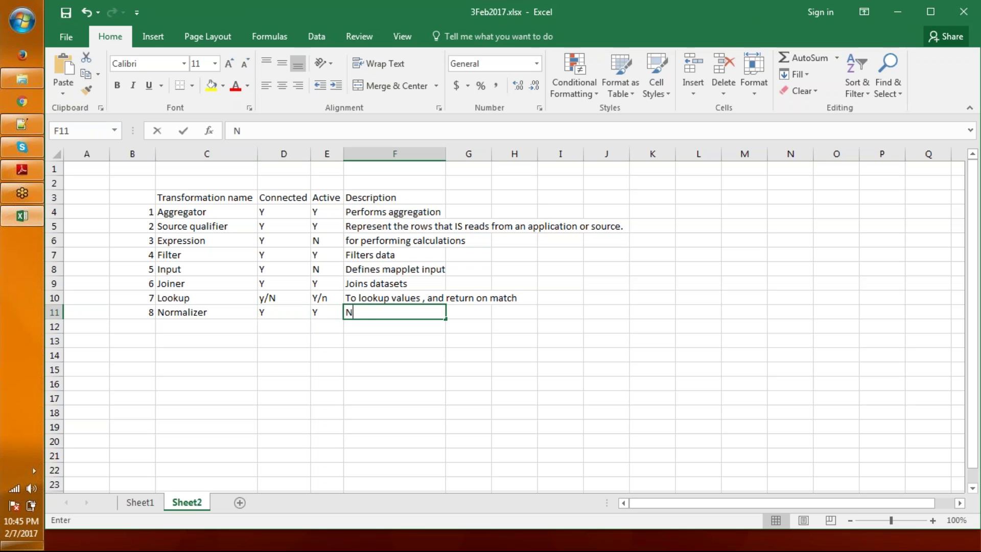
type("Norma")
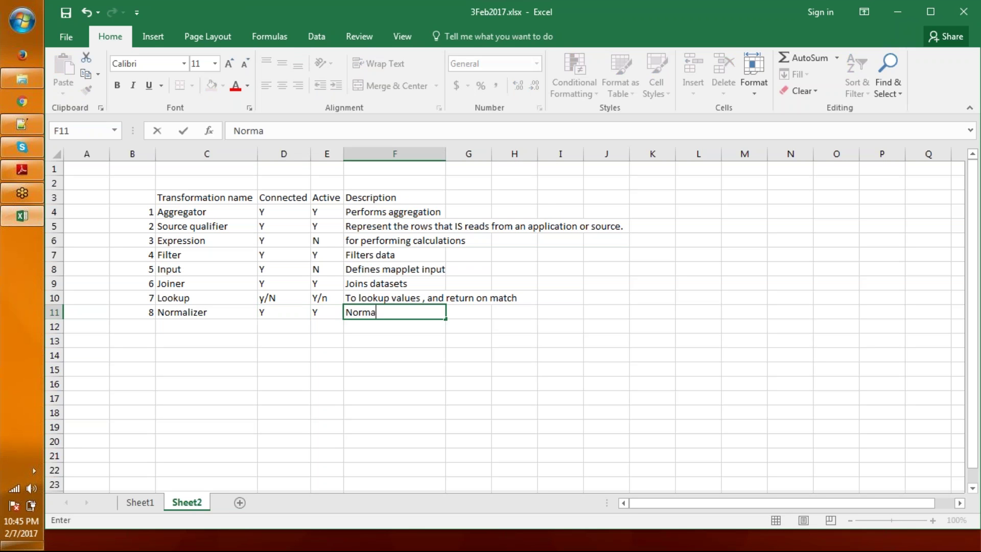
type("lize cobol source d")
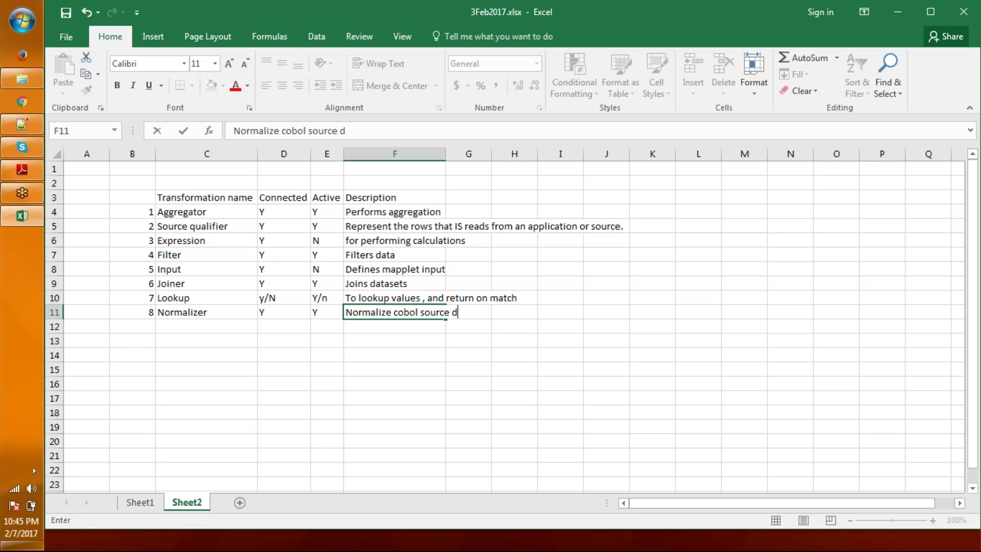
type("ata ,")
Step: Start a sample table below the list with the headings Name, Marks1, Marks2 and Marks3 in D18:G18
left_click(287, 412)
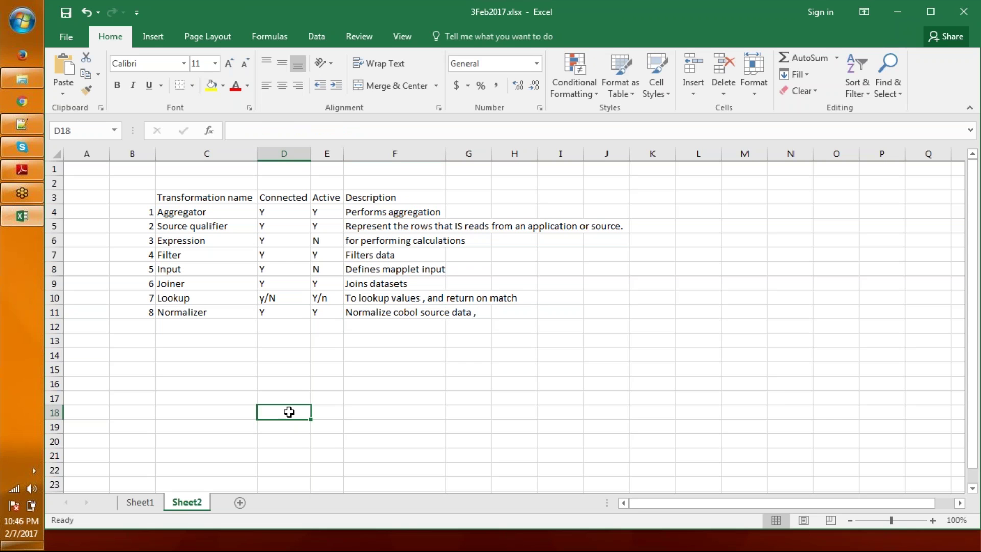
type("Name")
key("Tab")
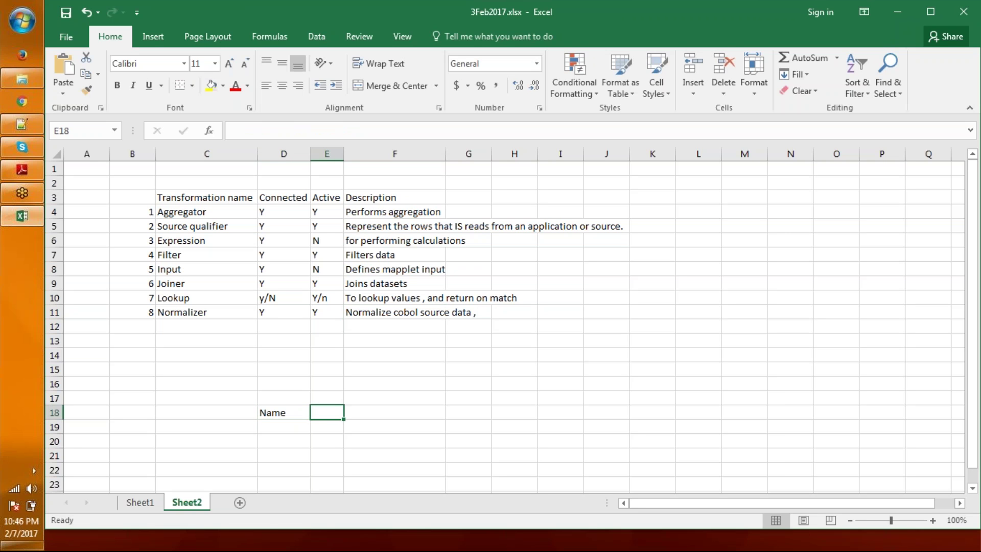
type("Mar")
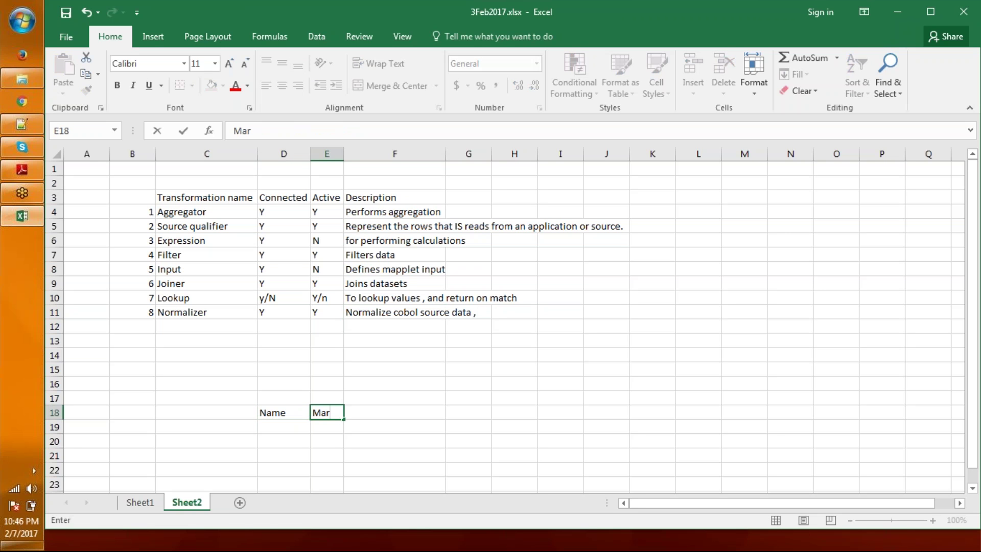
type("ks1")
key("Tab")
type("Mar")
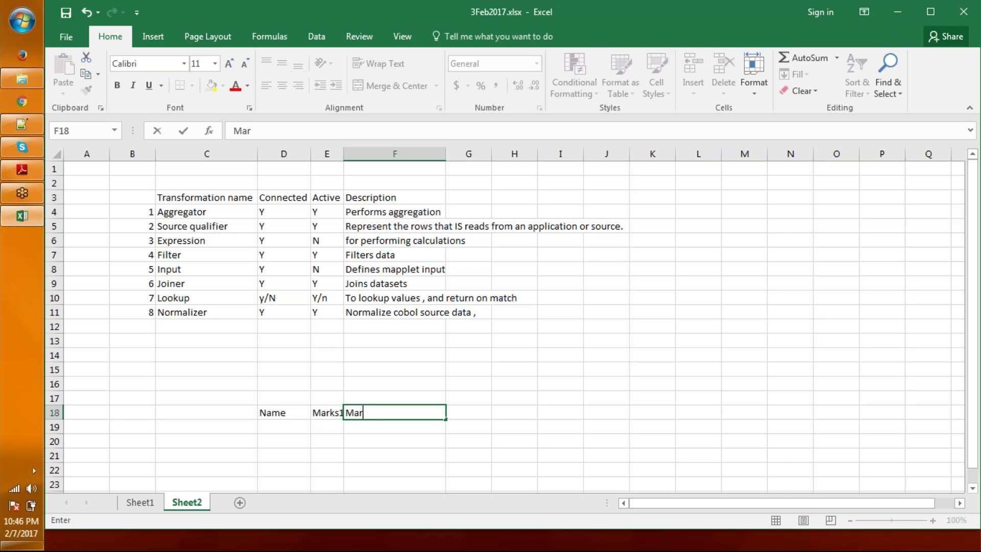
type("ks2")
key("Tab")
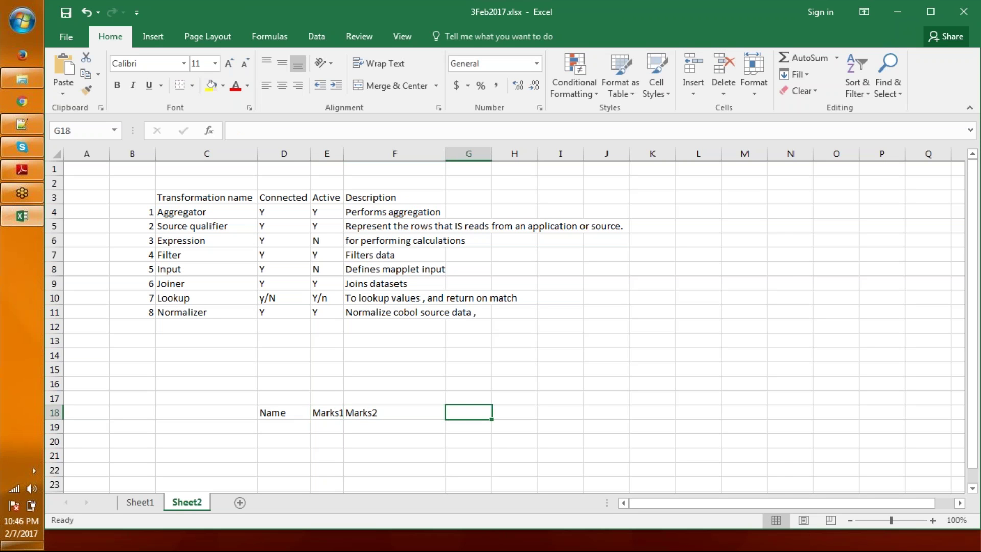
type("Marks3")
left_click(468, 455)
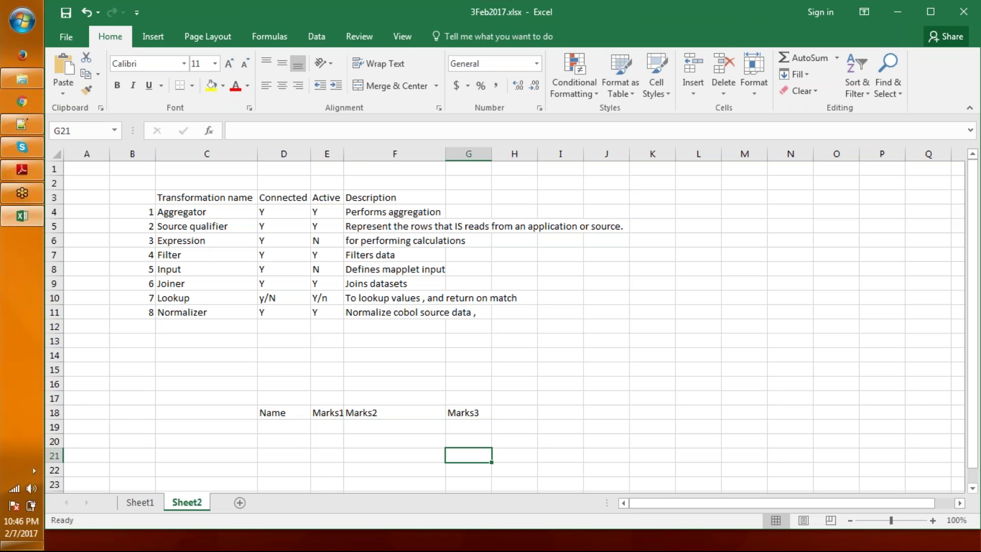
Step: Enter the labels Subject in D22 and Marks in D23 below the sample table
key("Up")
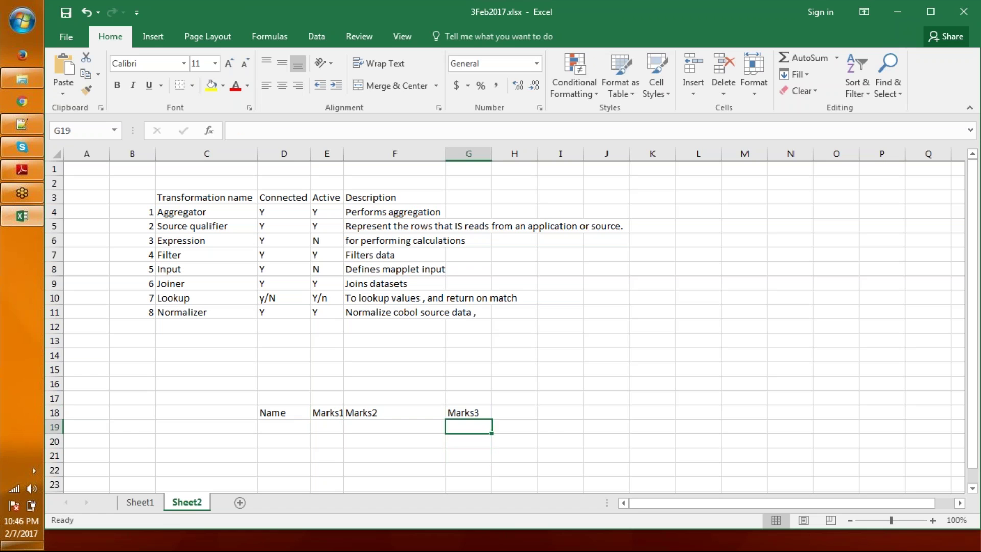
key("Left")
key("Left")
key("Left")
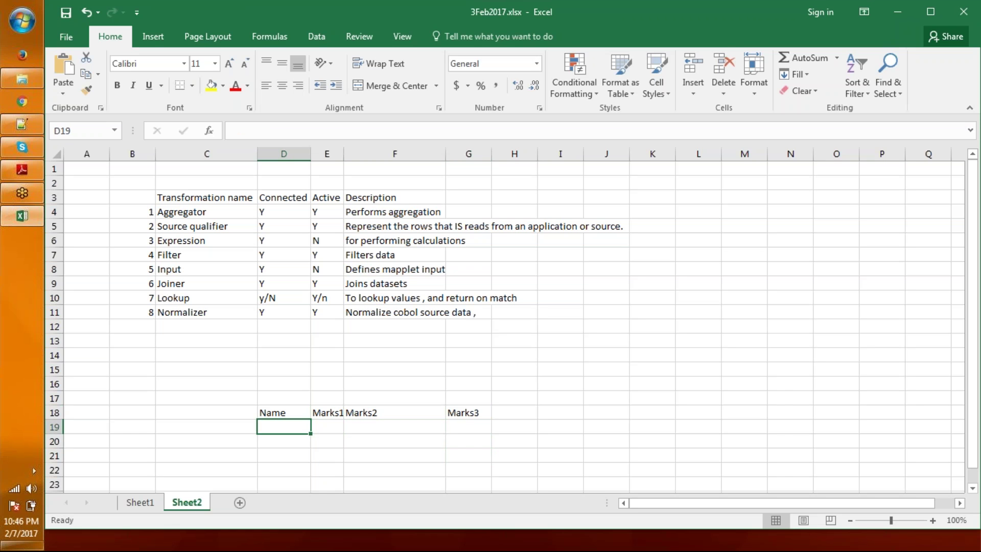
key("Down")
key("Down")
key("Down")
type("Su")
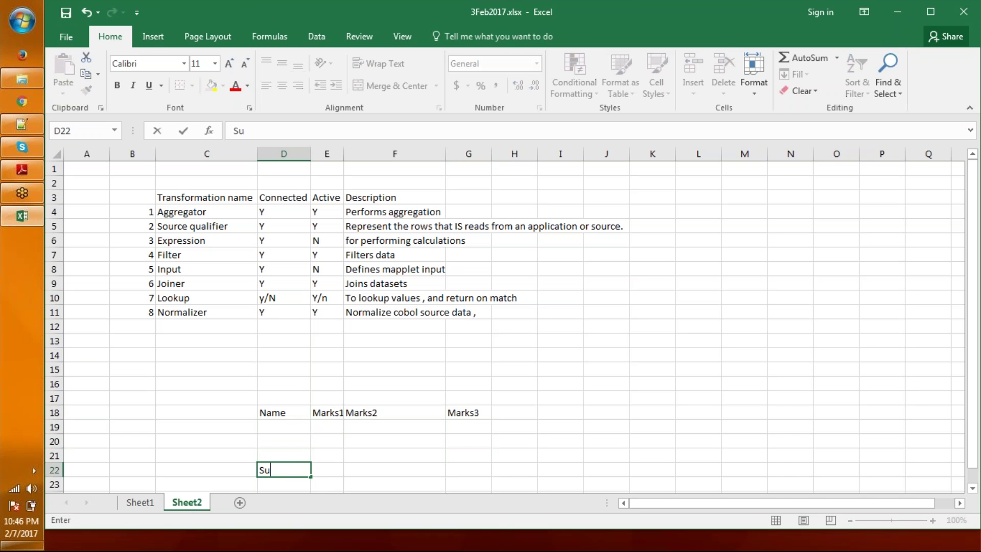
type("bject")
key("Up")
key("Down")
key("Right")
key("Down")
key("Left")
type("Mar")
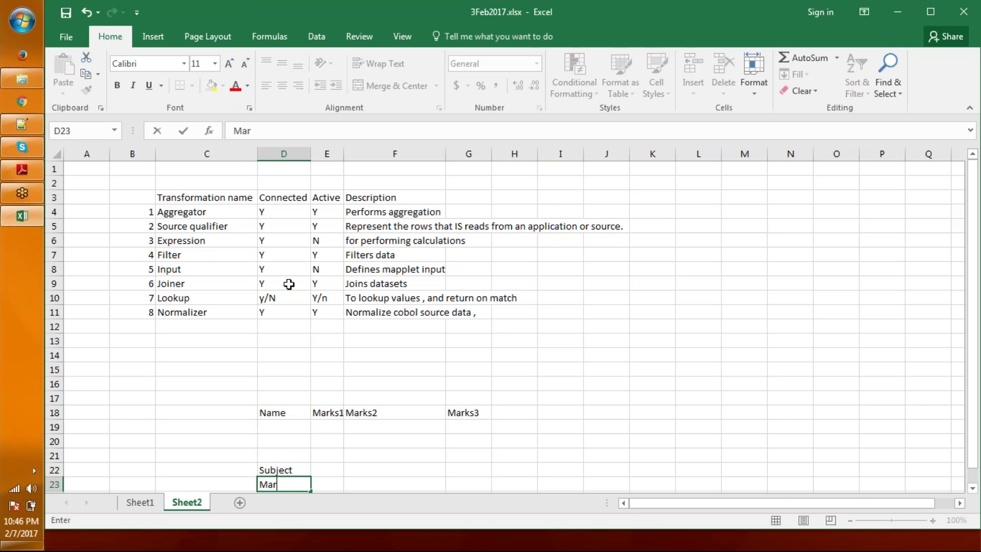
type("ks")
Step: Extend the marks heading series in row 18 with Marks4 and Marks5 in H18:I18
left_click_drag(325, 411, 604, 412)
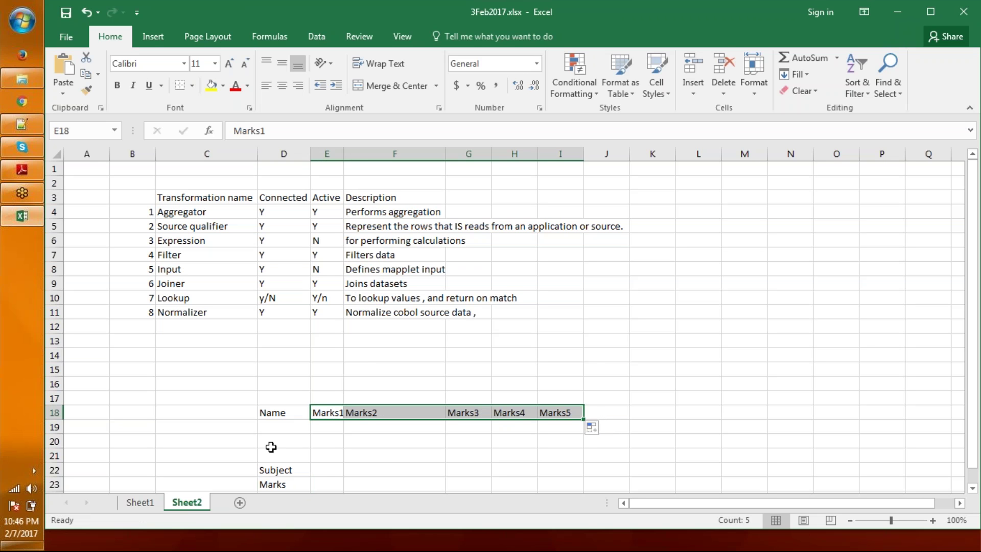
left_click(294, 478)
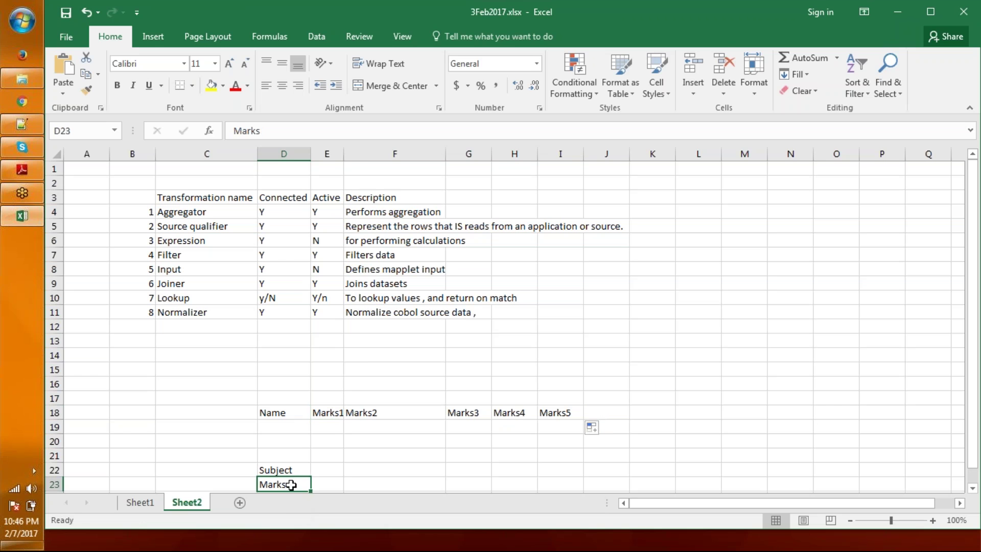
left_click(342, 470)
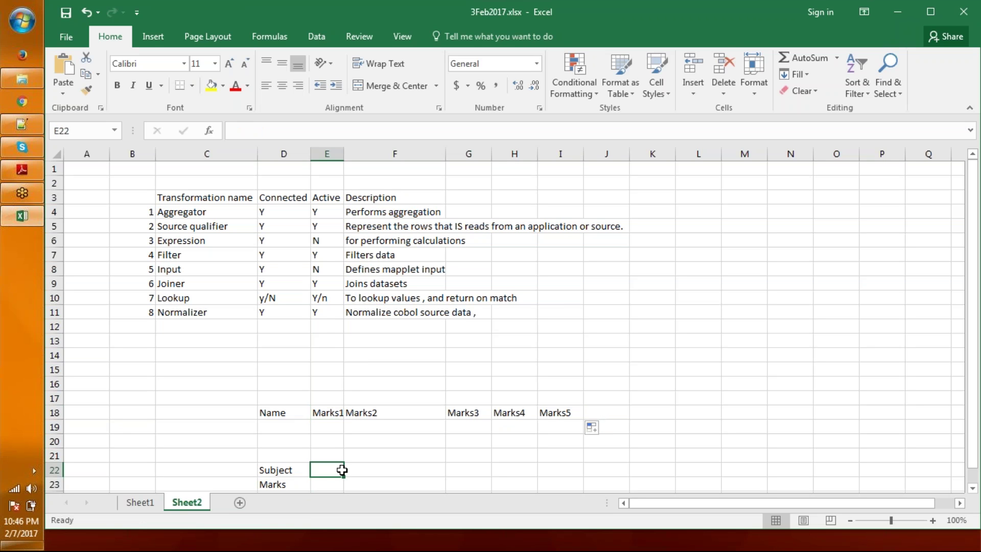
Step: Enter the student's name in D19 under the Name heading
left_click(277, 426)
type("Mir")
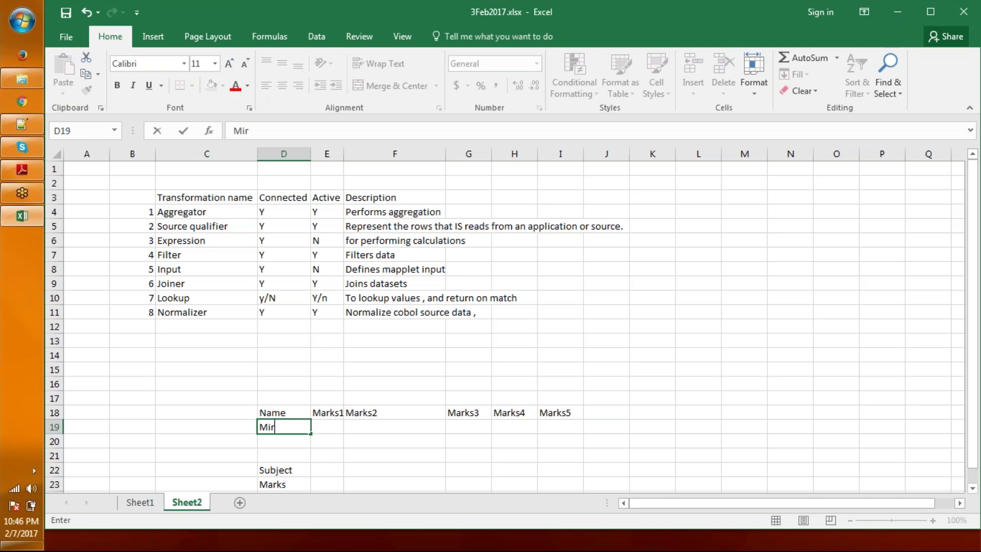
type("za")
key("Tab")
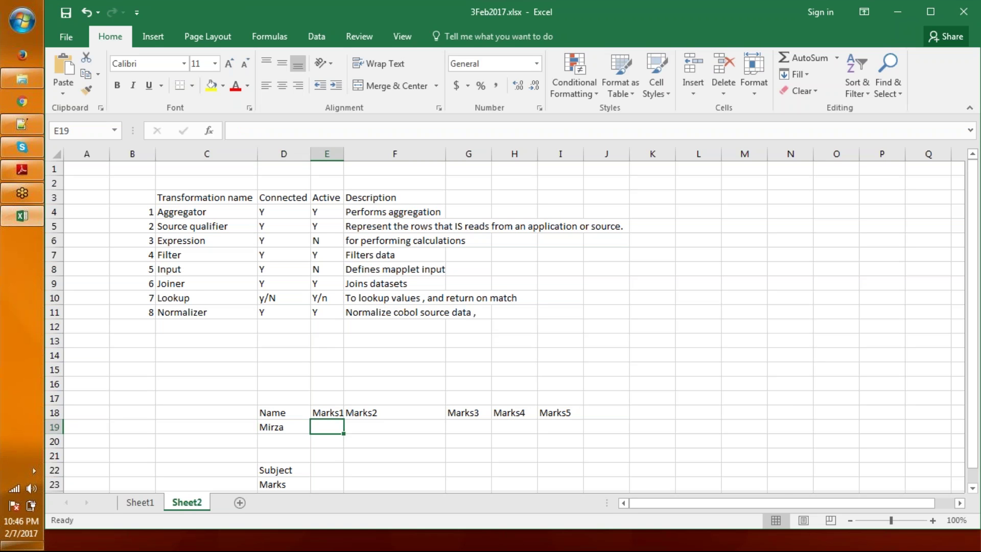
Step: Enter the student's marks 10, 9, 8 and 4 in E19, F19, H19 and I19, leaving Marks3 empty
type("10")
key("Tab")
type("9")
key("Tab")
key("Tab")
type("8")
key("Tab")
key("Tab")
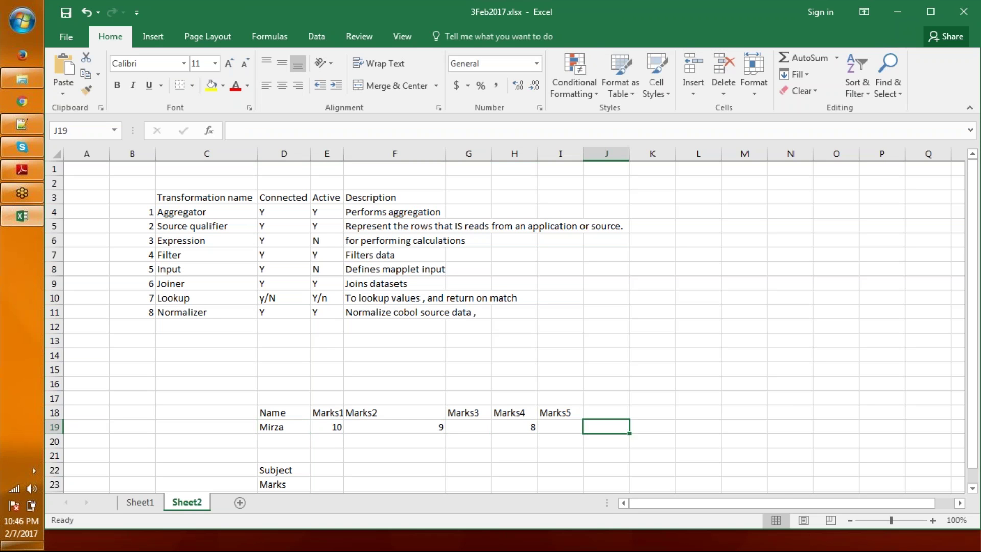
key("shift+Tab")
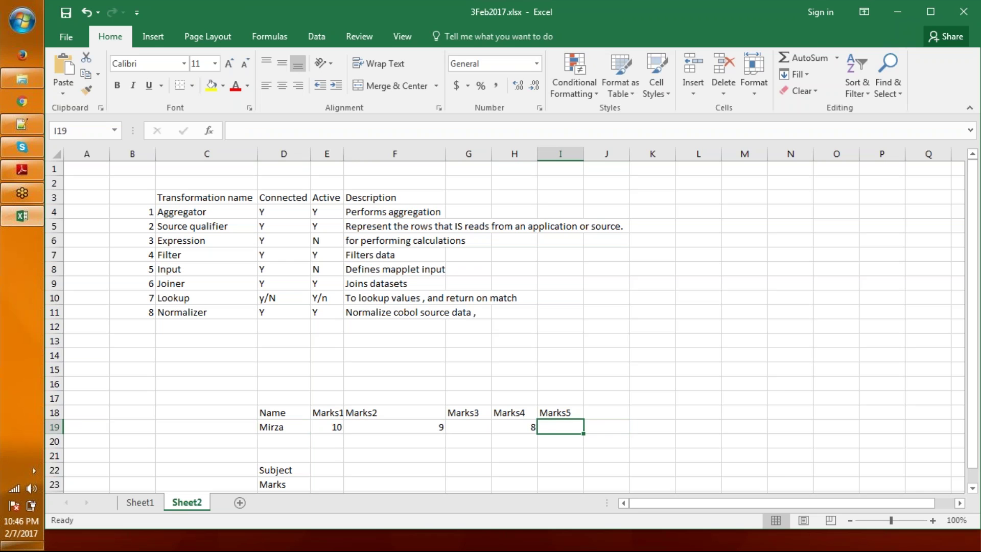
type("4")
left_click(514, 455)
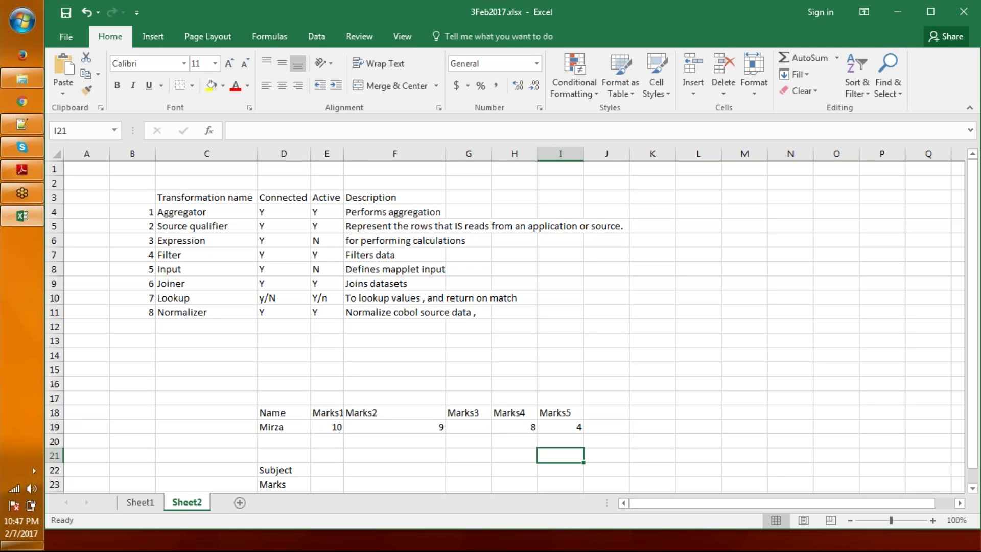
Step: Enter subject 1 in E22 and marks 10 in E23 beside the Subject and Marks labels
key("Left")
key("Left")
key("Left")
key("Down")
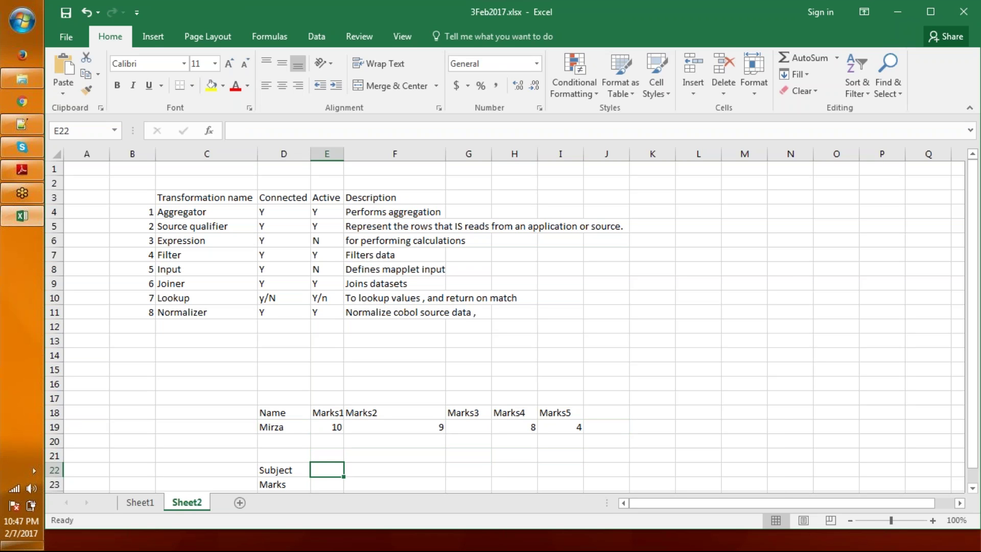
type("1")
key("Return")
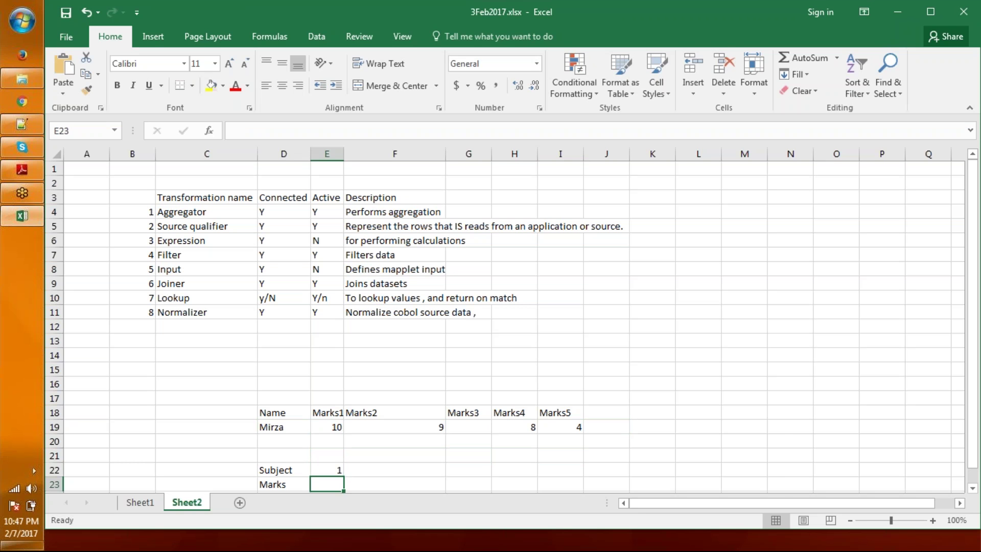
type("10")
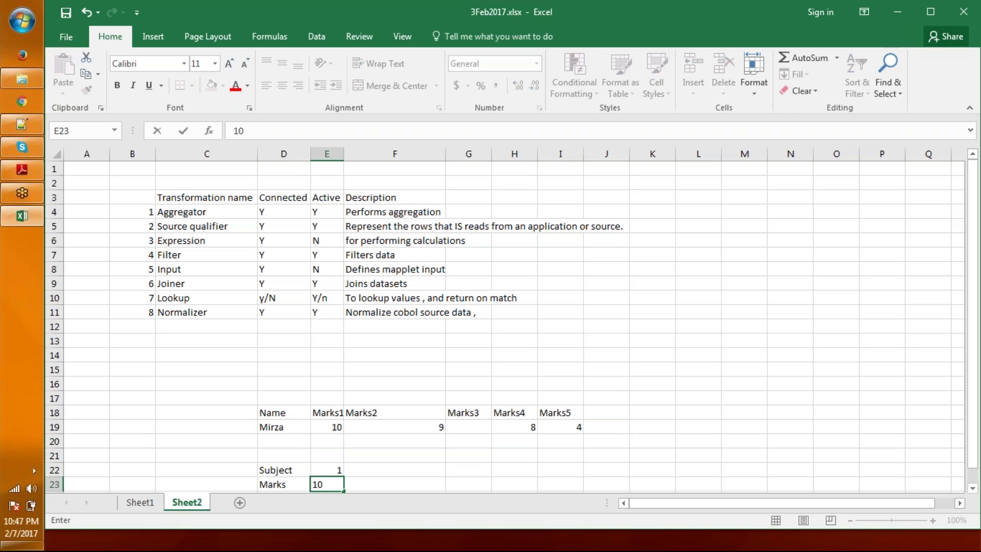
key("Up")
key("Up")
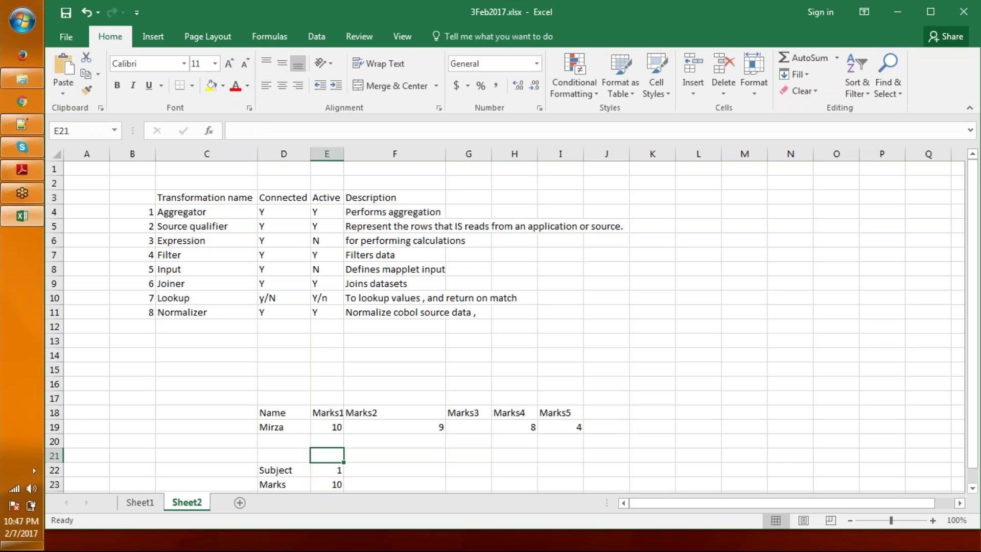
key("Left")
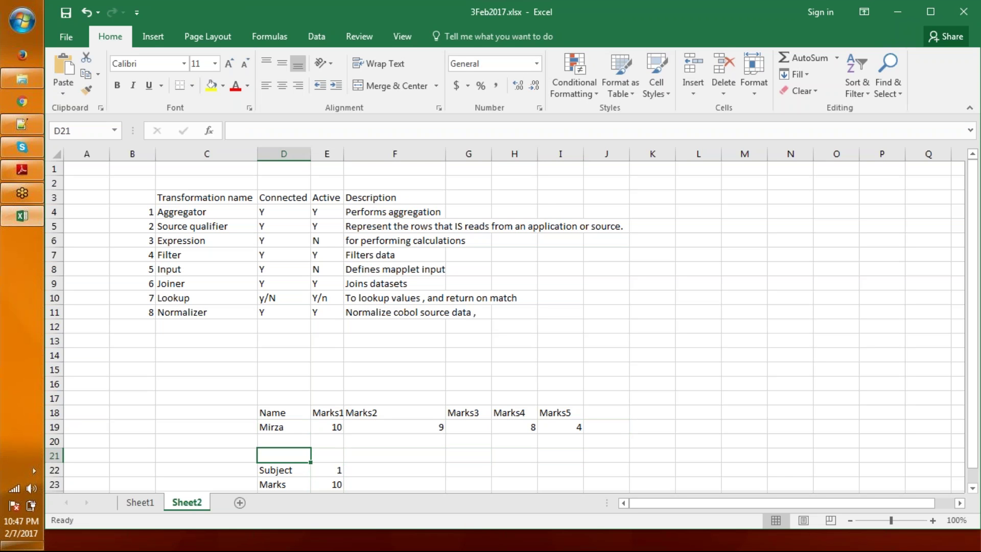
Step: Delete the whole sample marks table and the Subject and Marks entries below the transformation list, from C16 across to column K
left_click(225, 389)
left_click_drag(225, 389, 671, 256)
scroll(671, 256, "up", 6)
key("Delete")
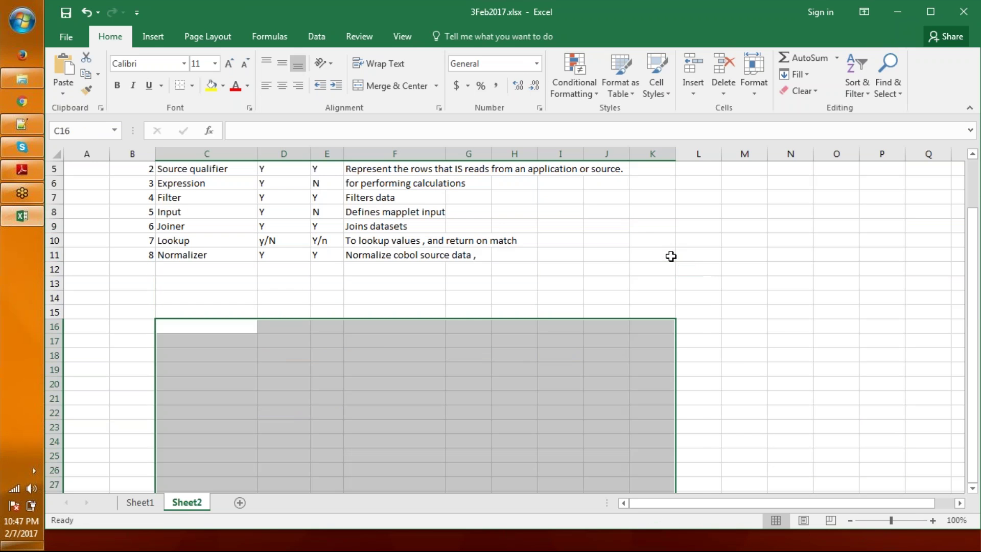
left_click(527, 266)
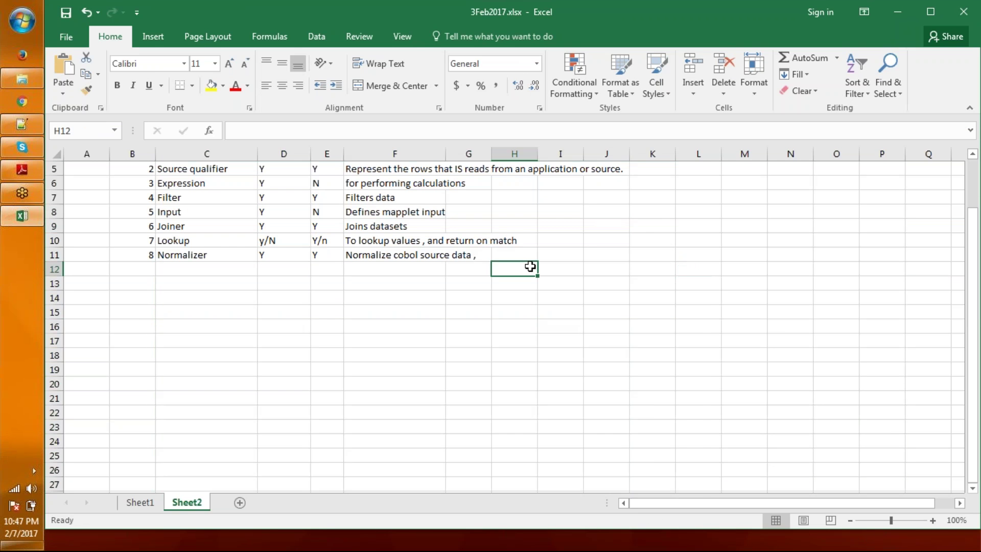
left_click(185, 269)
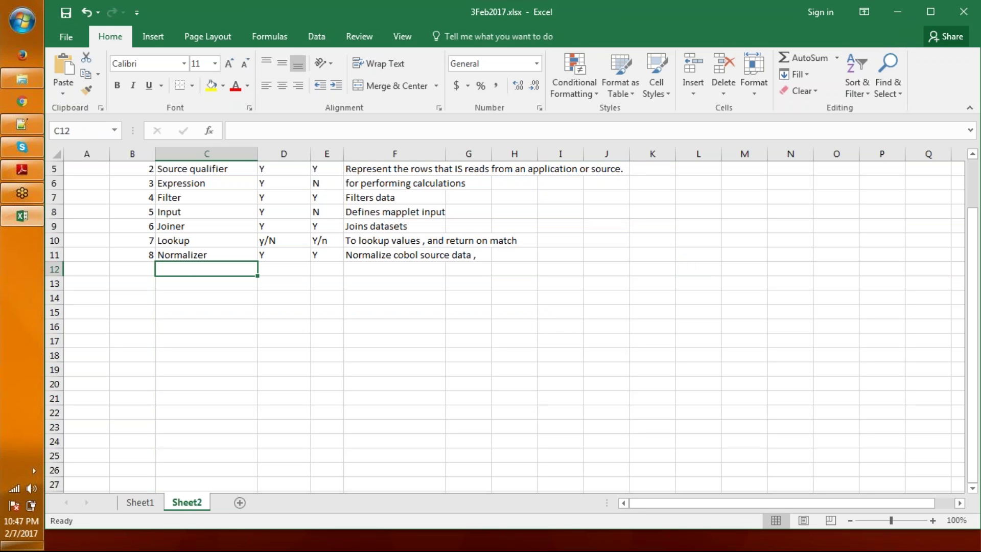
left_click(171, 212)
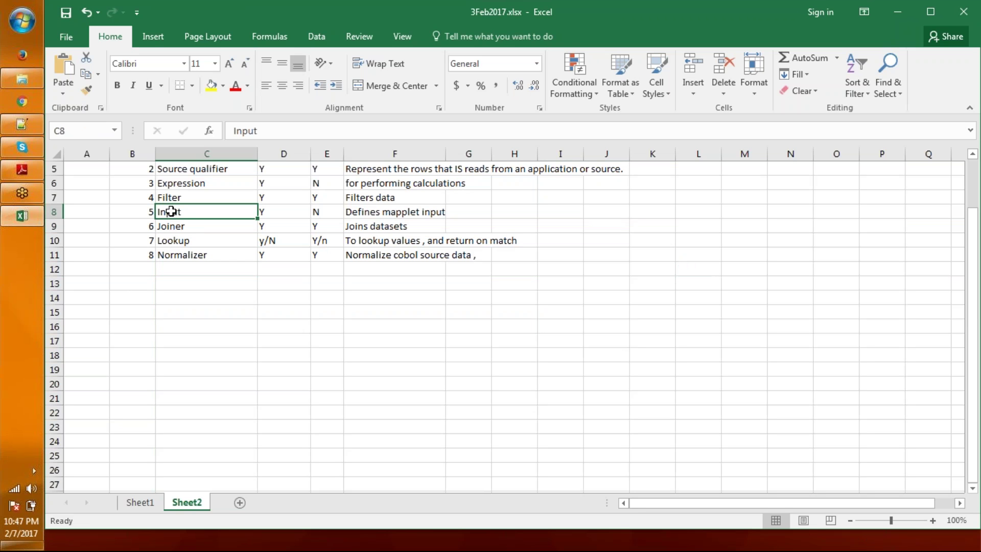
scroll(274, 236, "up", 2)
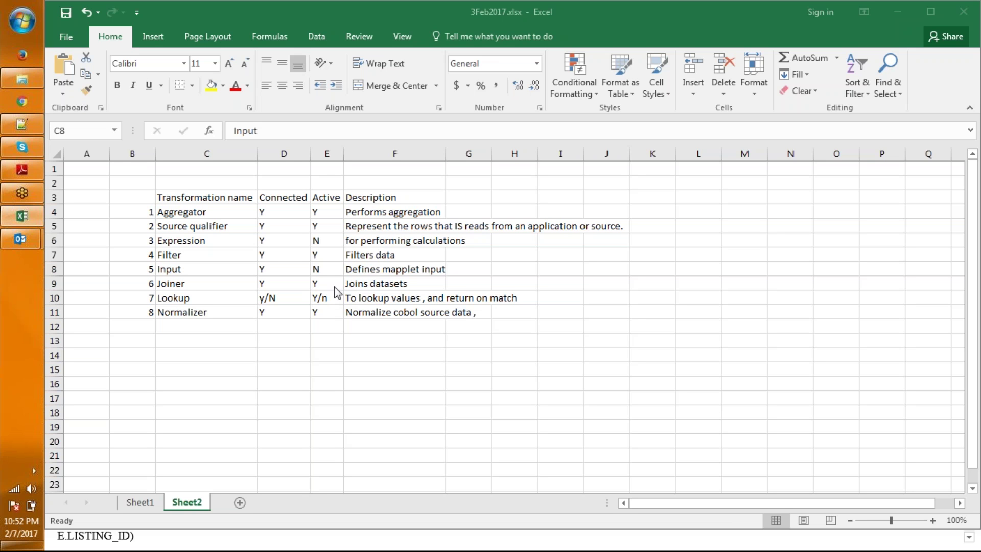
Step: Add Rank as transformation number 9 in row 12, directly below Normalizer
key("alt+Tab")
left_click(206, 327)
type("Rank")
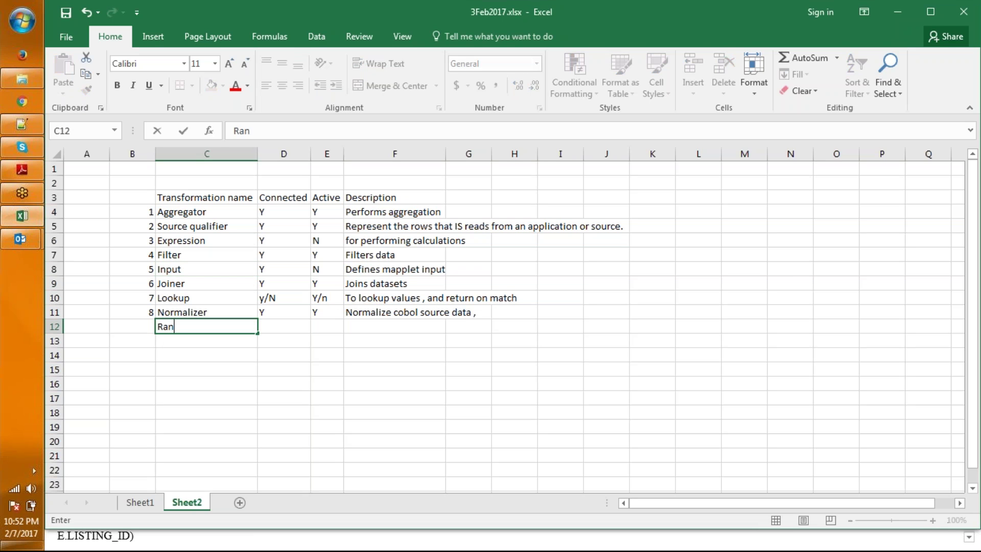
left_click(131, 327)
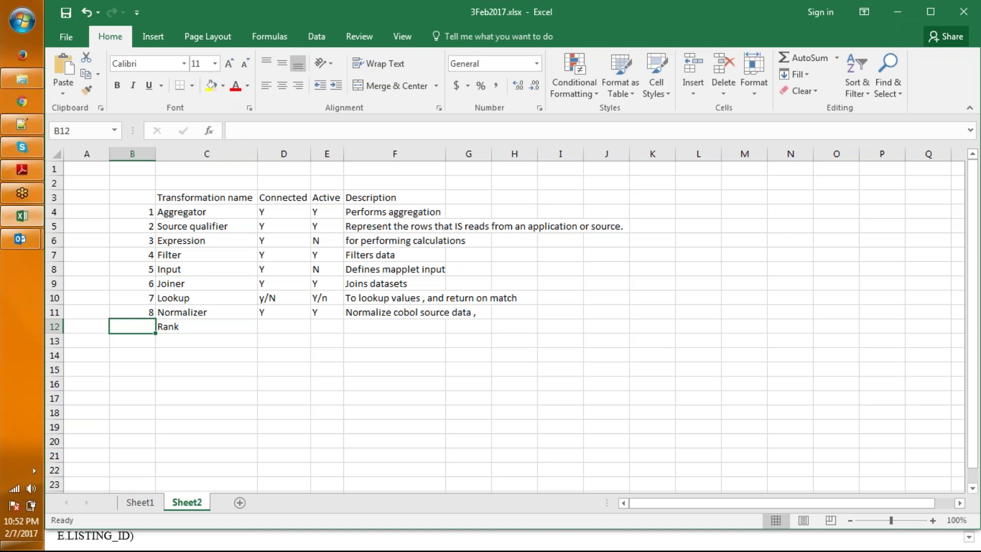
type("9")
key("Tab")
key("Tab")
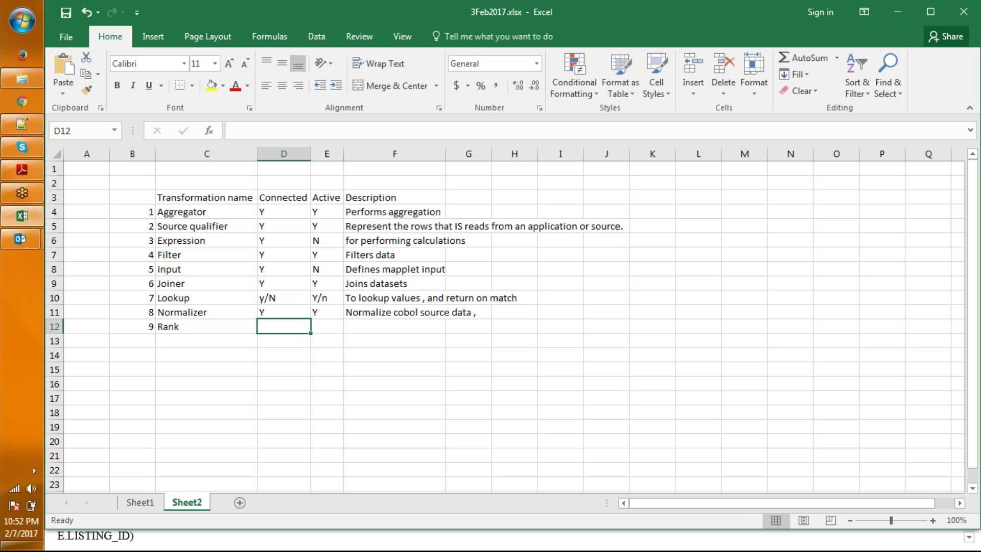
Step: Mark Rank as Y for connected and Y for active, with the description "Limits The Records based on rank"
type("Y")
key("Tab")
type("Y")
key("Tab")
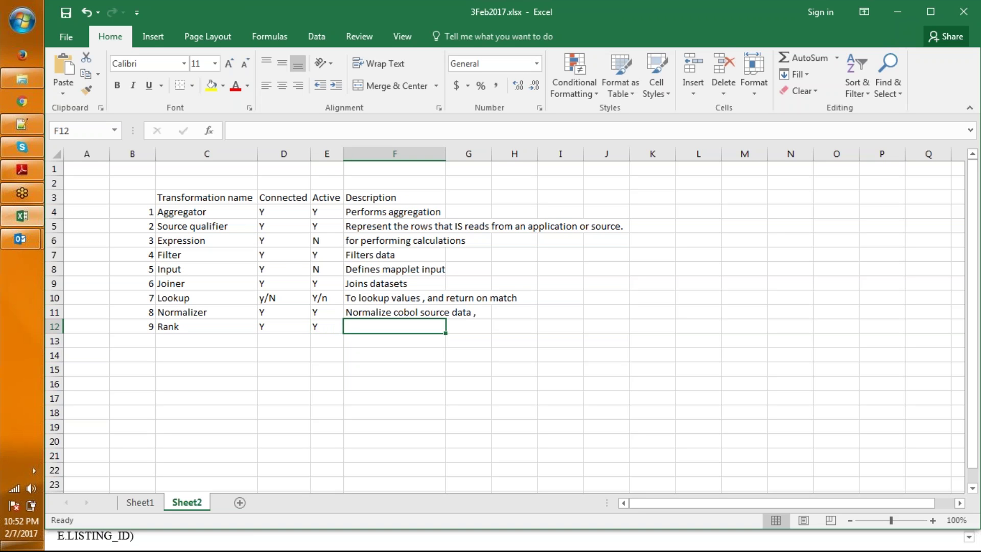
type("Limits The Records based on rank")
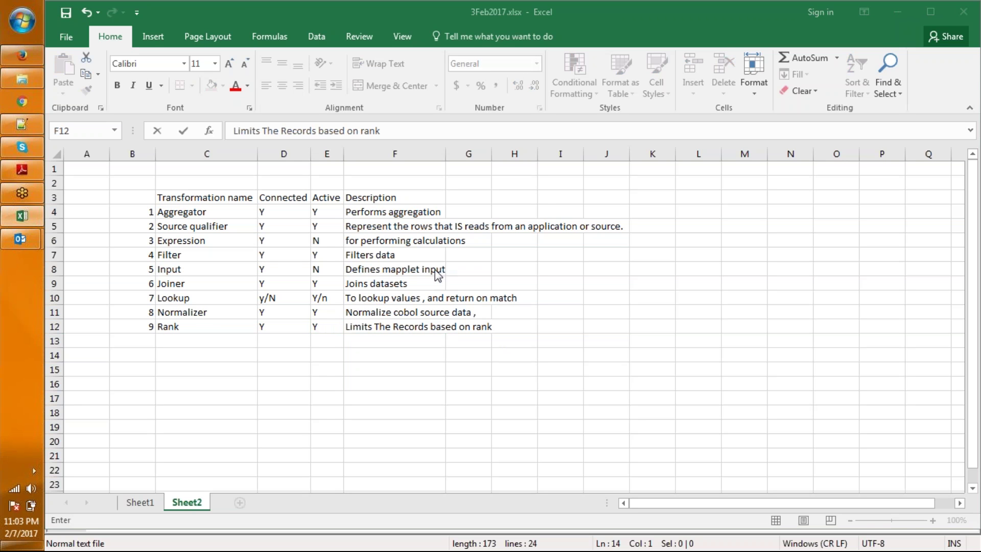
Step: Add Router in C13 below Rank and mark it Y for connected and Y for active
left_click(204, 337)
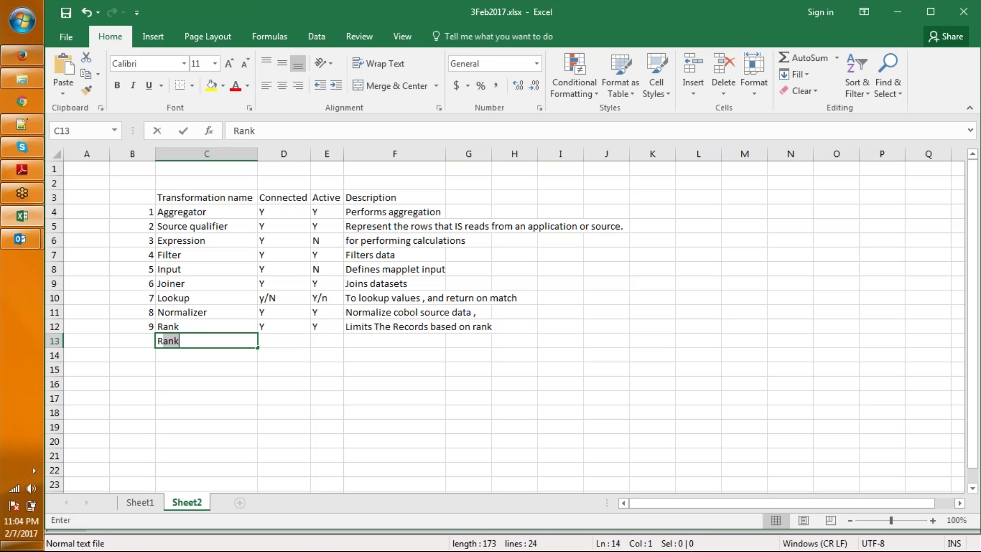
type("Router")
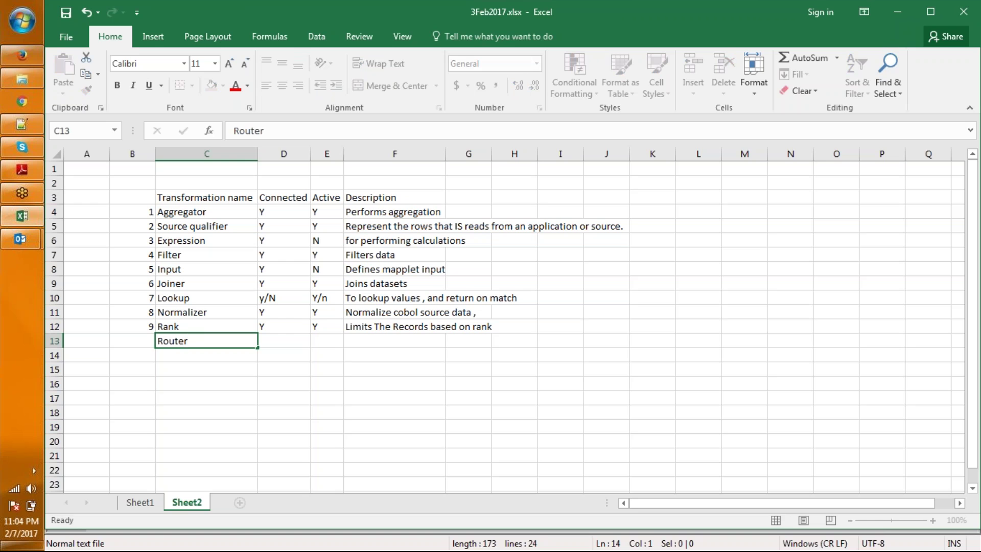
key("Tab")
type("Y")
key("Tab")
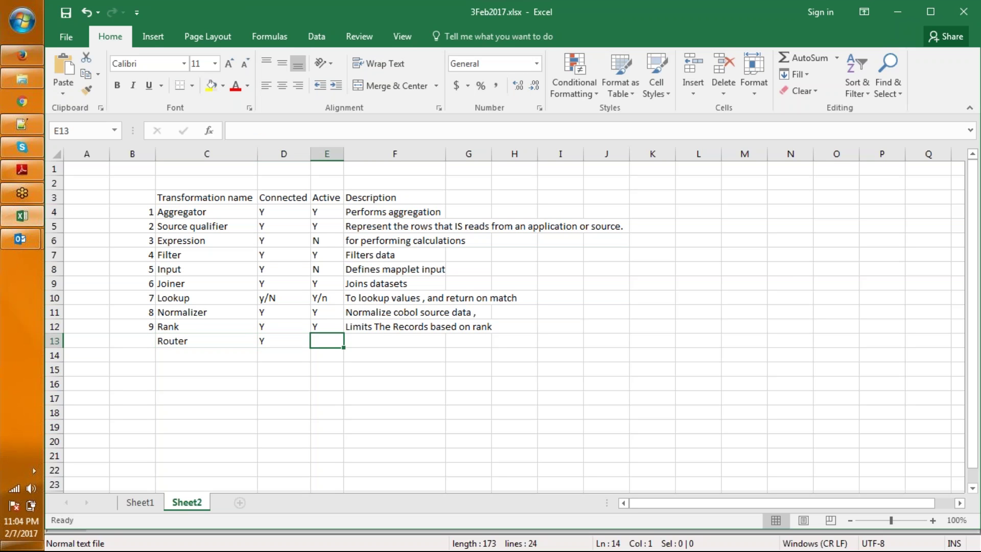
type("Y")
key("Tab")
key("Tab")
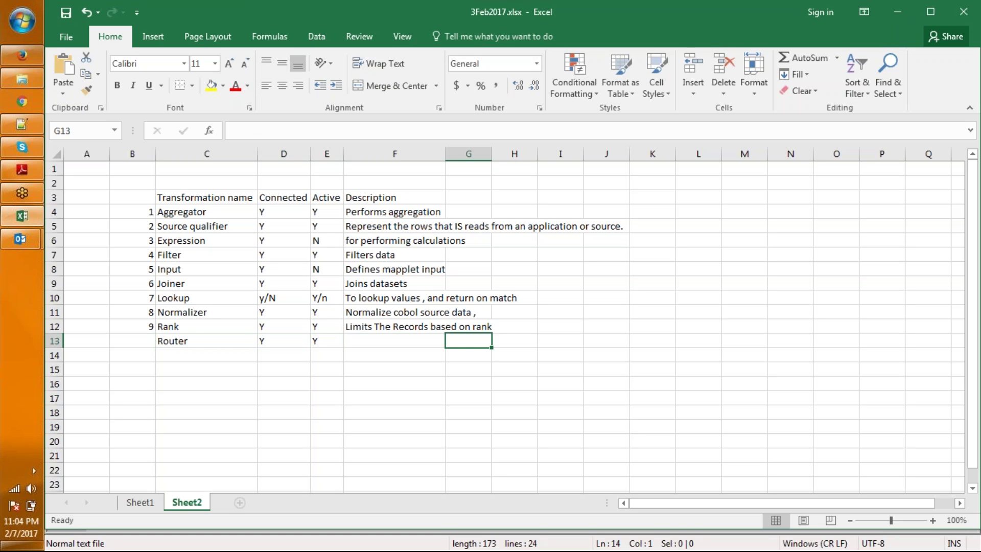
Step: Describe Router as "Routes the data based on Groups" in F13 and number its row 10
key("Left")
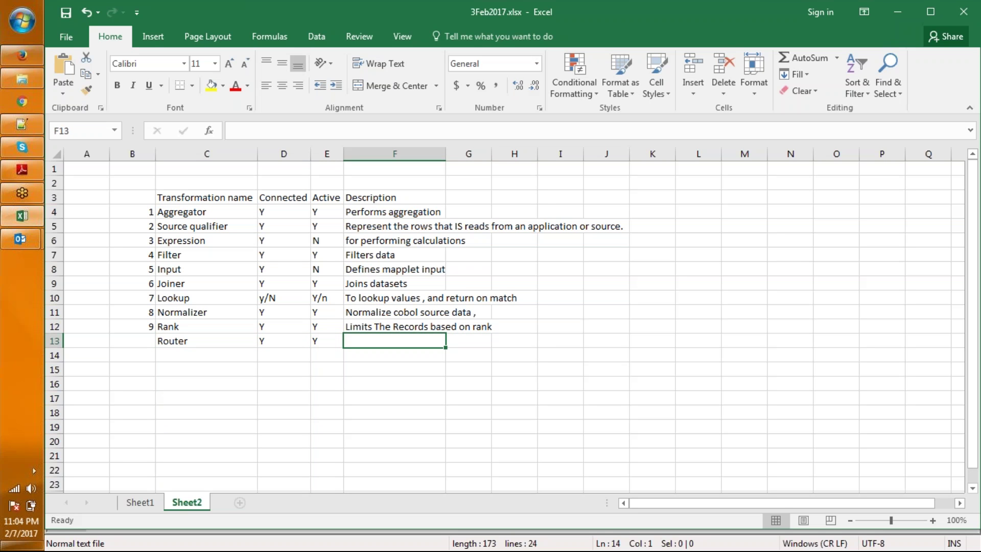
type("Ro")
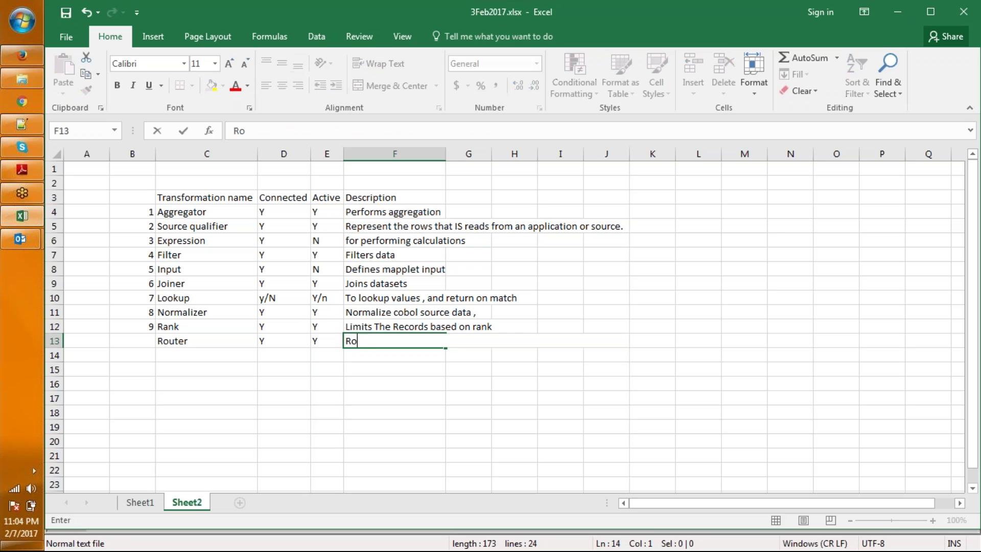
type("utes the data ")
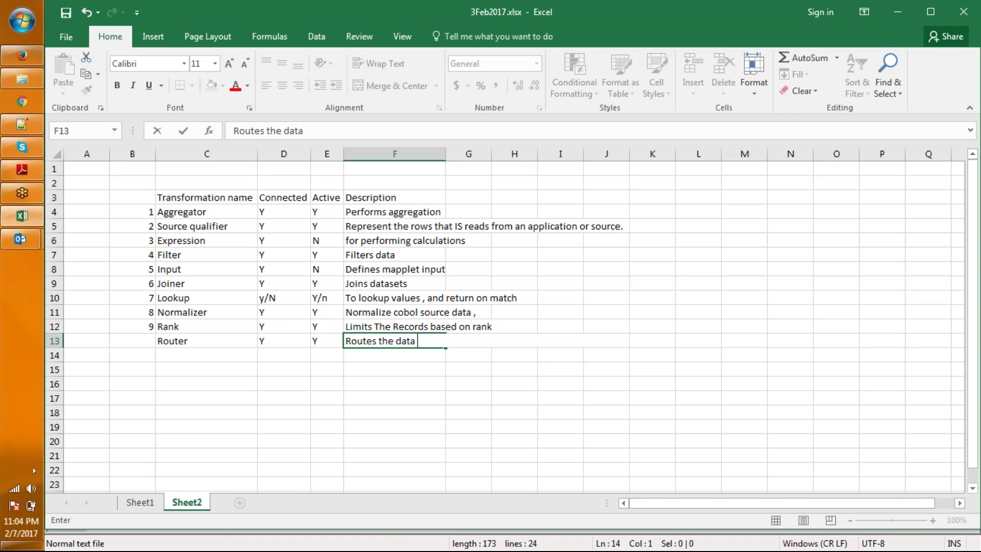
type("based on")
type("Groups")
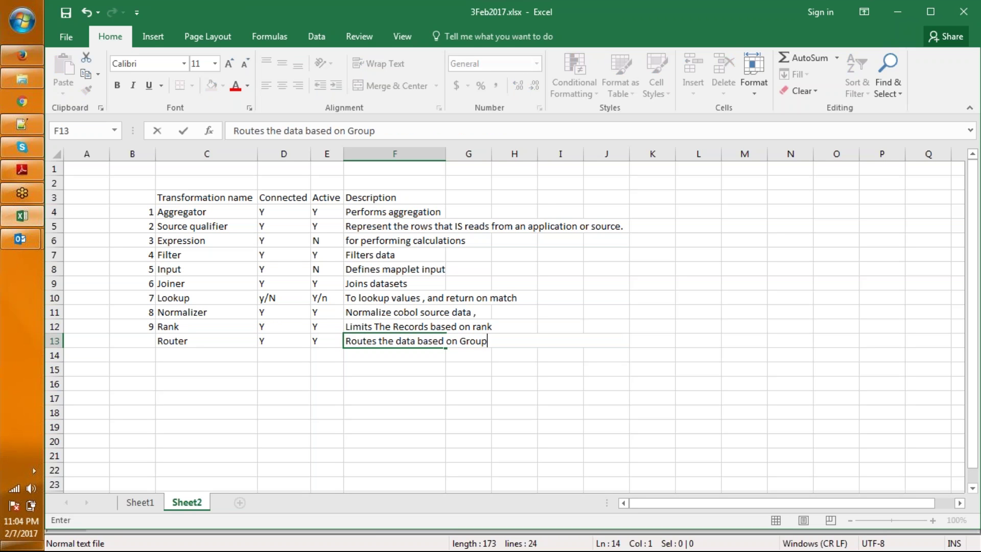
left_click(146, 344)
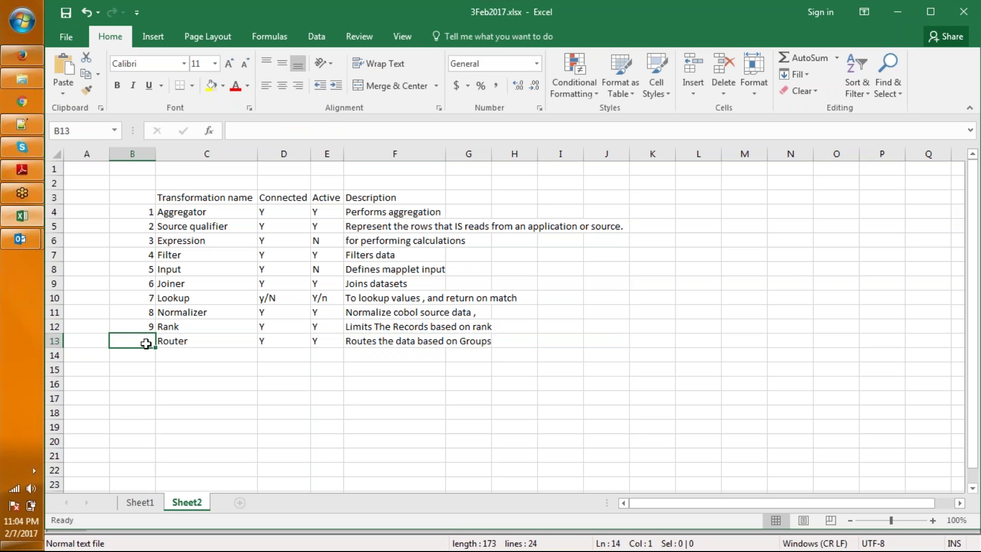
type("10")
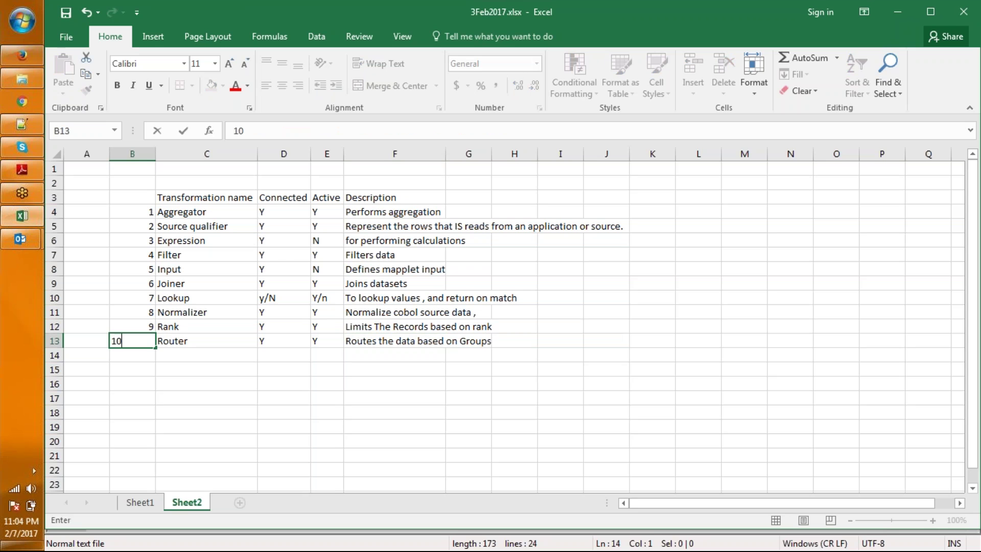
key("Return")
Step: Add "Sequence generator" as transformation number 11 in row 14 and mark it Y for connected
type("11")
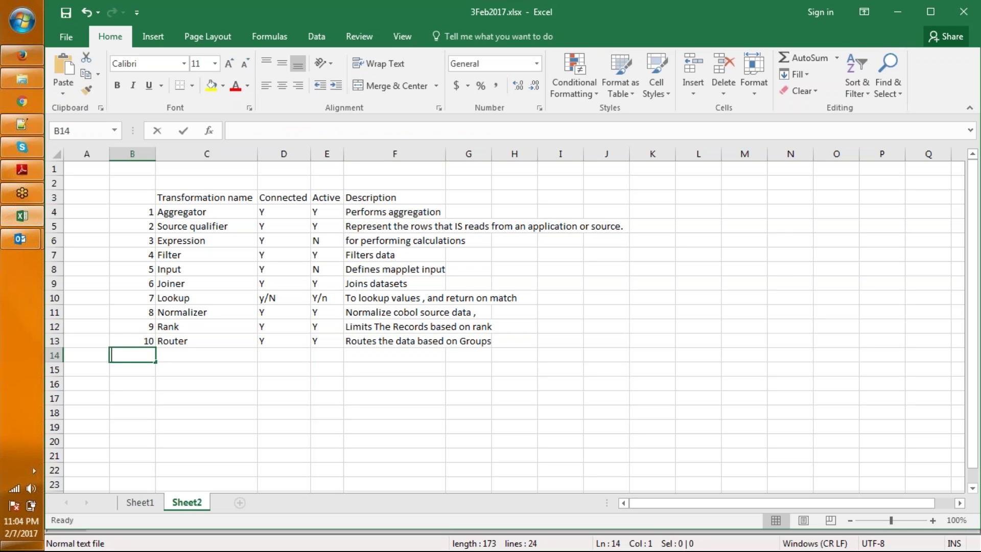
key("Tab")
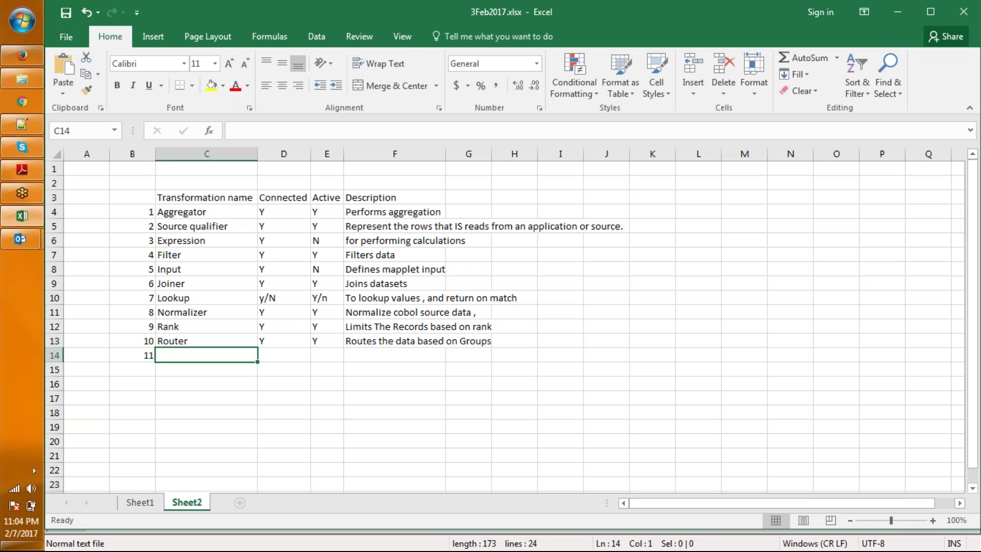
type("Seq")
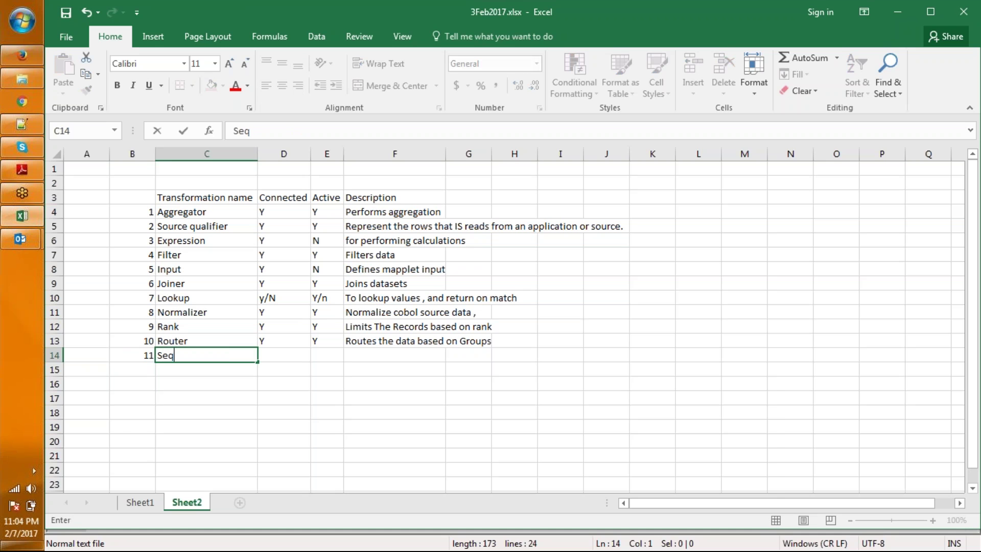
type("uence generat")
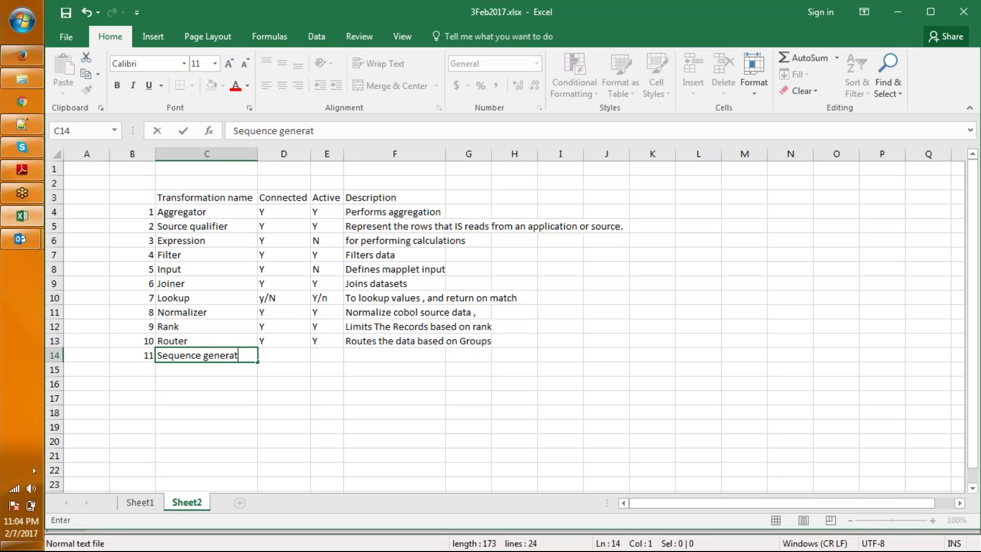
type("or")
key("Caps_Lock")
key("Tab")
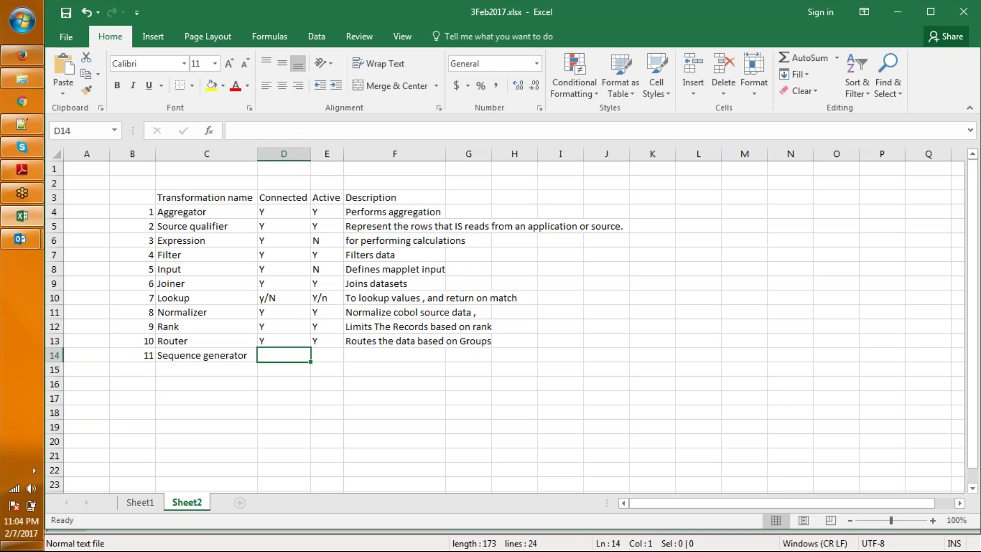
type("Y")
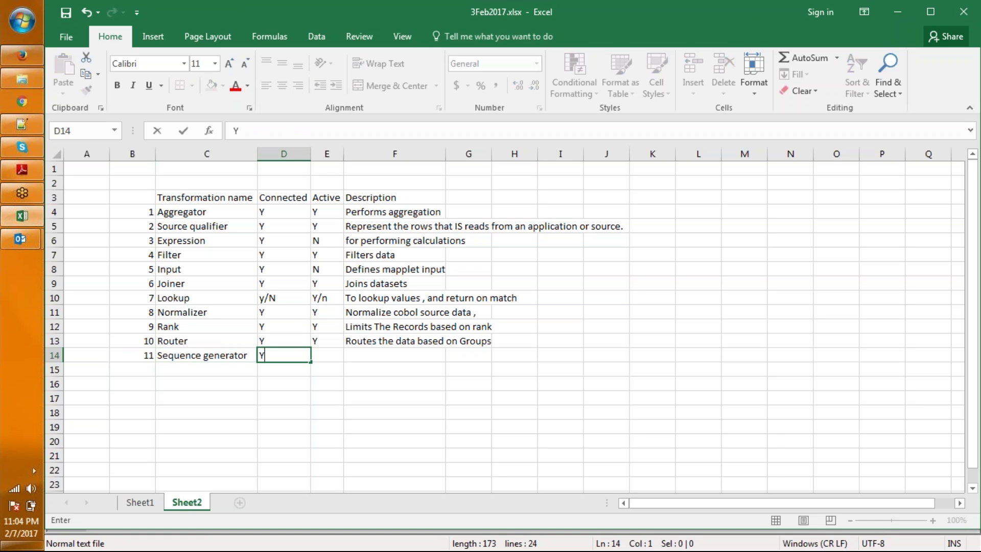
key("Tab")
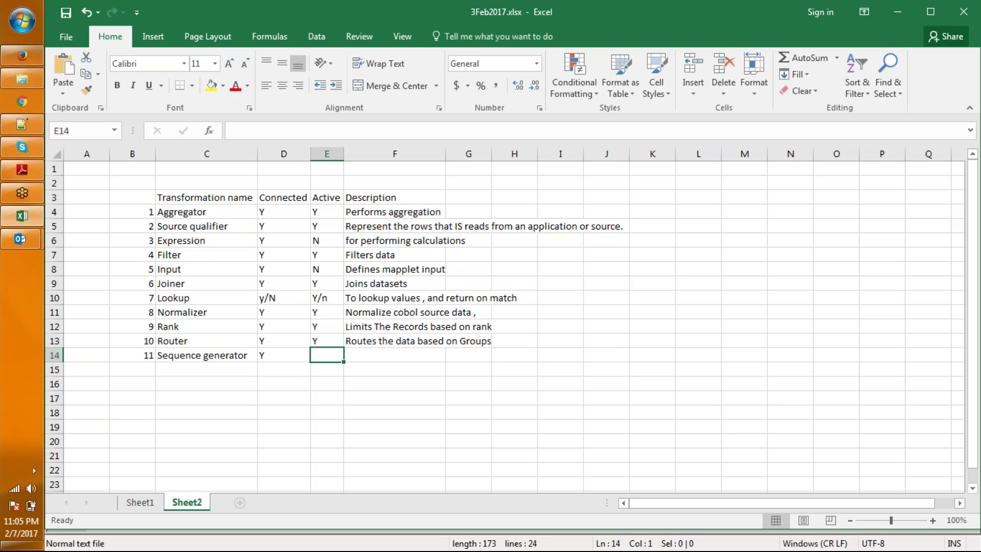
Step: Mark Sequence generator N for active in E14 and describe it as "GENERATES Sequence" in F14
type("n")
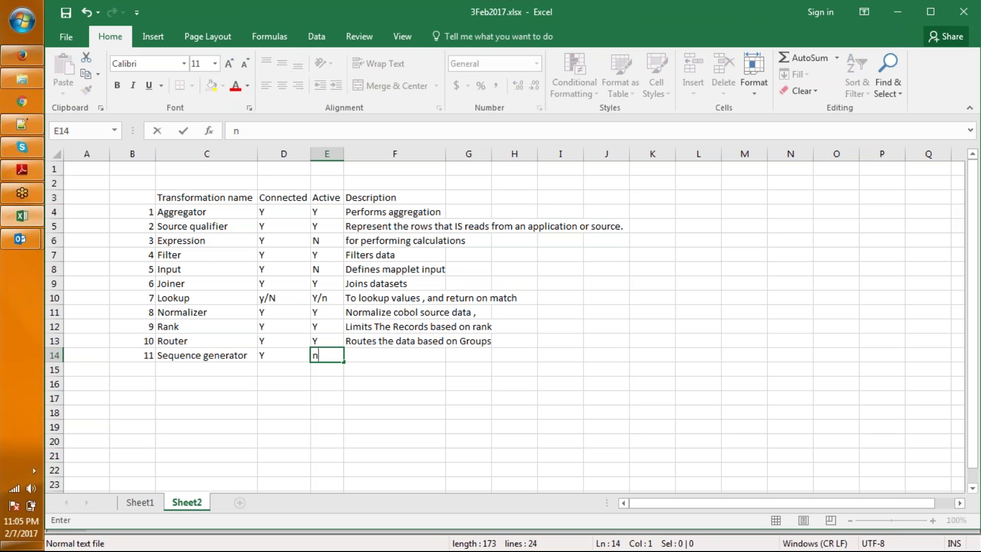
key("BackSpace")
type("N")
key("Tab")
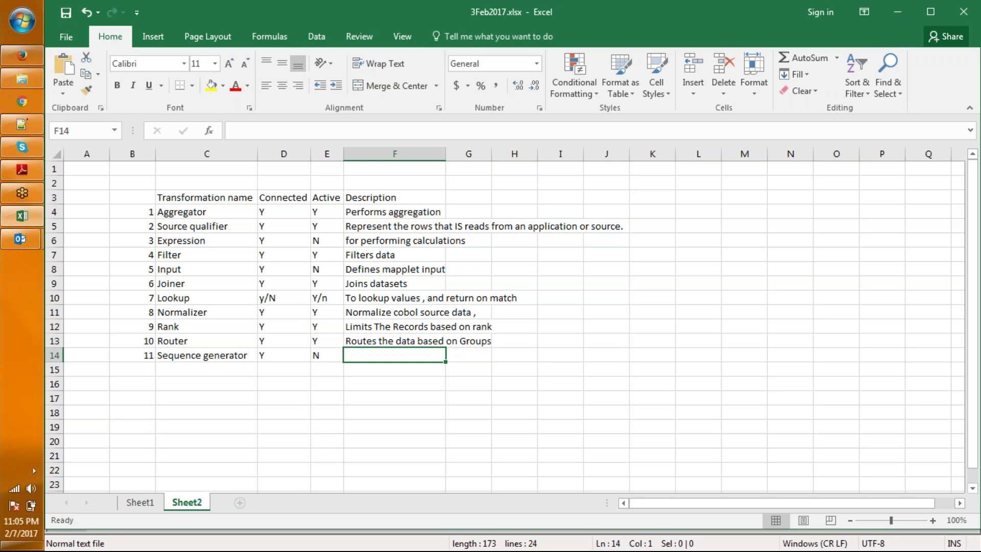
type("GENERATES")
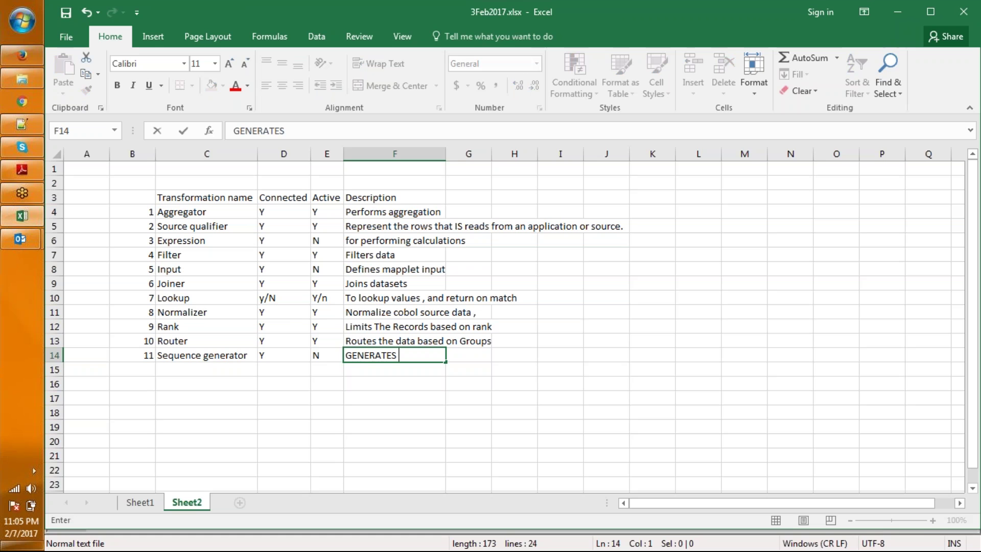
key("Caps_Lock")
type("Se")
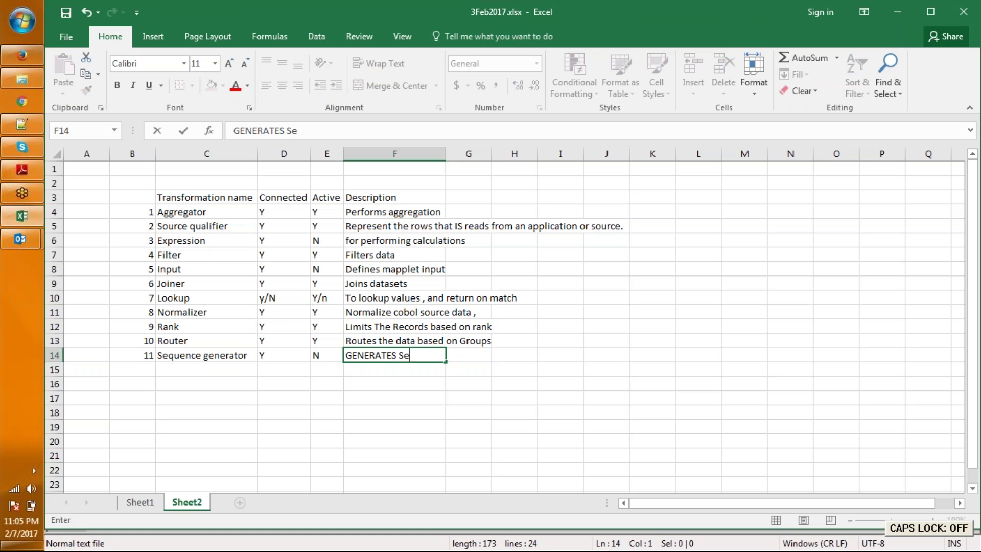
type("quence")
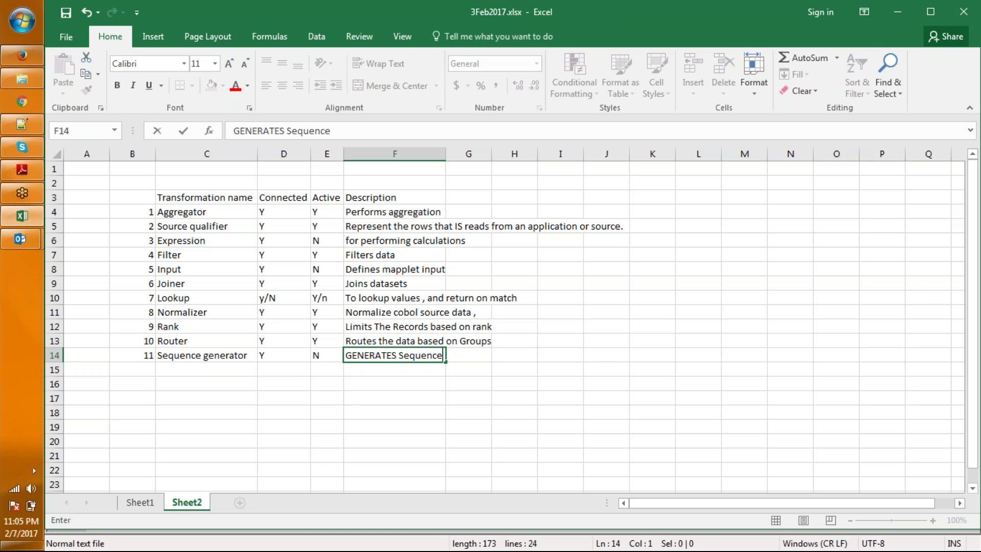
key("Return")
Step: Add "Sorter" as transformation number 12 in row 15
key("Left")
key("Left")
key("Left")
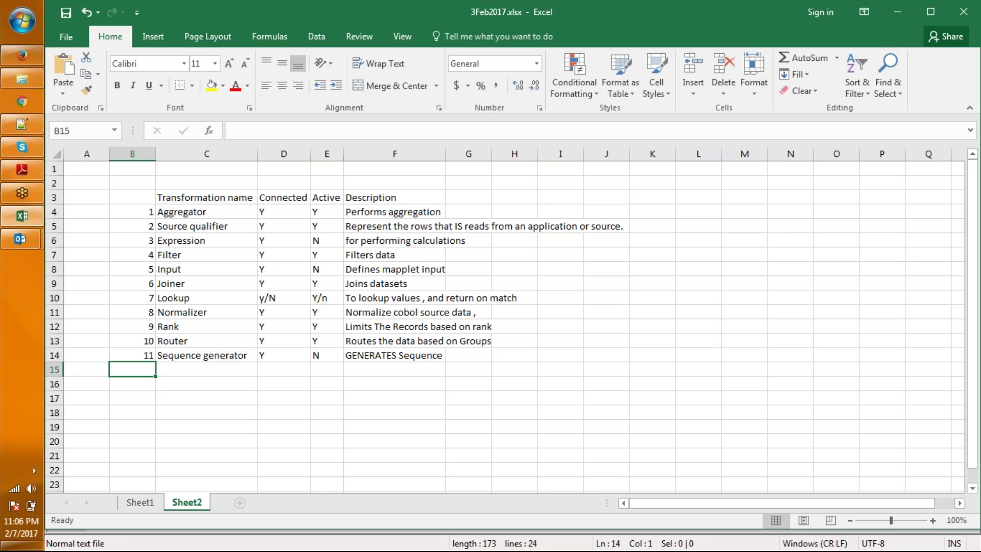
type("12")
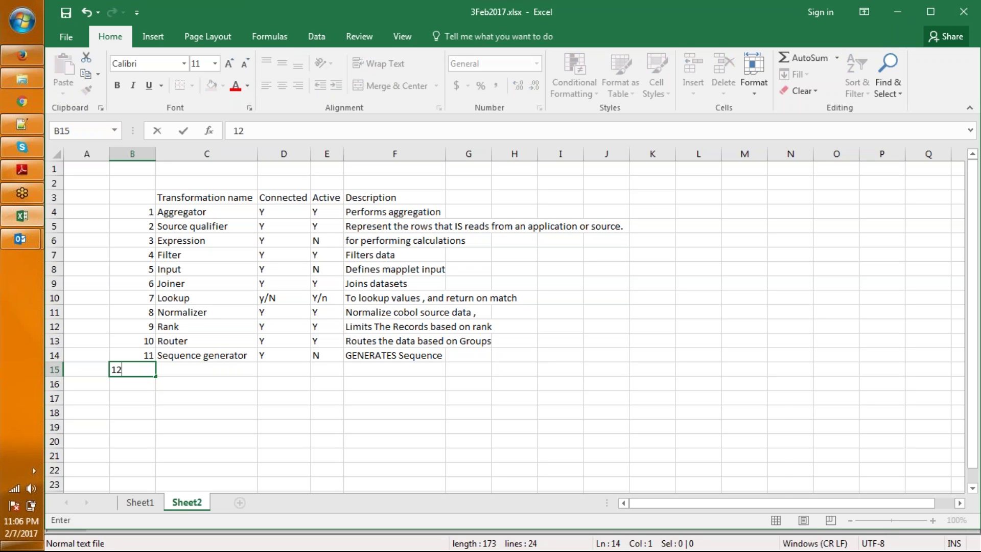
key("Tab")
type("Sortar")
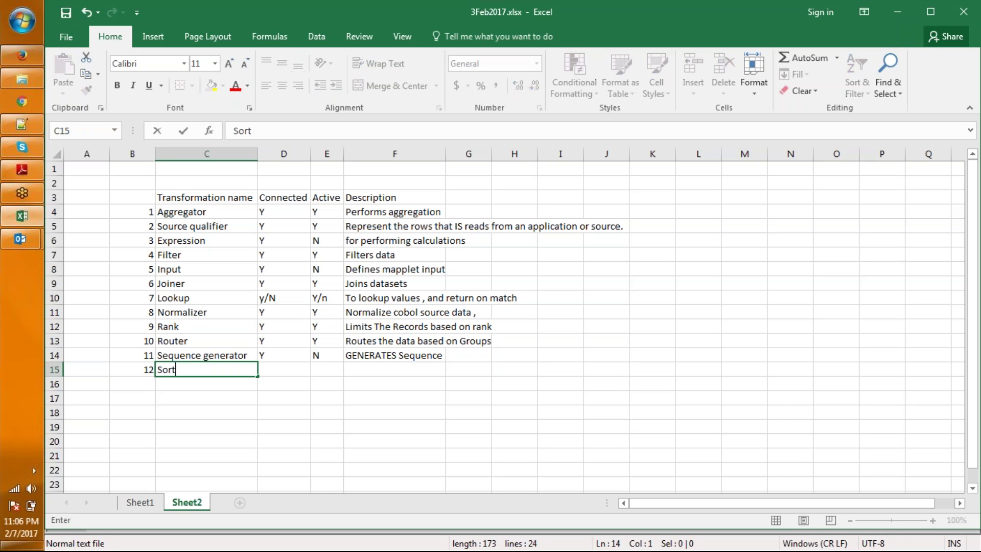
key("Tab")
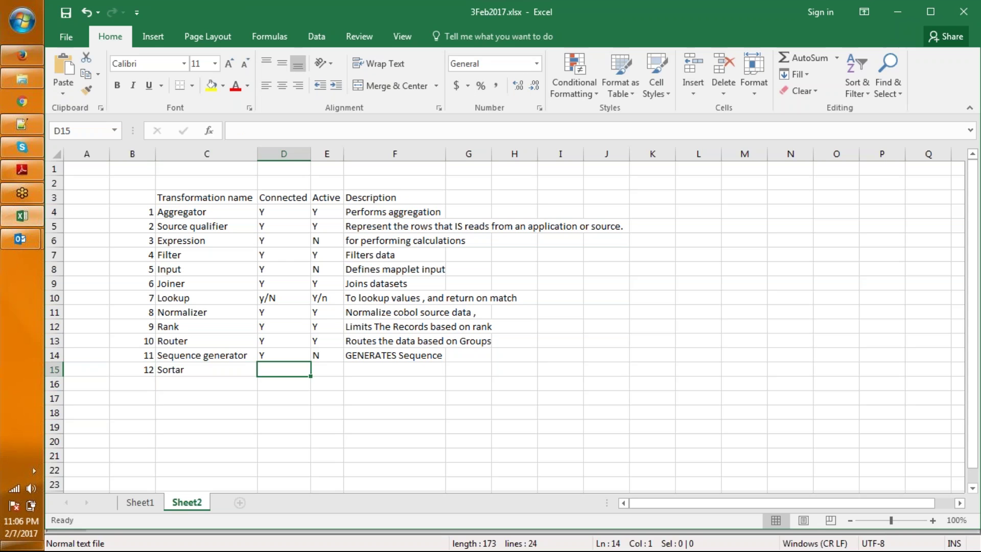
key("Left")
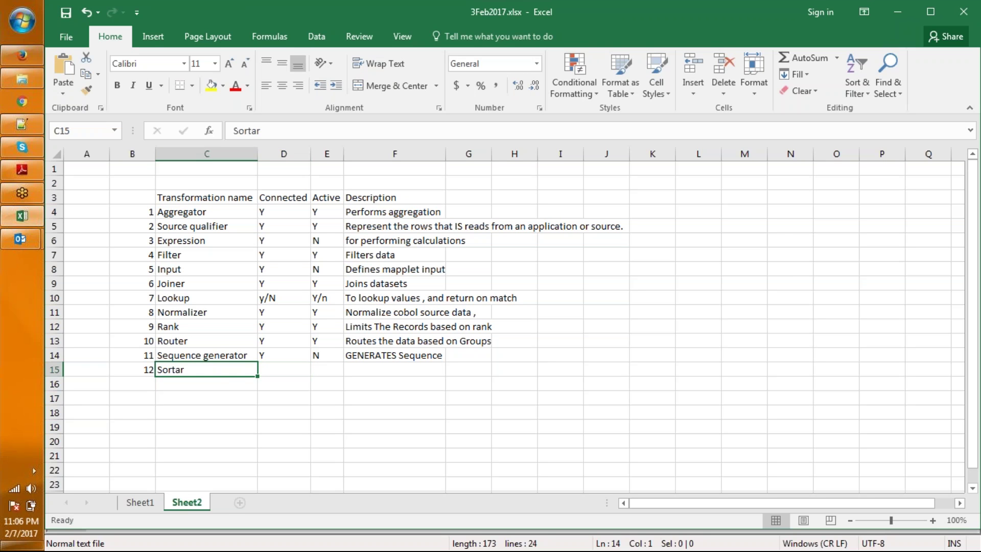
type("Sorter")
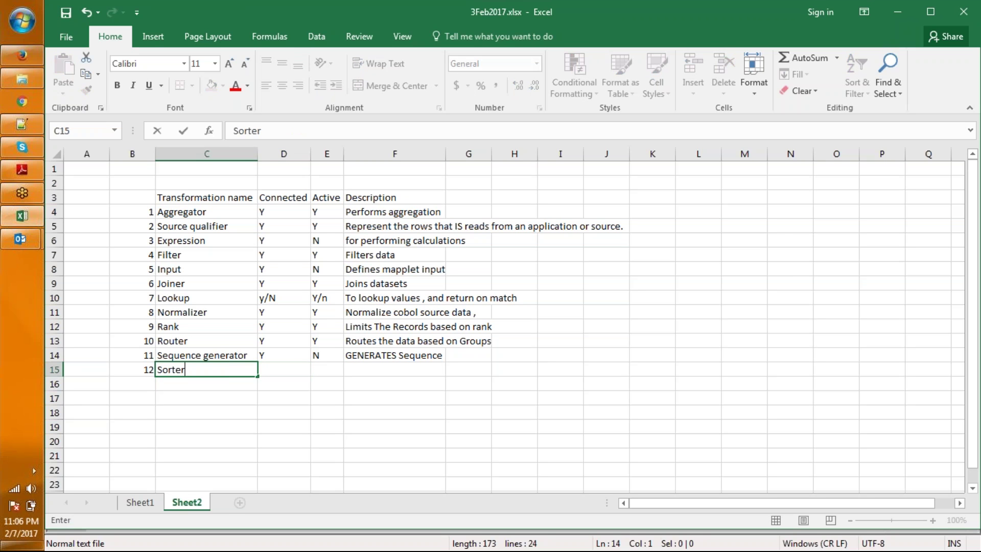
key("Tab")
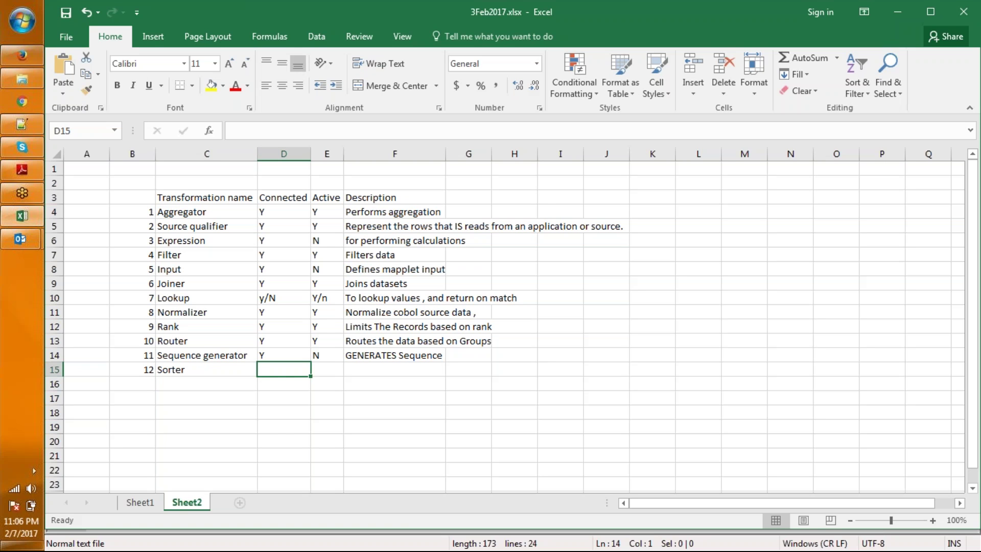
Step: Mark Sorter Y for connected and Y for active in row 15
type("Y")
key("Tab")
type("Y")
key("Tab")
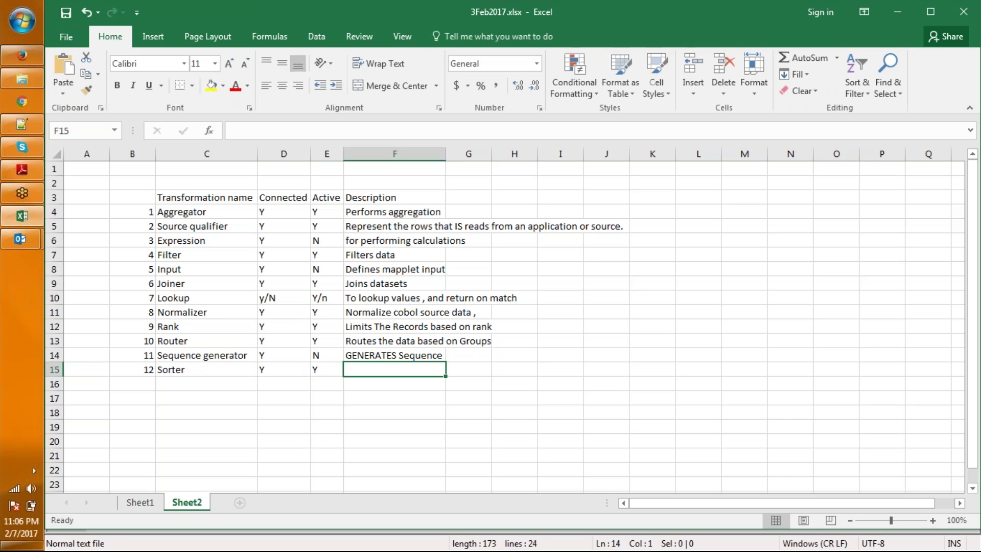
Step: Describe Sorter as "Sorts data based on specified key" in F15 and save the workbook
type("Sorts data ")
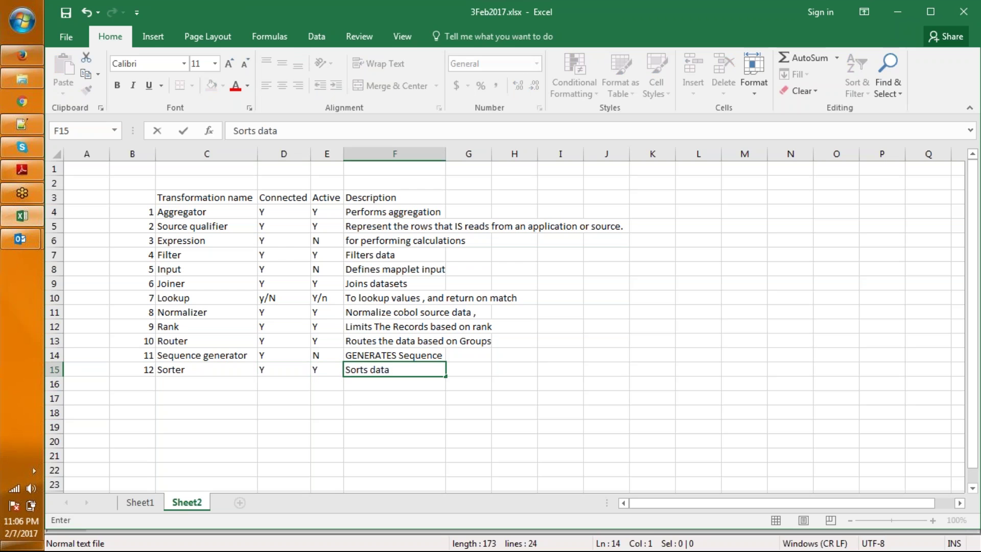
type("based on spe")
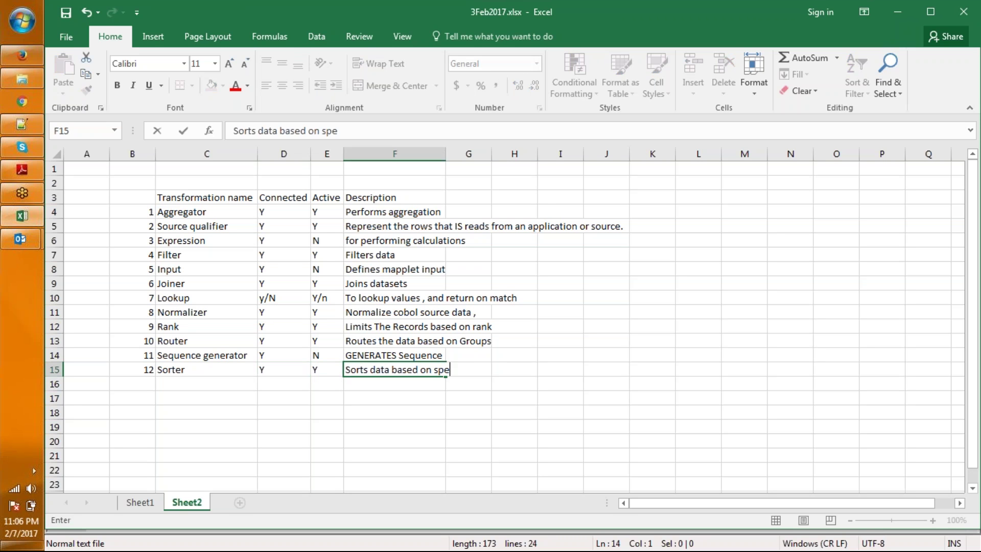
type("cified ket")
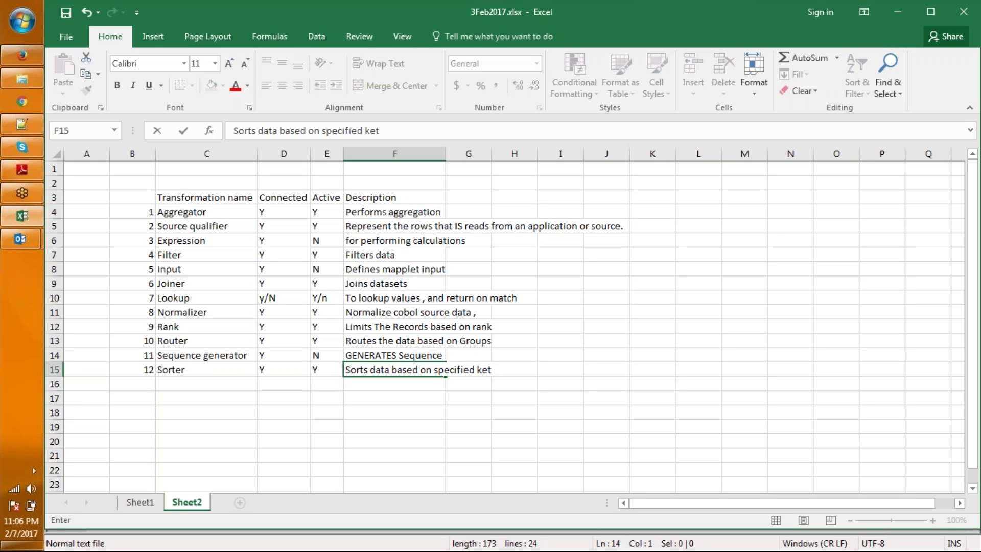
key("BackSpace")
type("y")
key("ctrl+s")
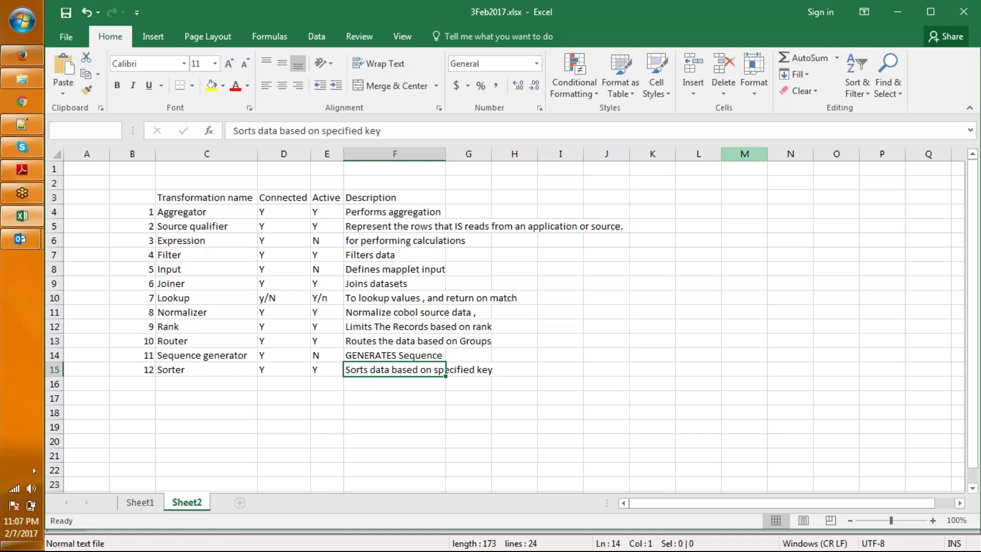
key("Return")
Step: Add "SQL" as transformation number 13 in row 16
left_click(930, 13)
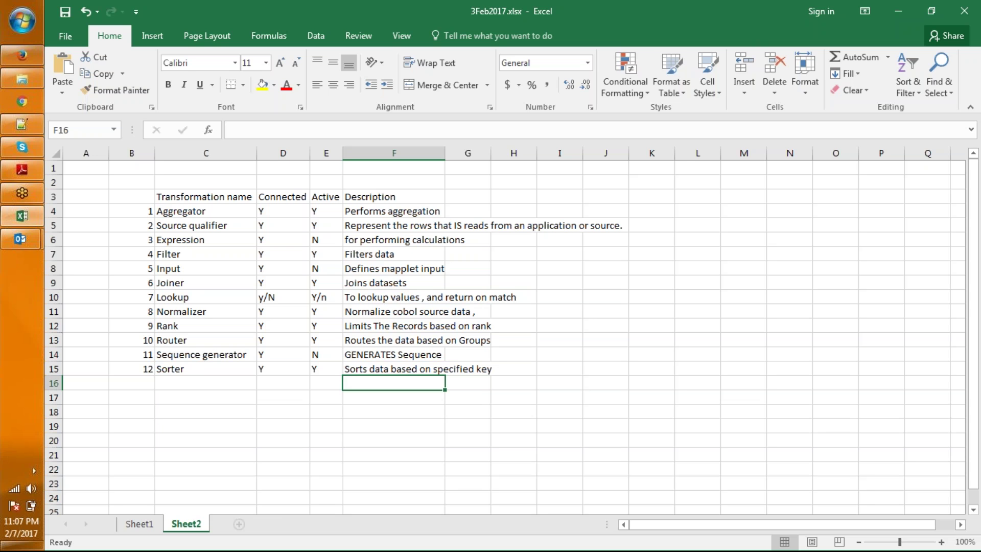
key("Left")
key("Left")
key("Left")
key("Left")
type("13")
key("Tab")
type("SQL")
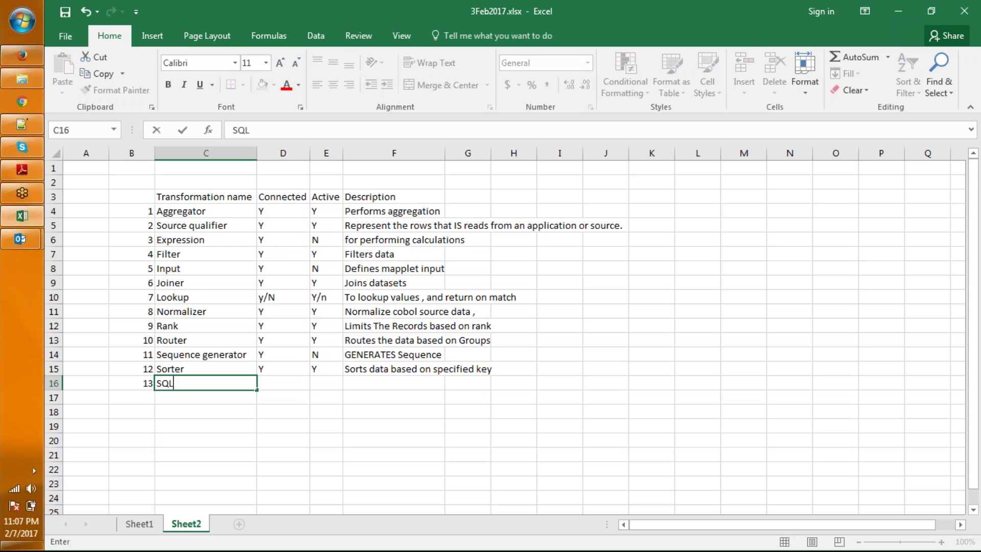
key("Tab")
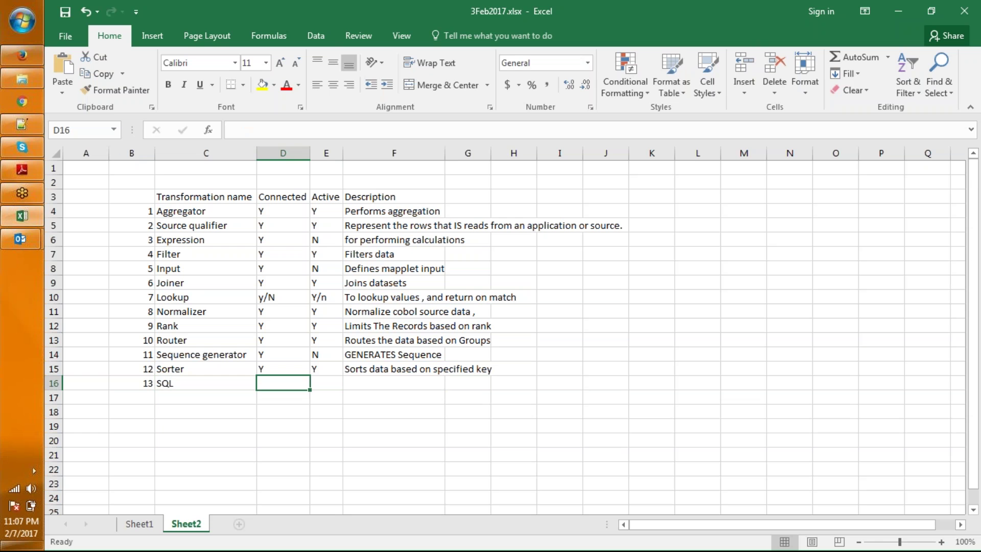
Step: Set SQL's connected value to y in D16 and its active value to A/P in E16
type("A/P")
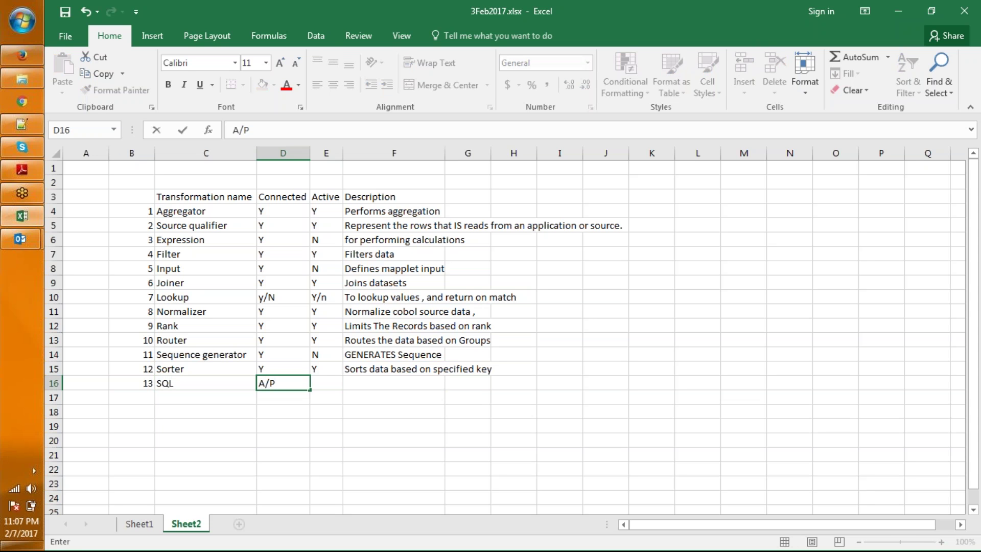
key("Tab")
left_click(283, 383)
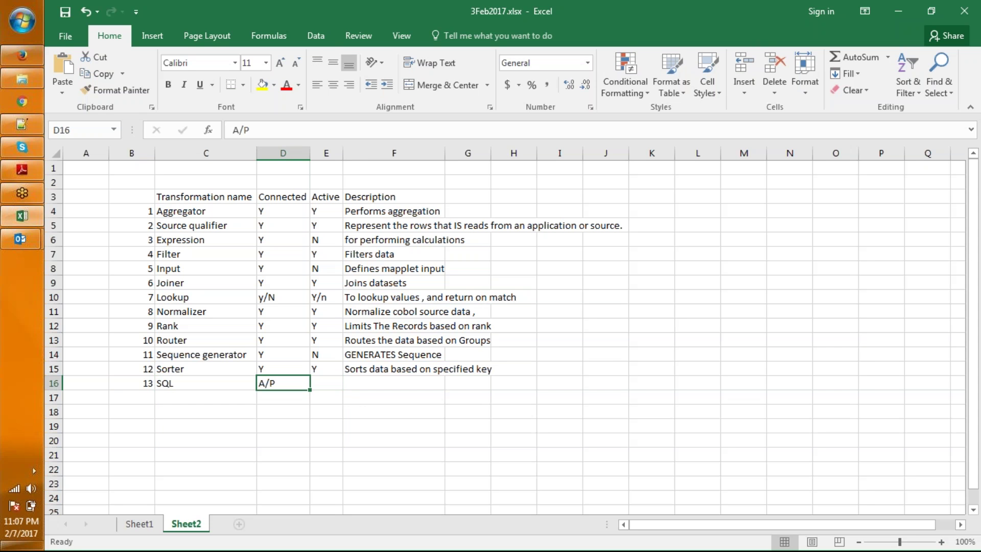
key("ctrl+c")
left_click(326, 382)
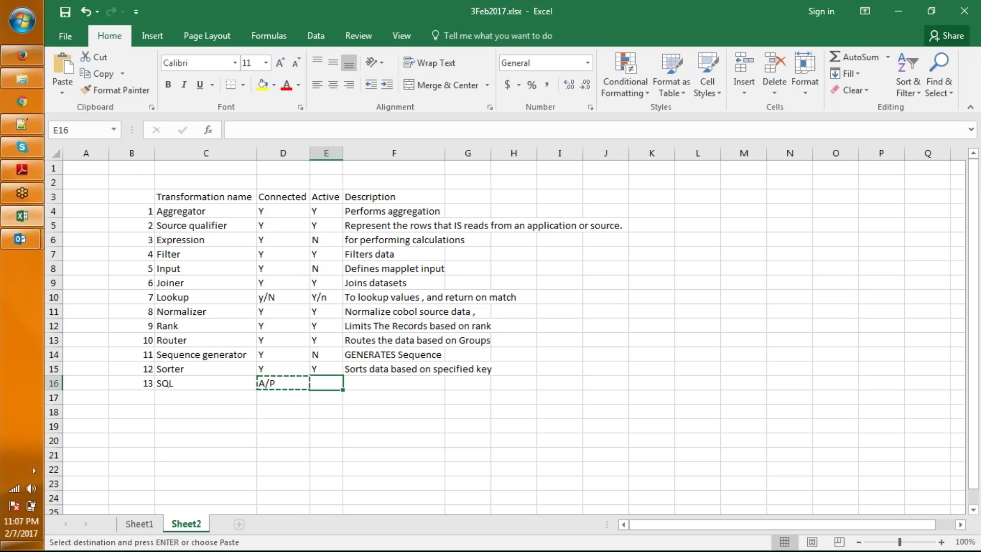
key("ctrl+v")
left_click(282, 383)
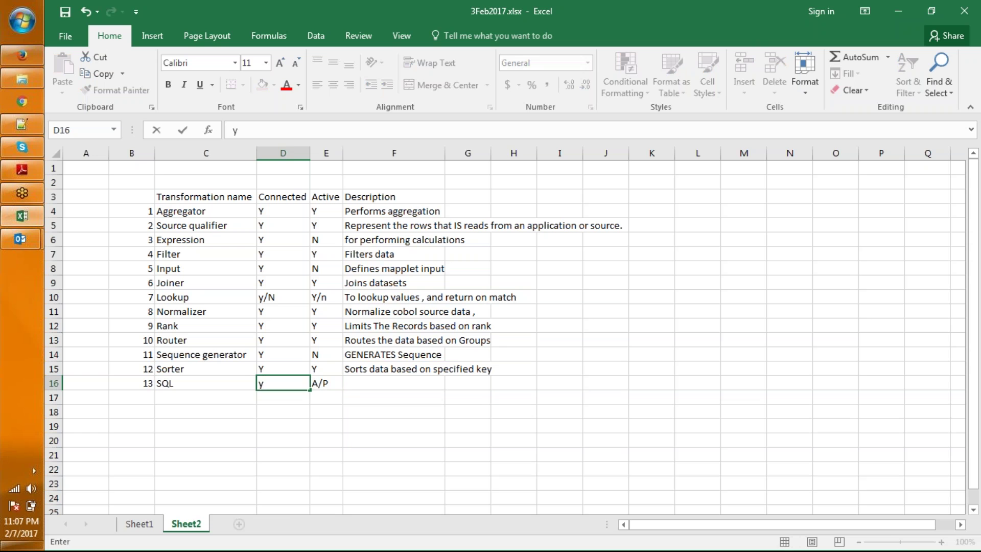
key("Tab")
key("Tab")
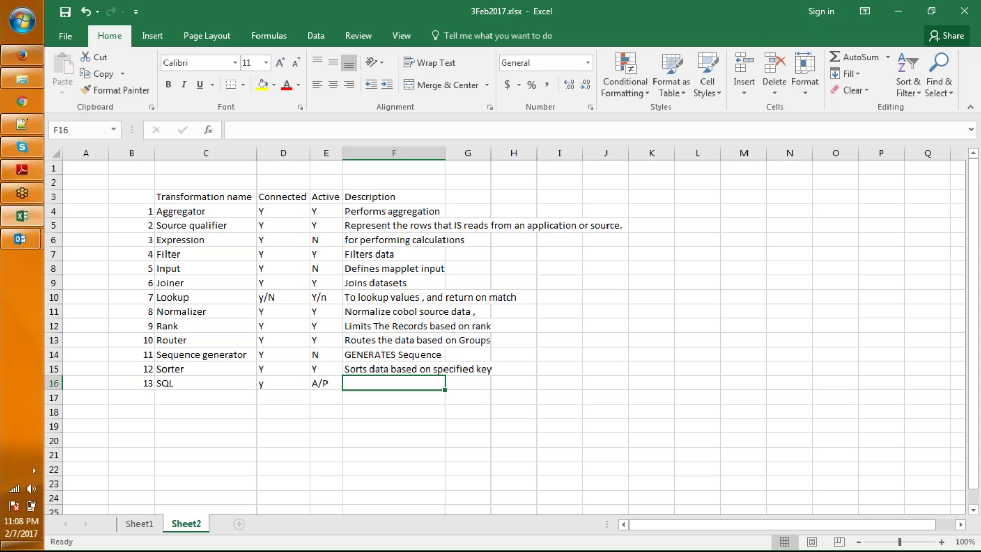
Step: Describe SQL as "Executing Sql Statement againt a database" in F16
type("Execu")
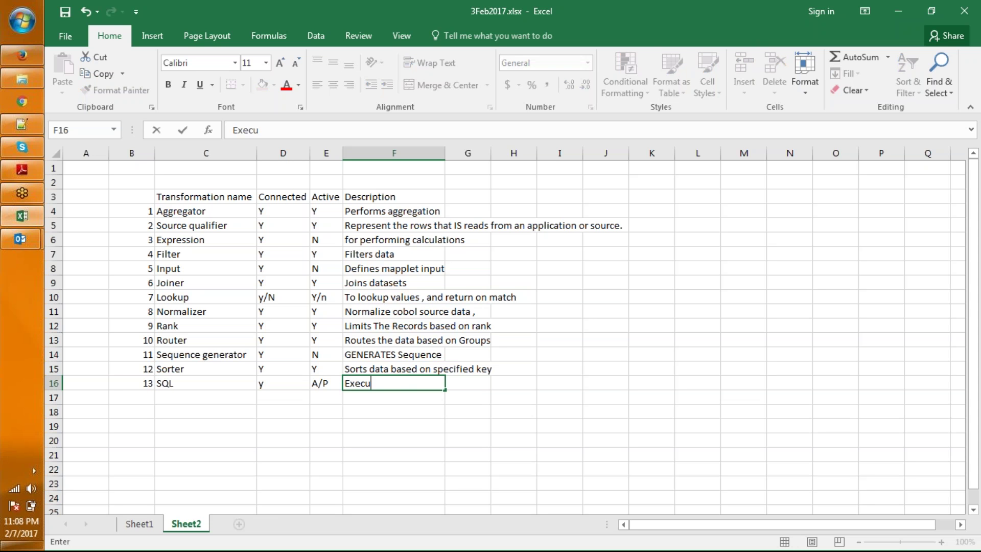
type("ting Sql State")
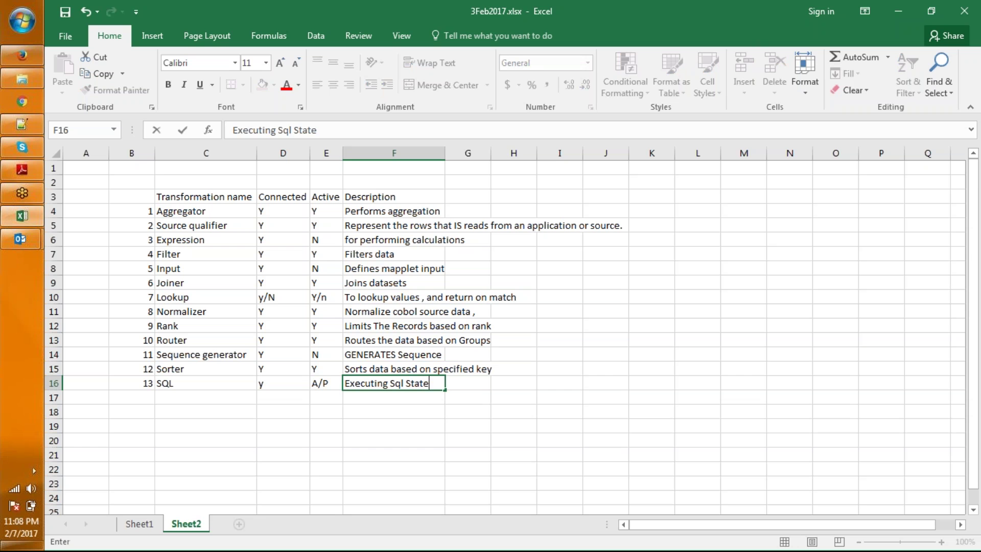
type("ment again")
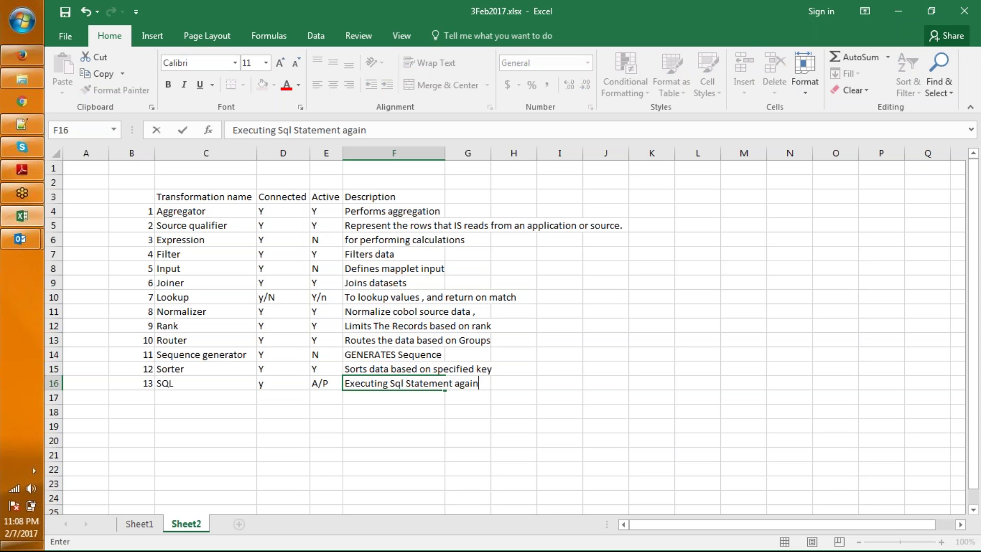
type("t a database")
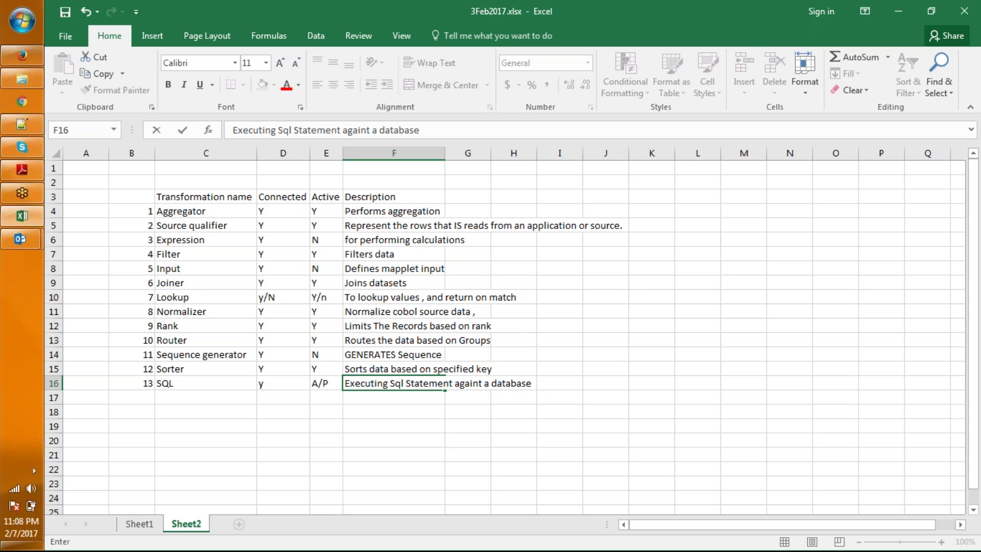
key("Return")
key("Left")
key("Left")
key("Left")
key("Left")
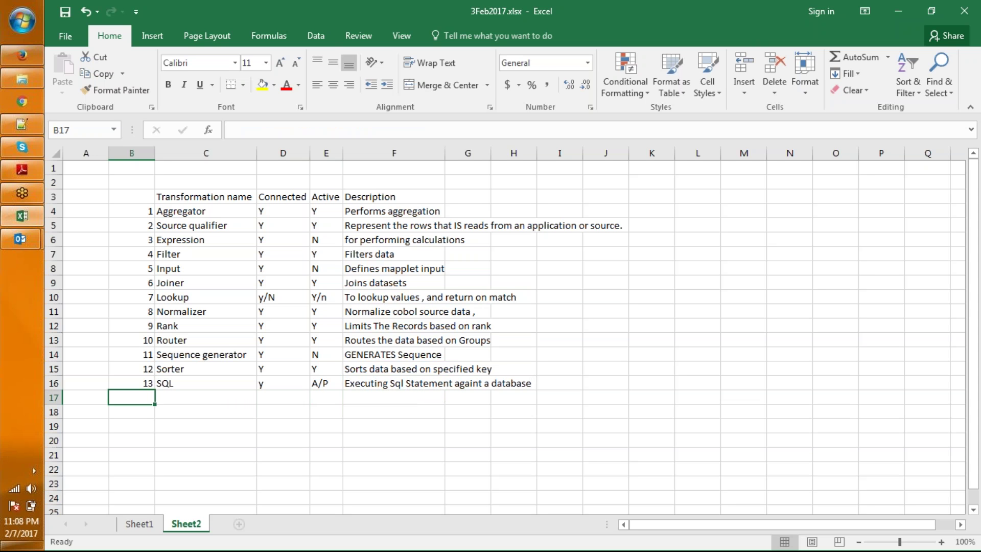
left_click(132, 368)
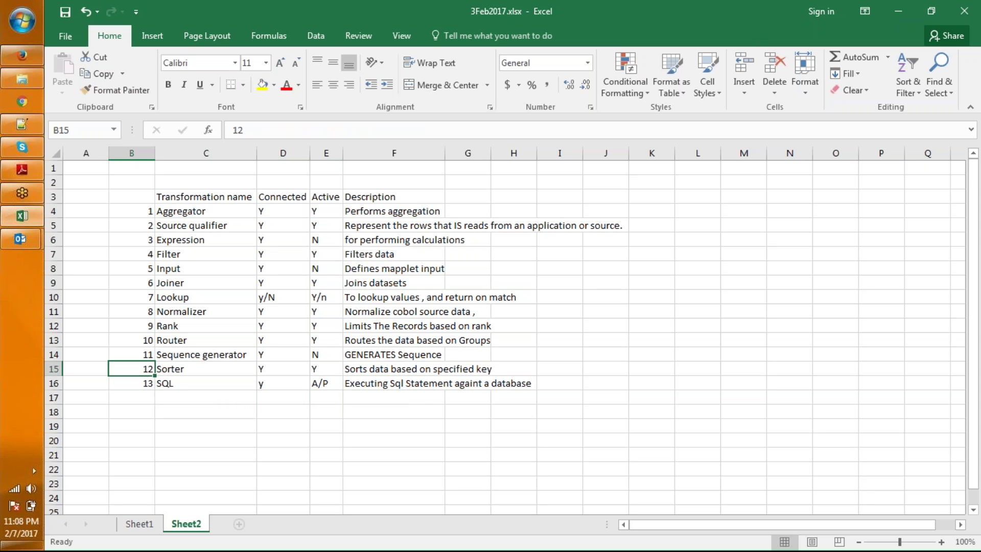
left_click(132, 340)
left_click(131, 311)
left_click(132, 325)
left_click(131, 368)
left_click(131, 383)
Step: Add "Union" as transformation number 14 in row 17
left_click(131, 397)
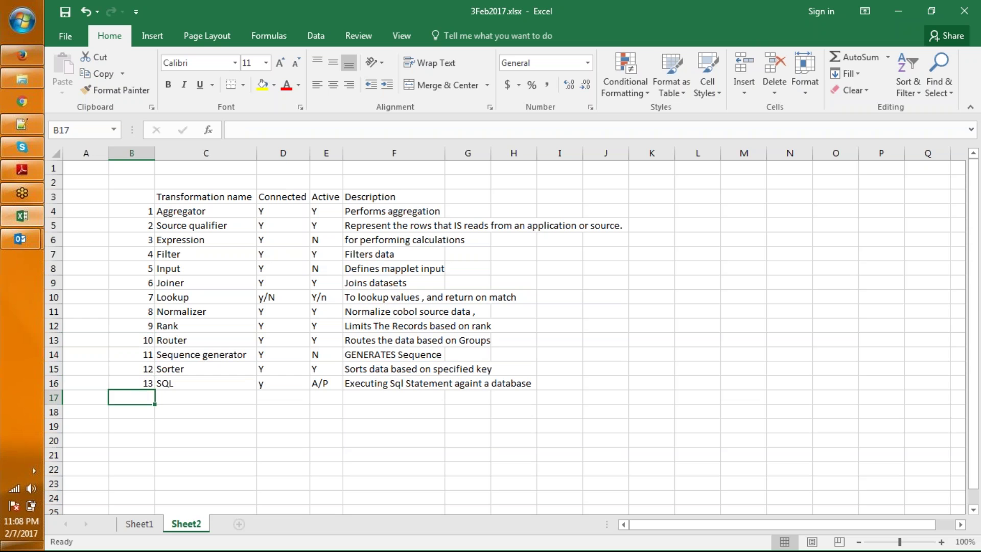
type("14")
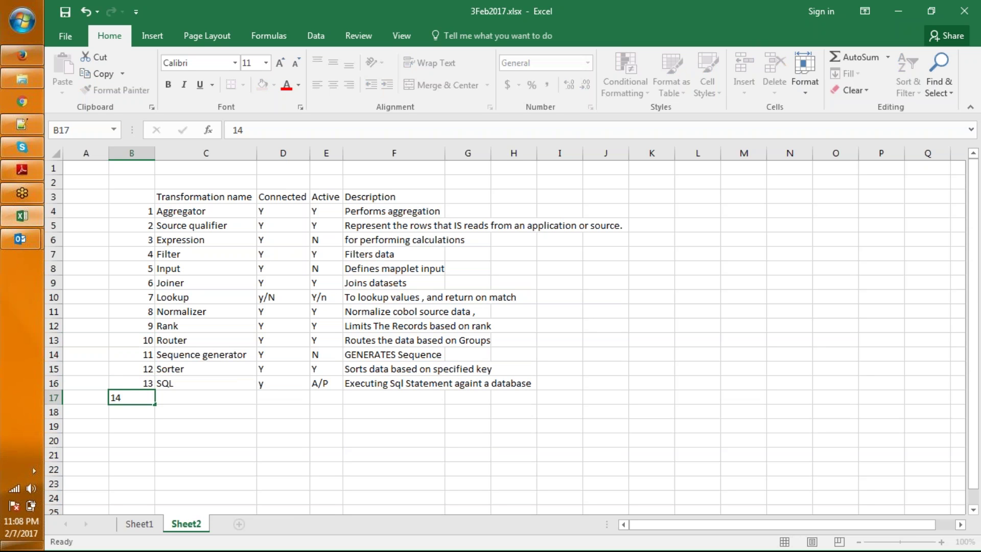
key("Tab")
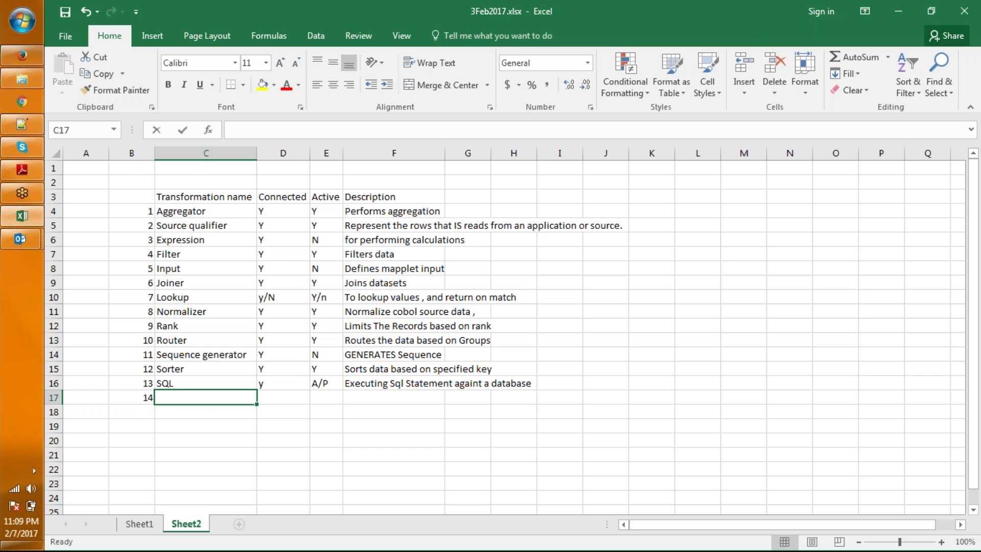
type("Union")
key("Tab")
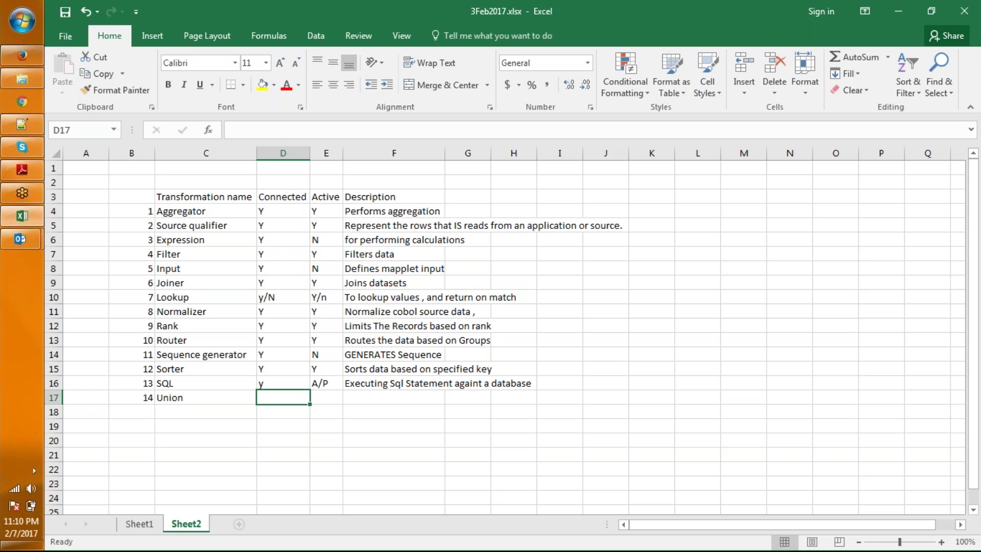
Step: Set Union's connected value to Y in D17 and its active value to Y in E17
type("Y")
key("Tab")
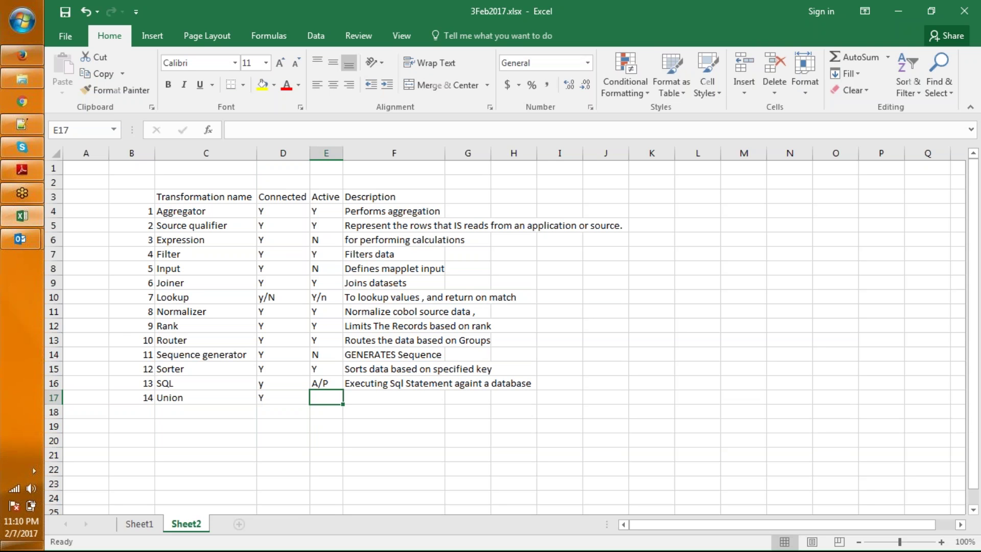
type("Y")
key("Tab")
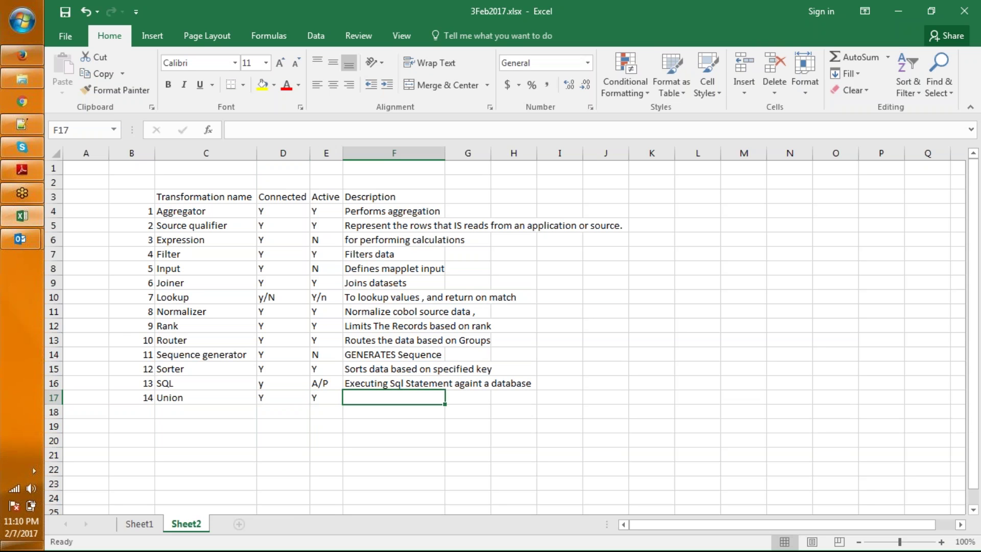
Step: Describe Union as "Merging the Data (Union all)" in F17
type("Me")
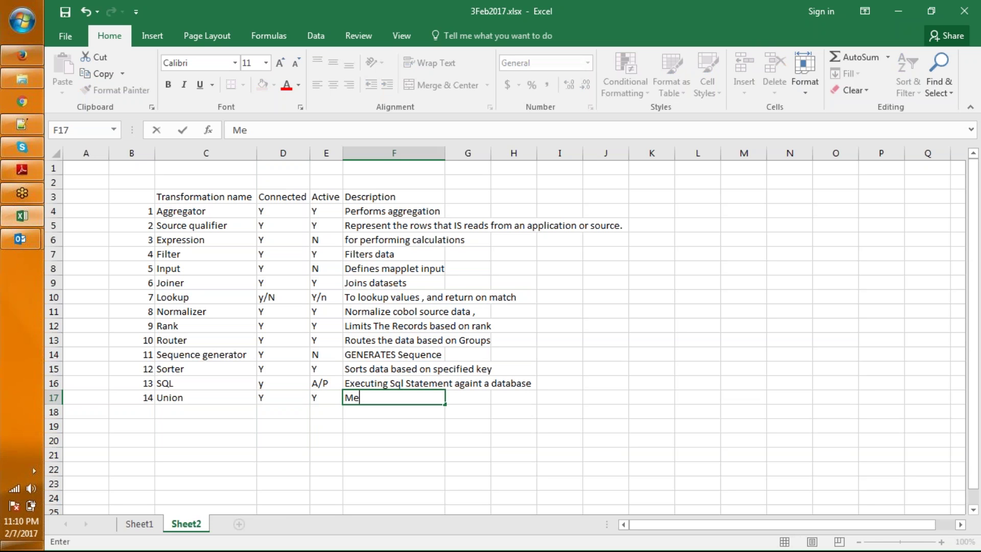
type("rging the Data ")
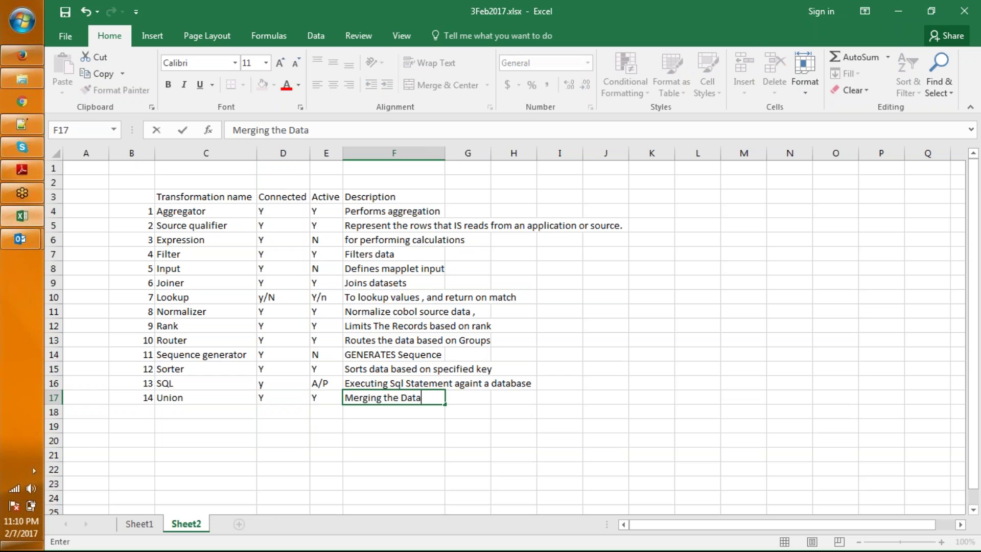
type("(Union all)")
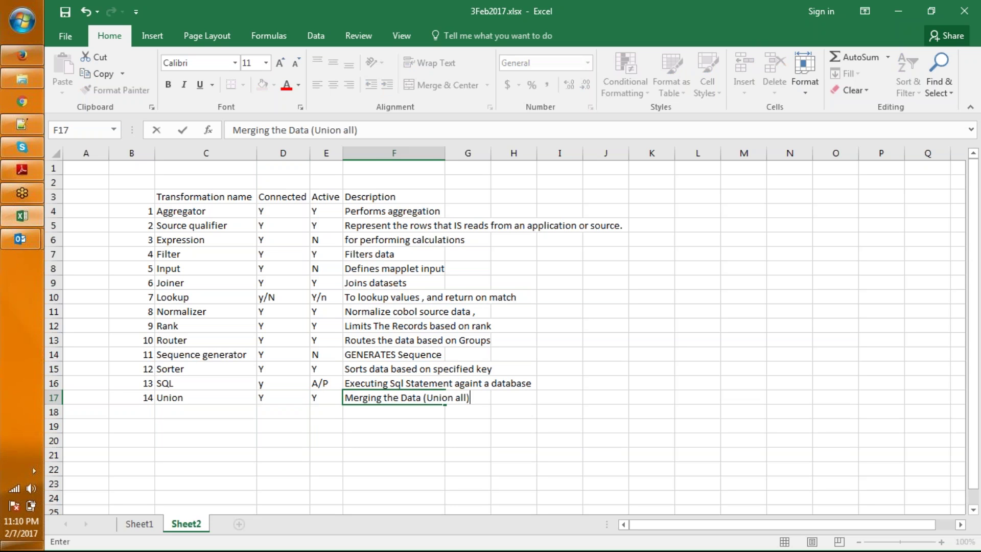
key("Return")
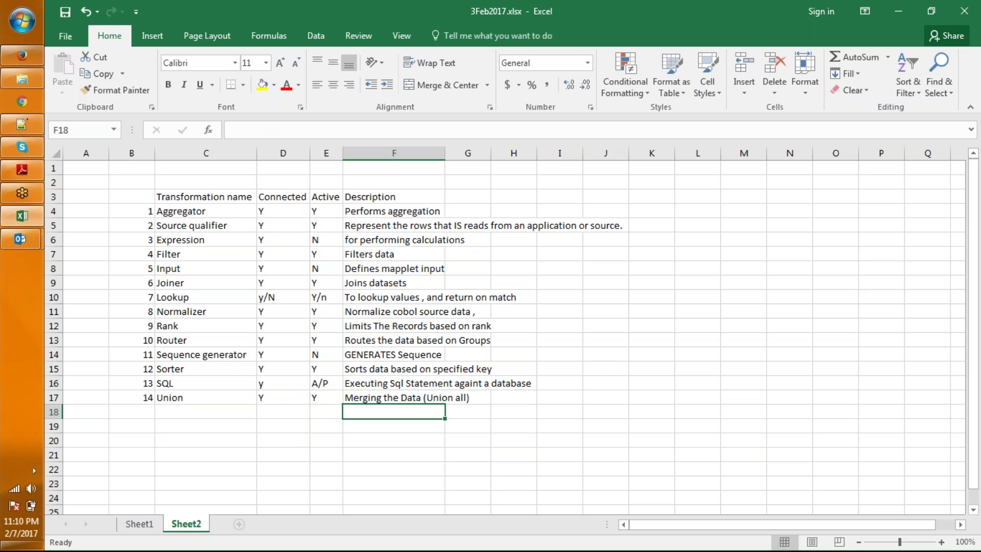
key("Left")
key("Left")
key("Left")
key("Left")
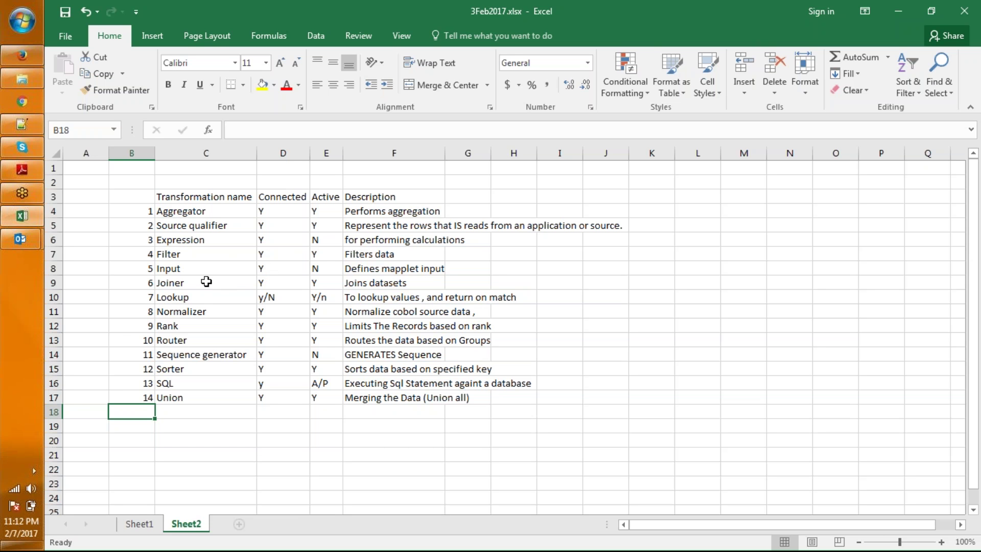
left_click(201, 209)
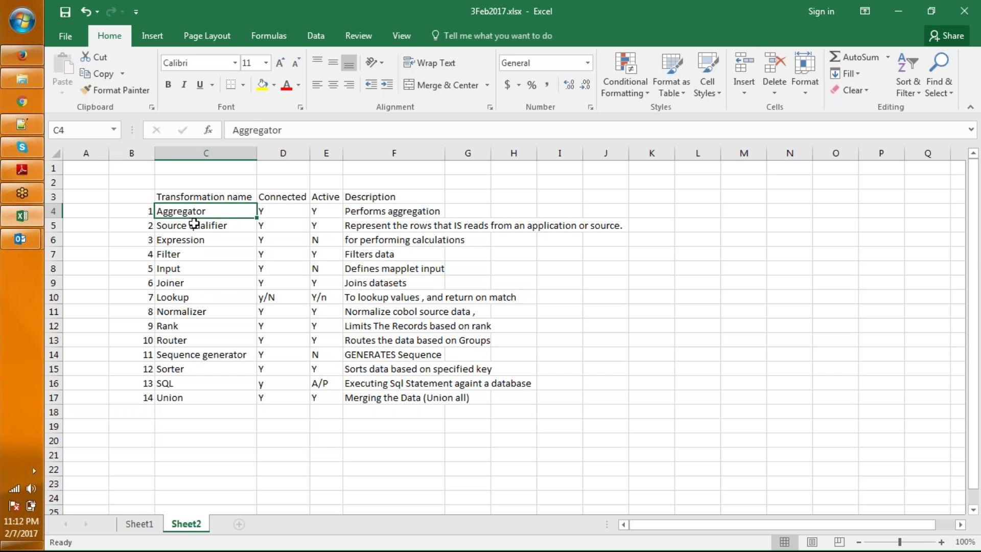
Step: Rename the Sheet2 worksheet as "Active And Passive"
double_click(185, 524)
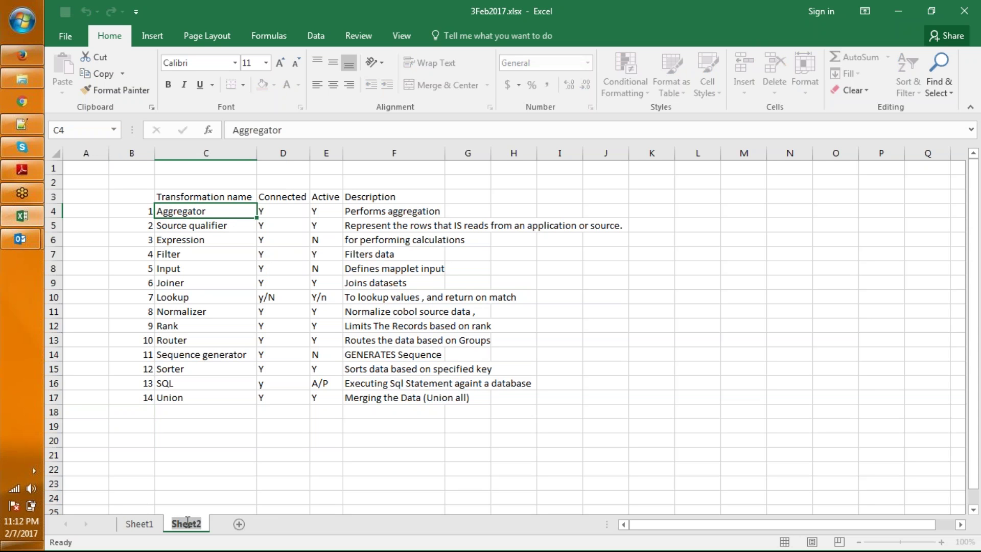
type("Acti")
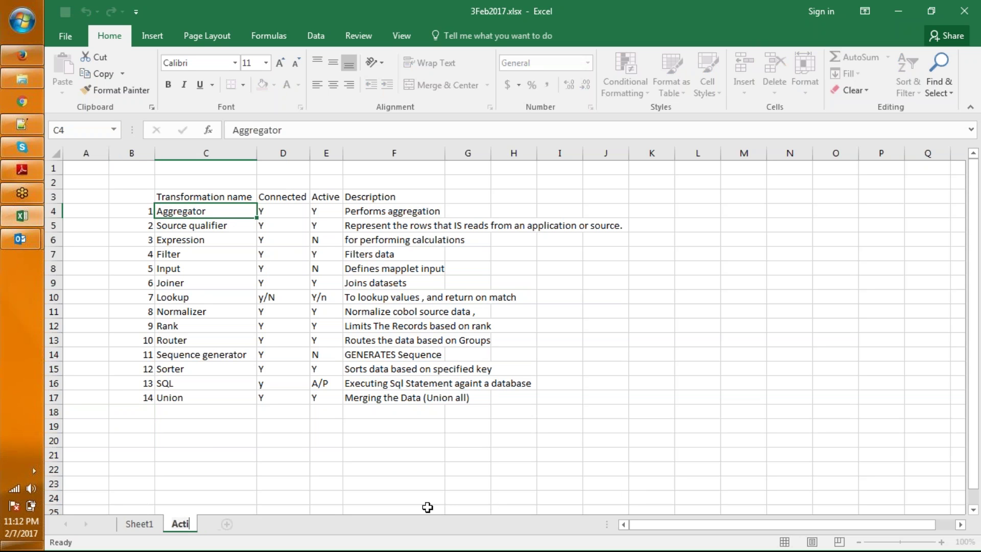
type("ve And ")
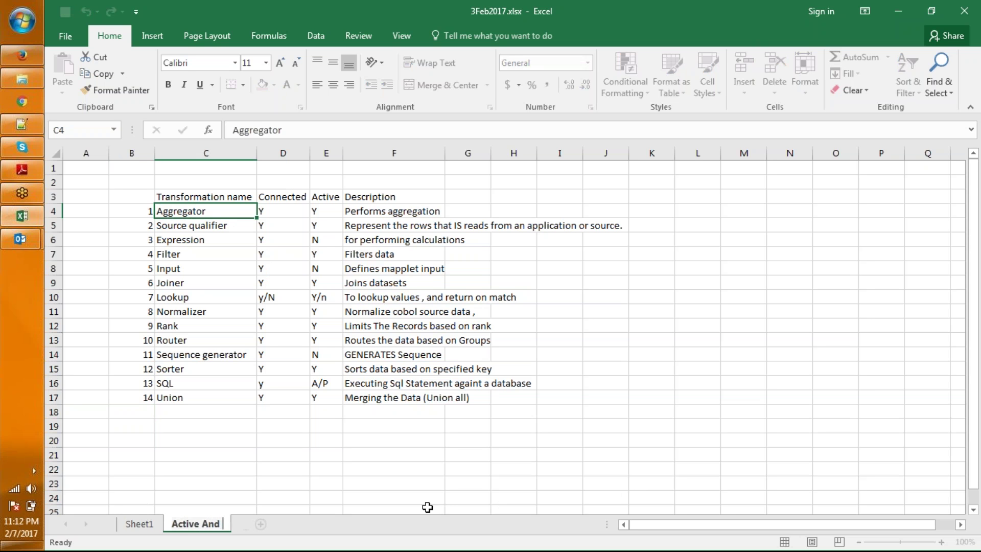
type("Passive")
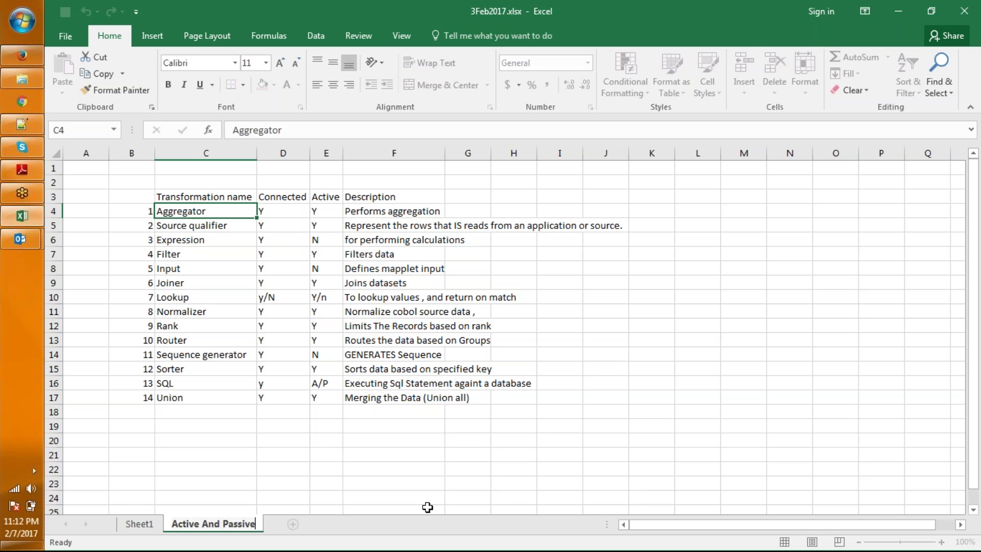